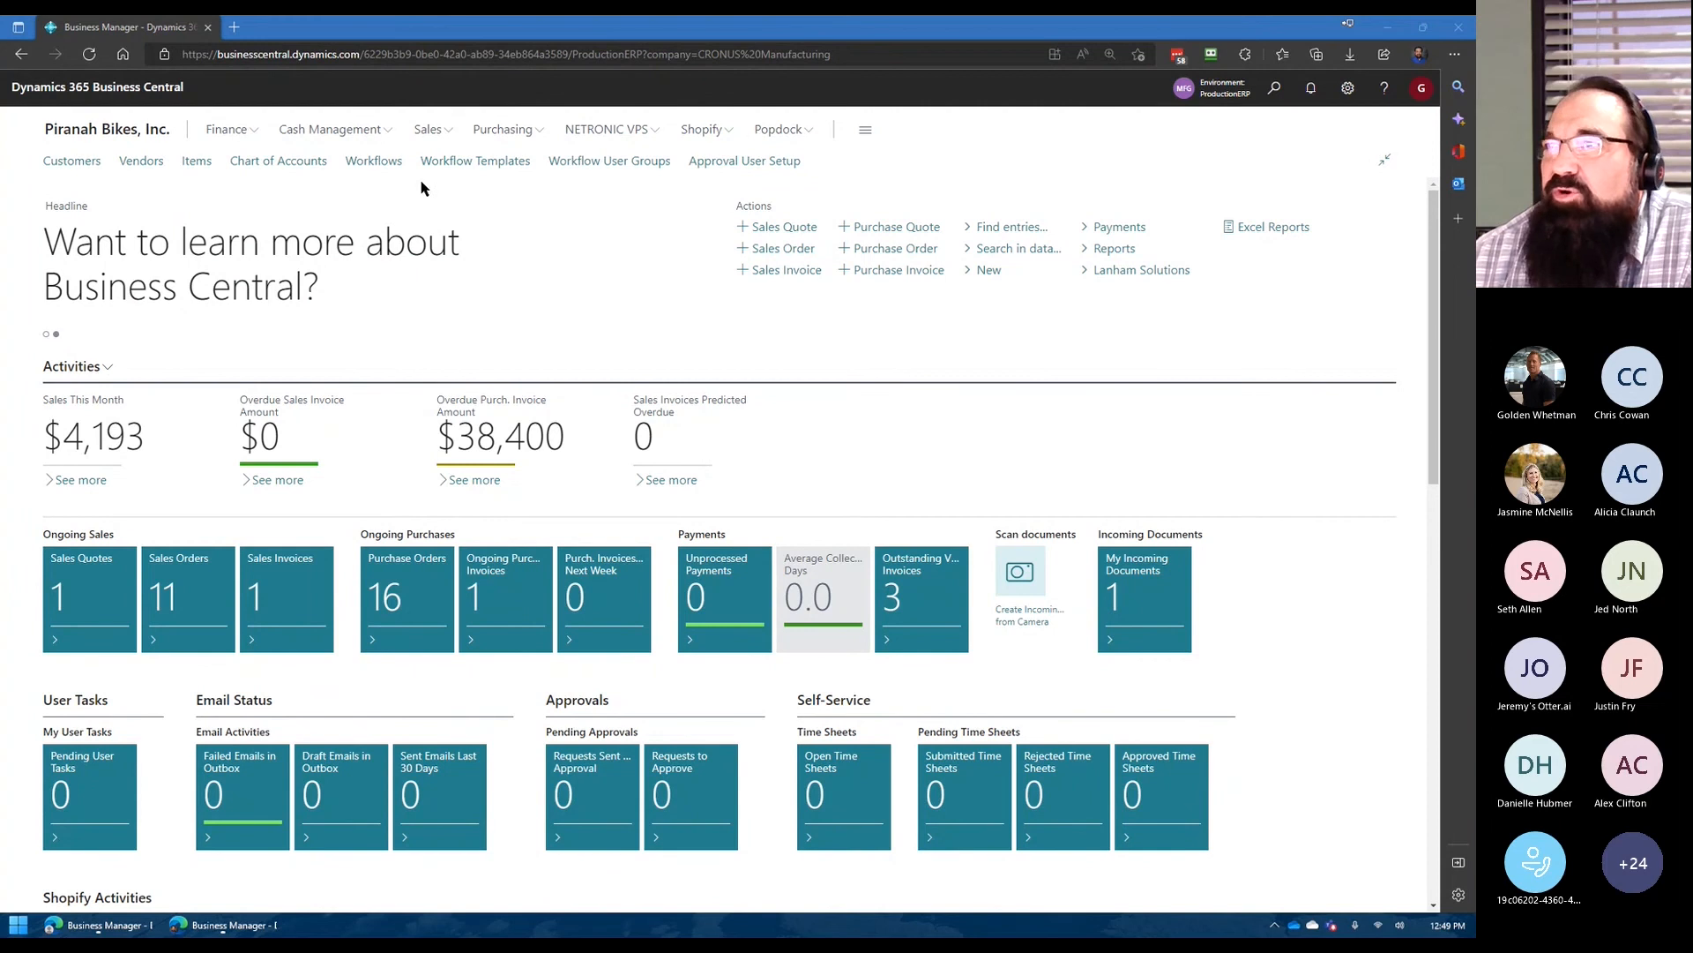
# Review the existing workflows and the available workflow templates, including the purchase and sales document approvals.
pyautogui.click(371, 168)
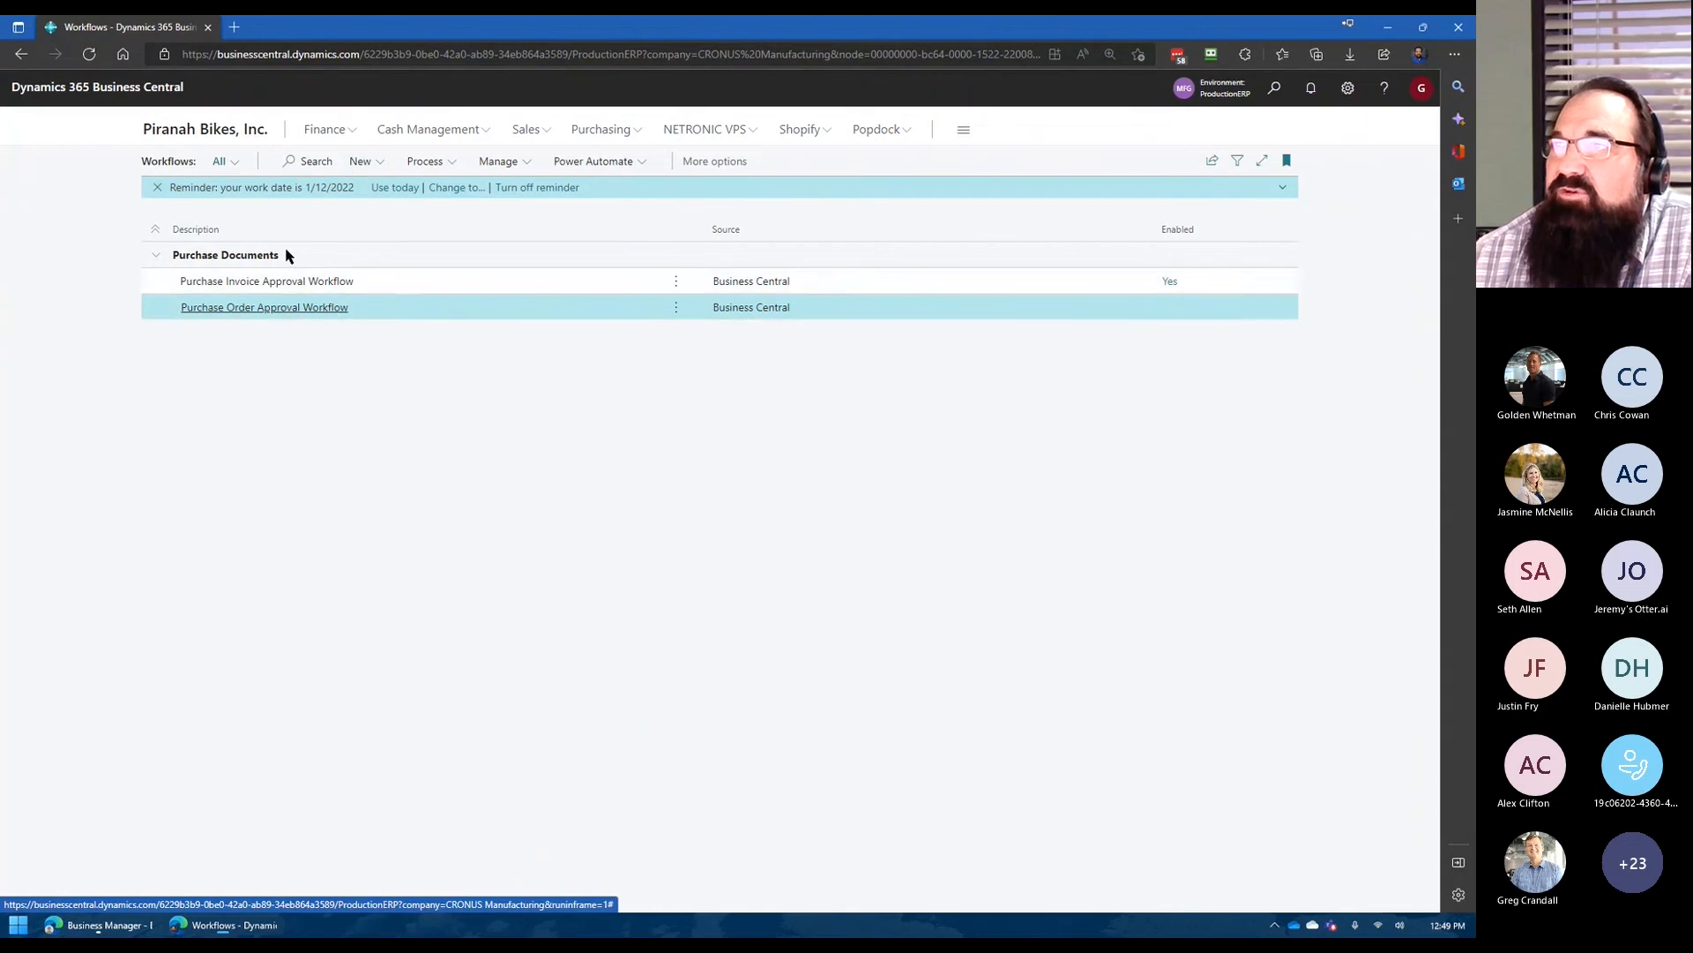
pyautogui.click(212, 132)
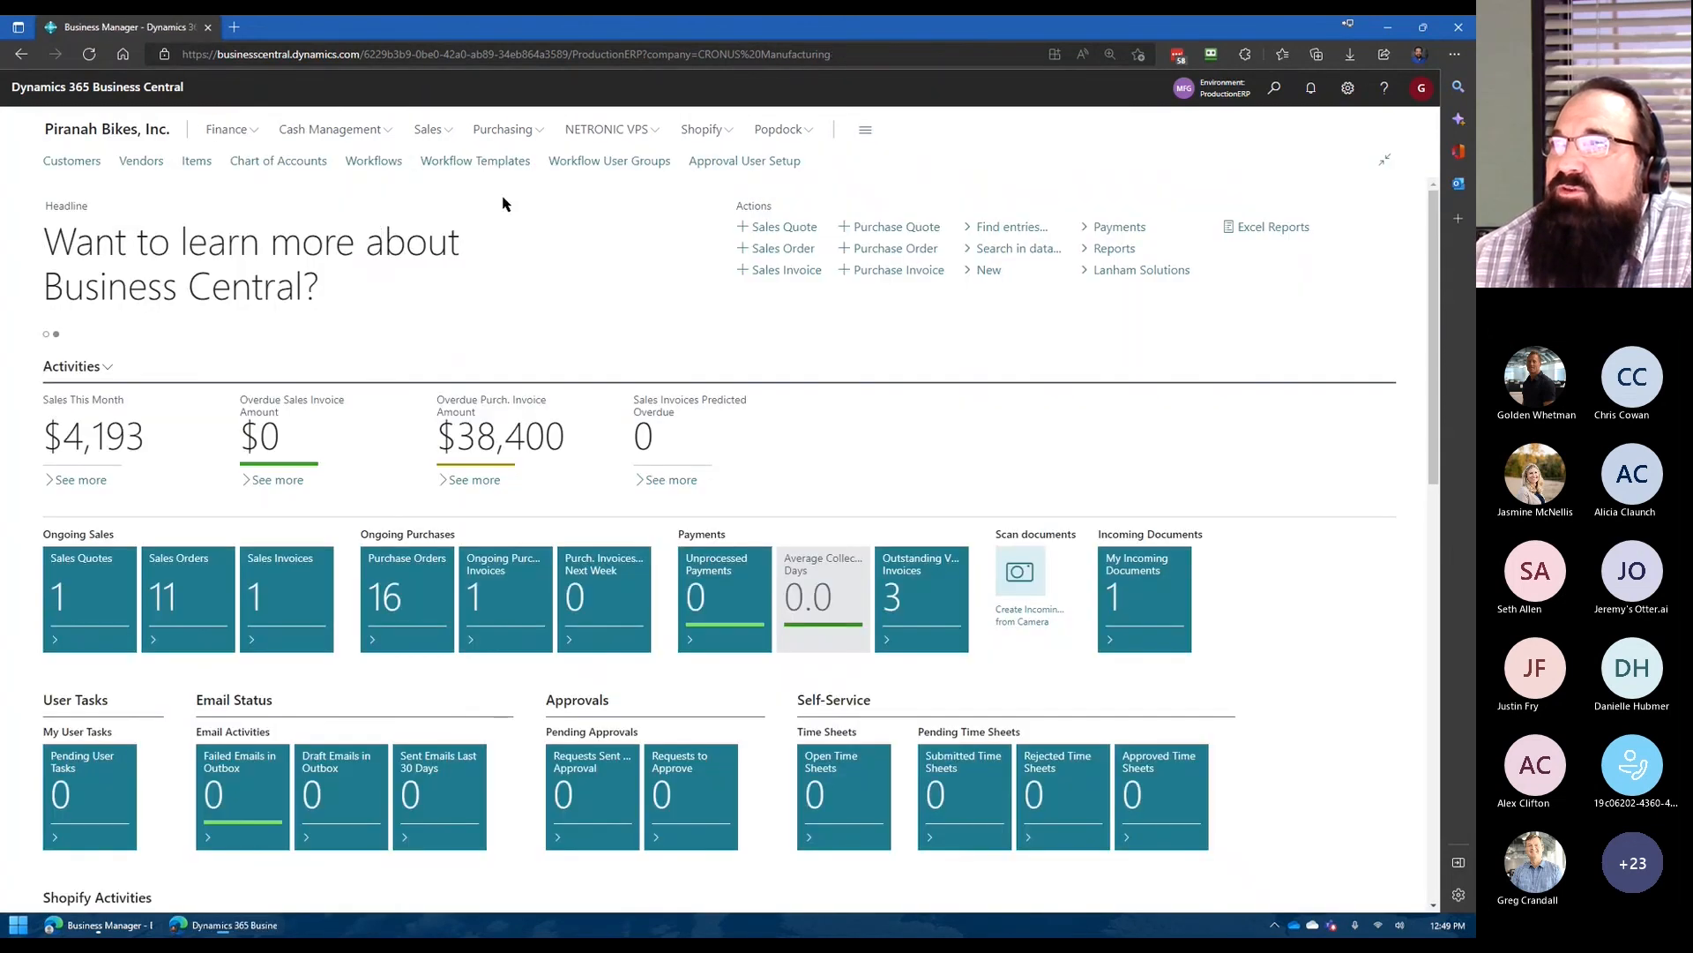
pyautogui.click(461, 163)
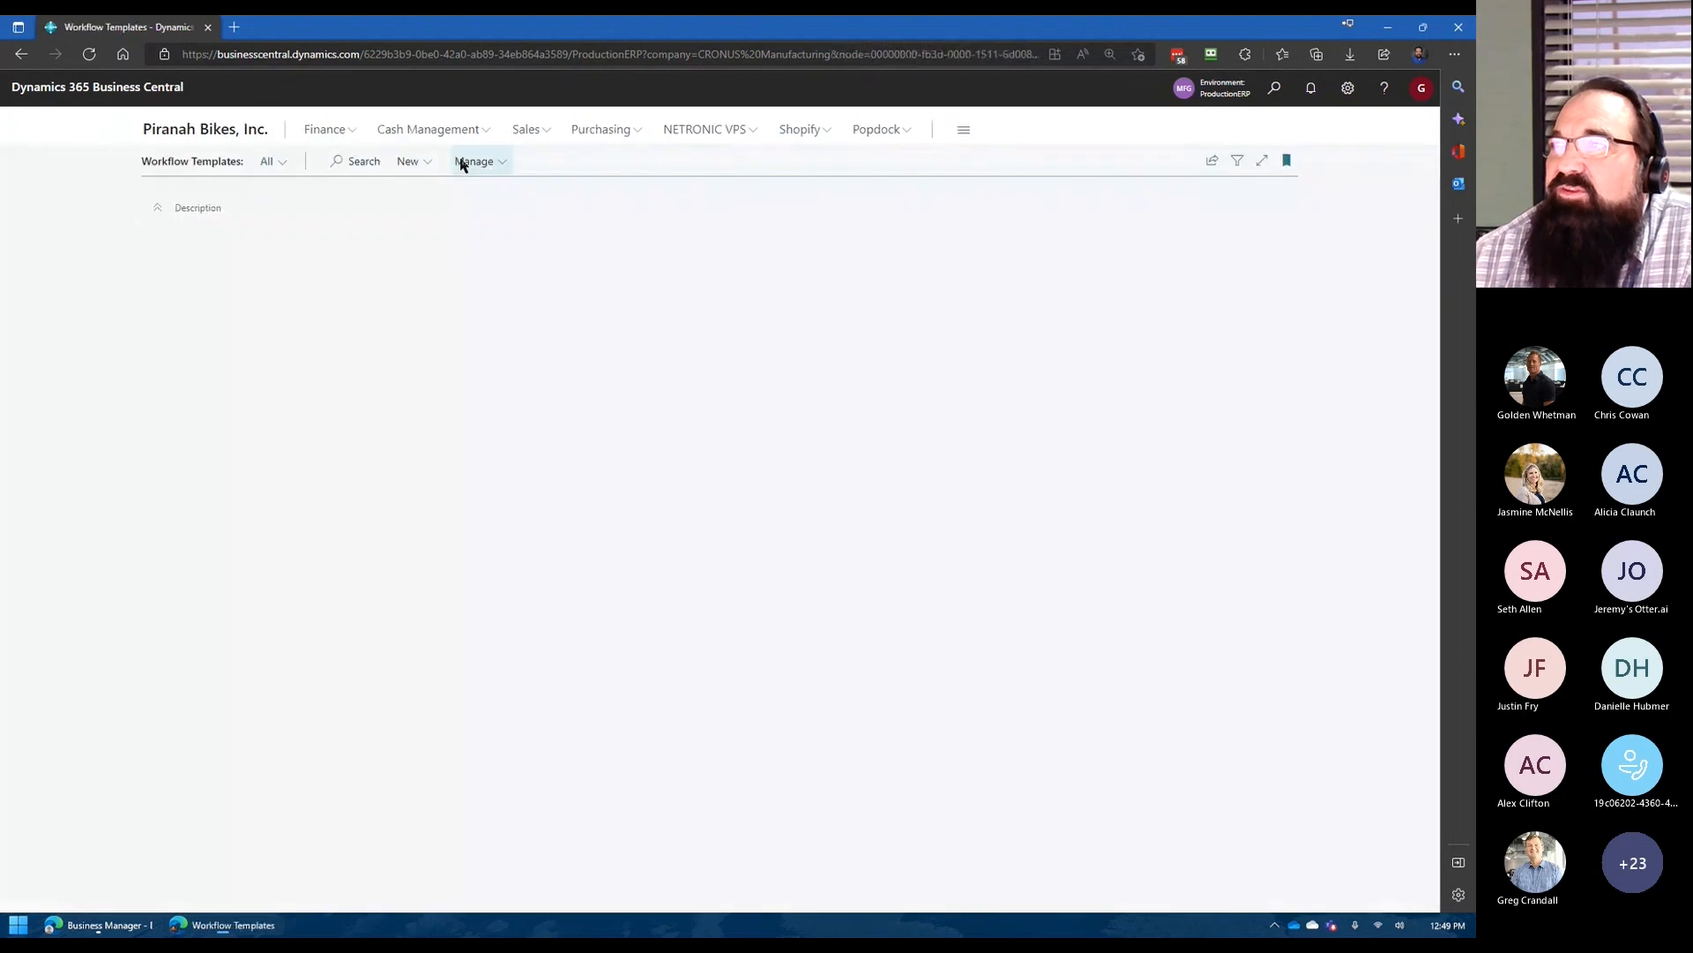
pyautogui.scroll(-1, 319, 364)
pyautogui.scroll(-3, 317, 361)
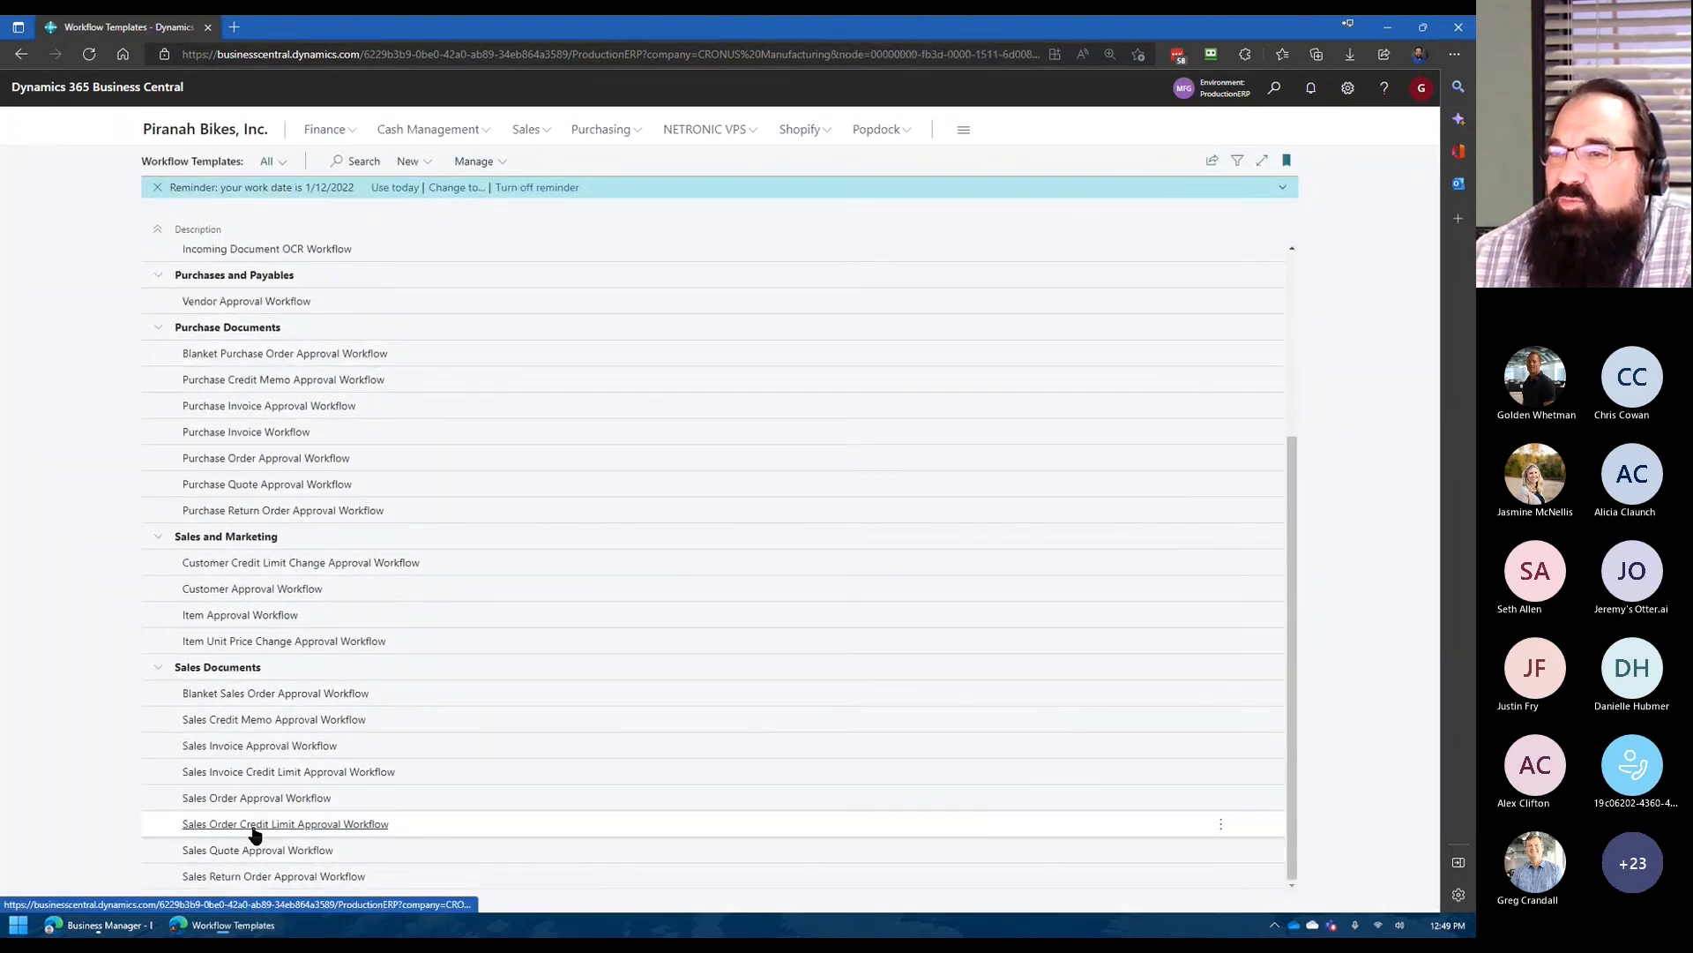
pyautogui.scroll(4, 252, 820)
pyautogui.scroll(-3, 252, 436)
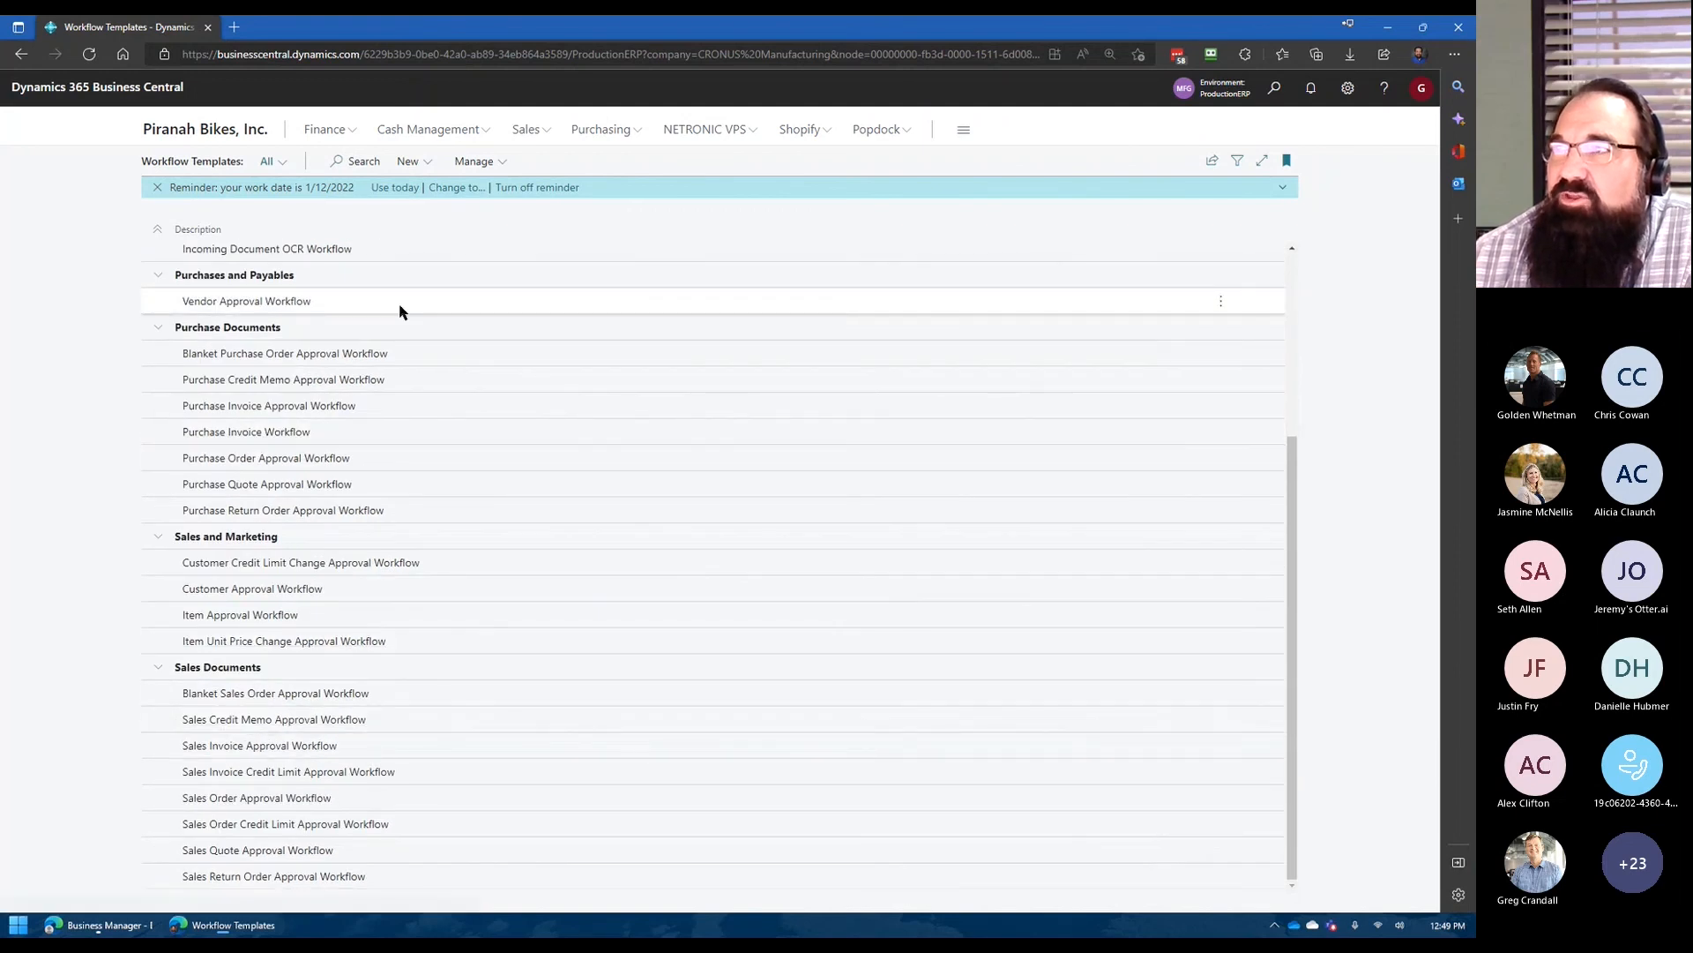
pyautogui.click(212, 134)
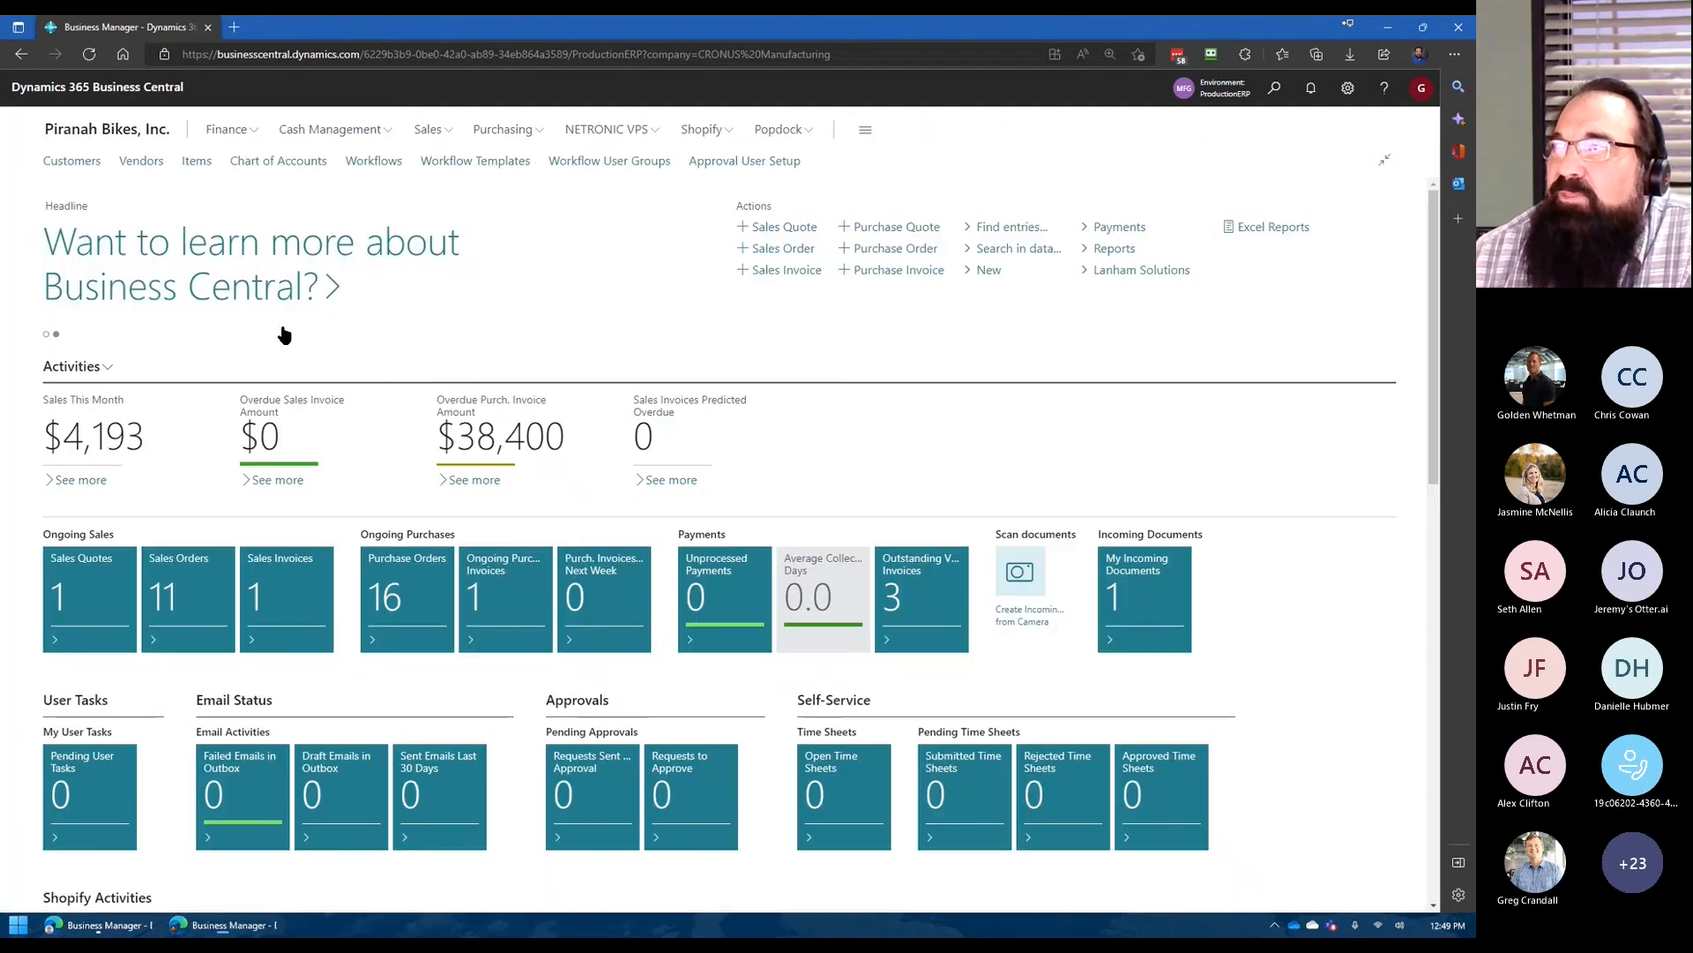
# View the Approval User Setup, switch to the other Business Central window, and open the same page there by searching for "approval user".
pyautogui.click(745, 168)
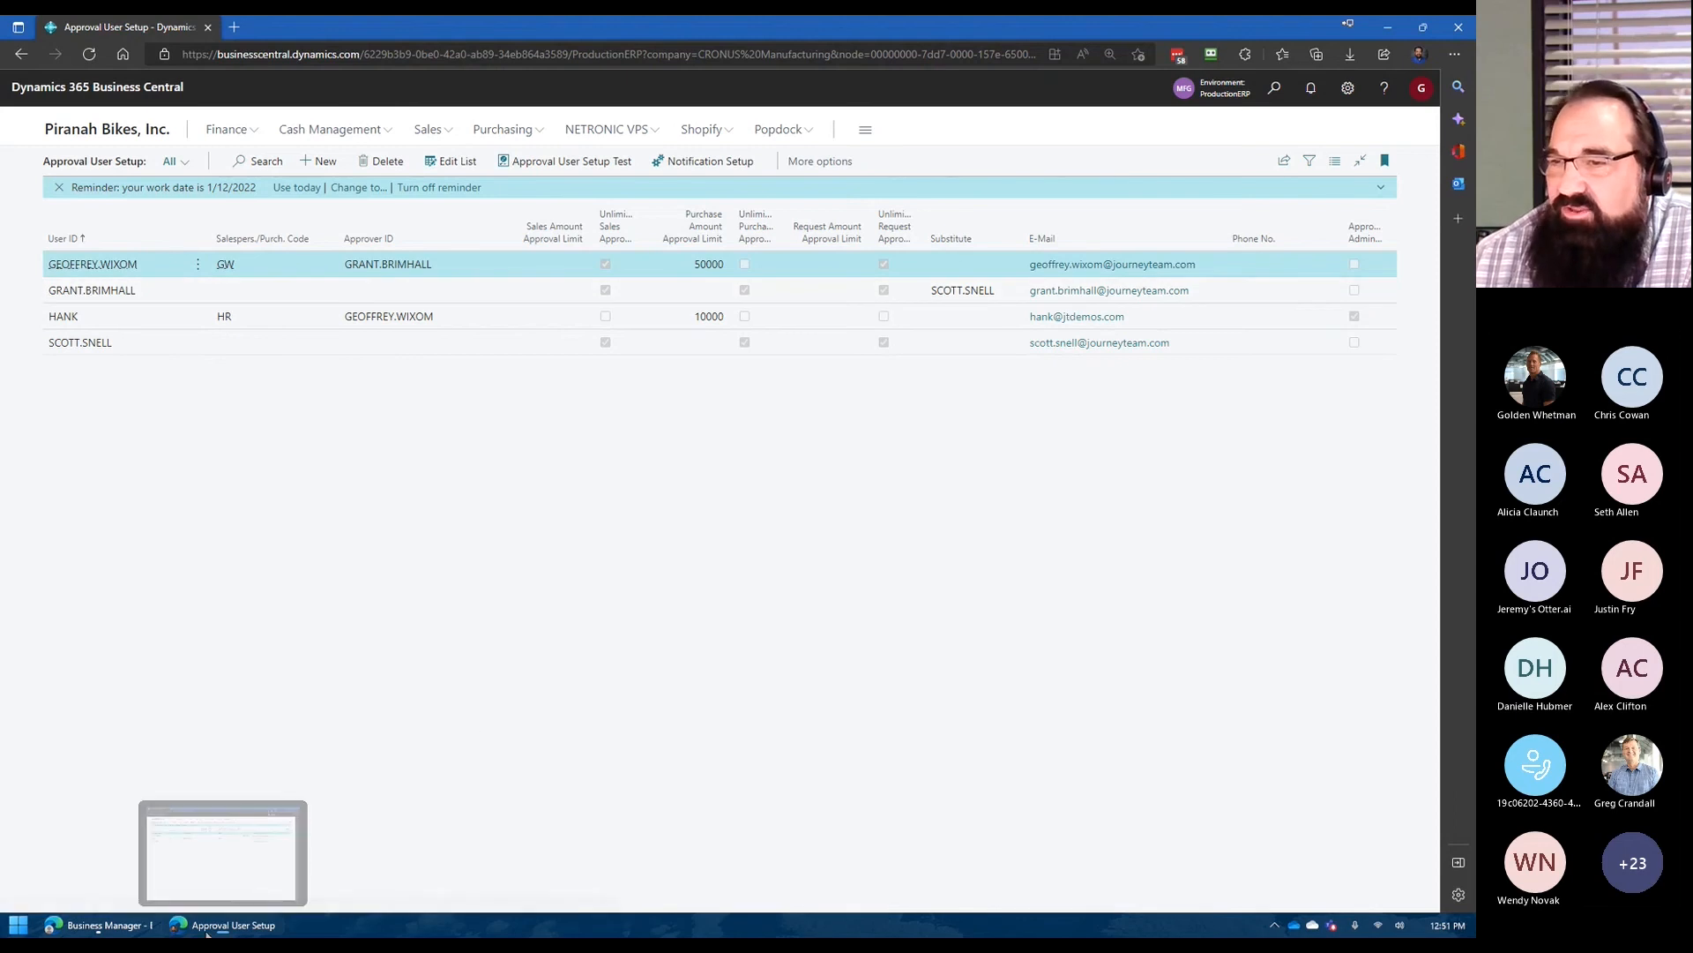
pyautogui.click(119, 931)
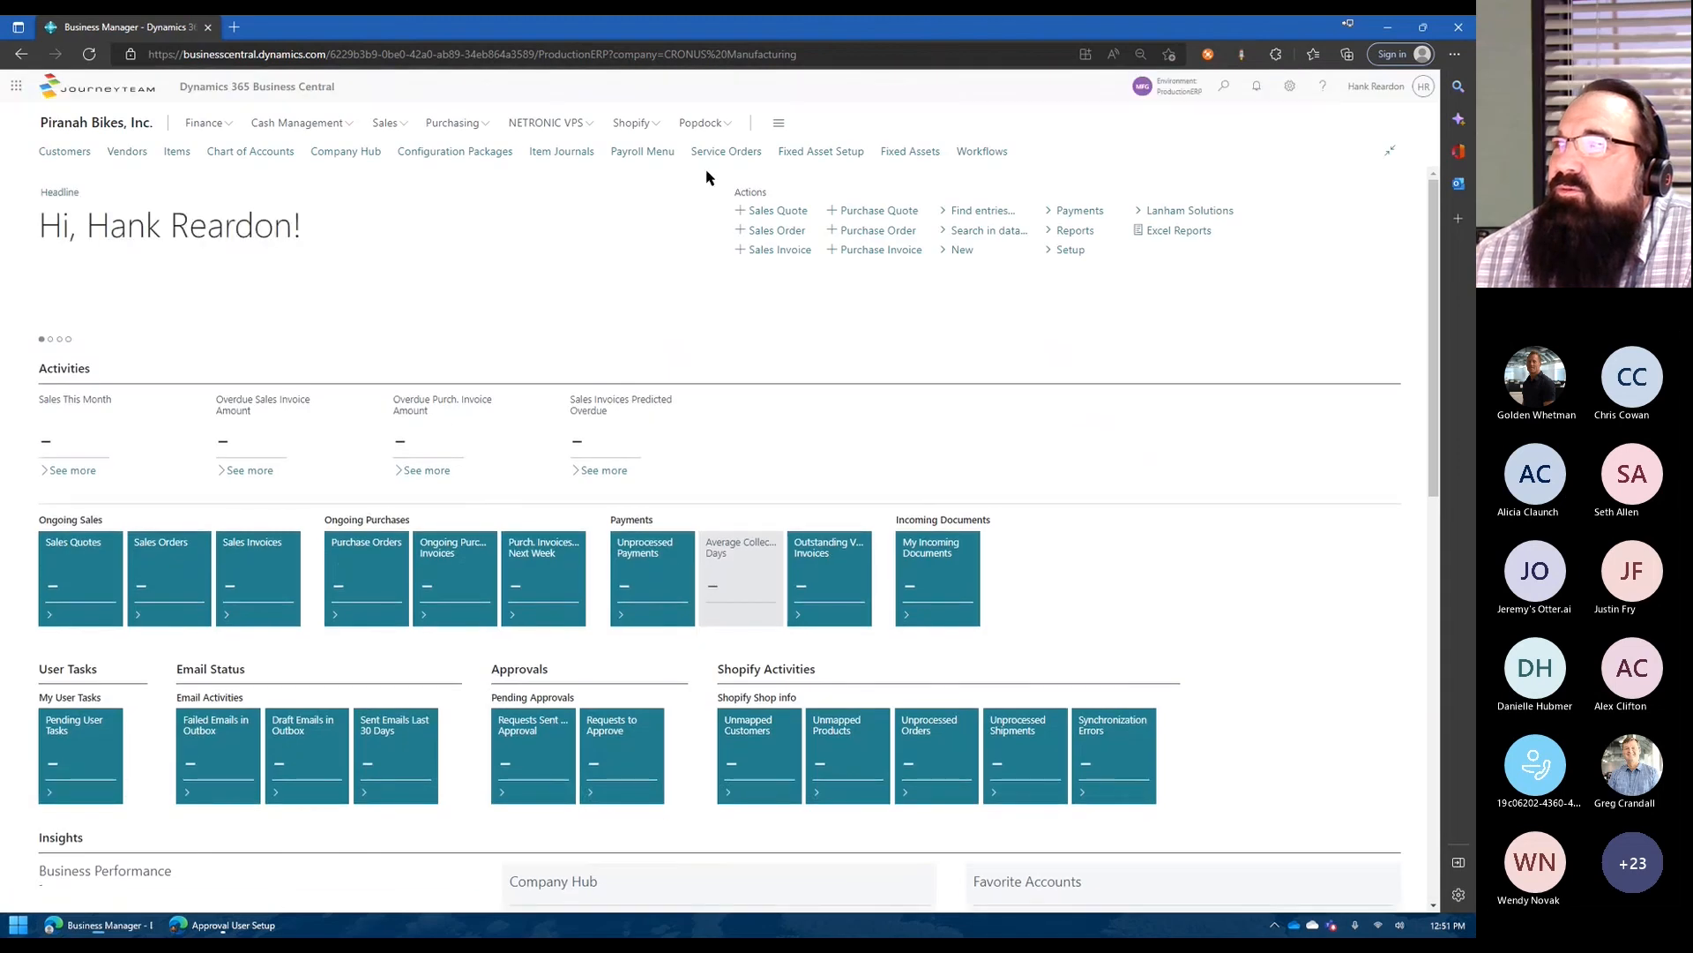
pyautogui.click(1225, 86)
pyautogui.write('app')
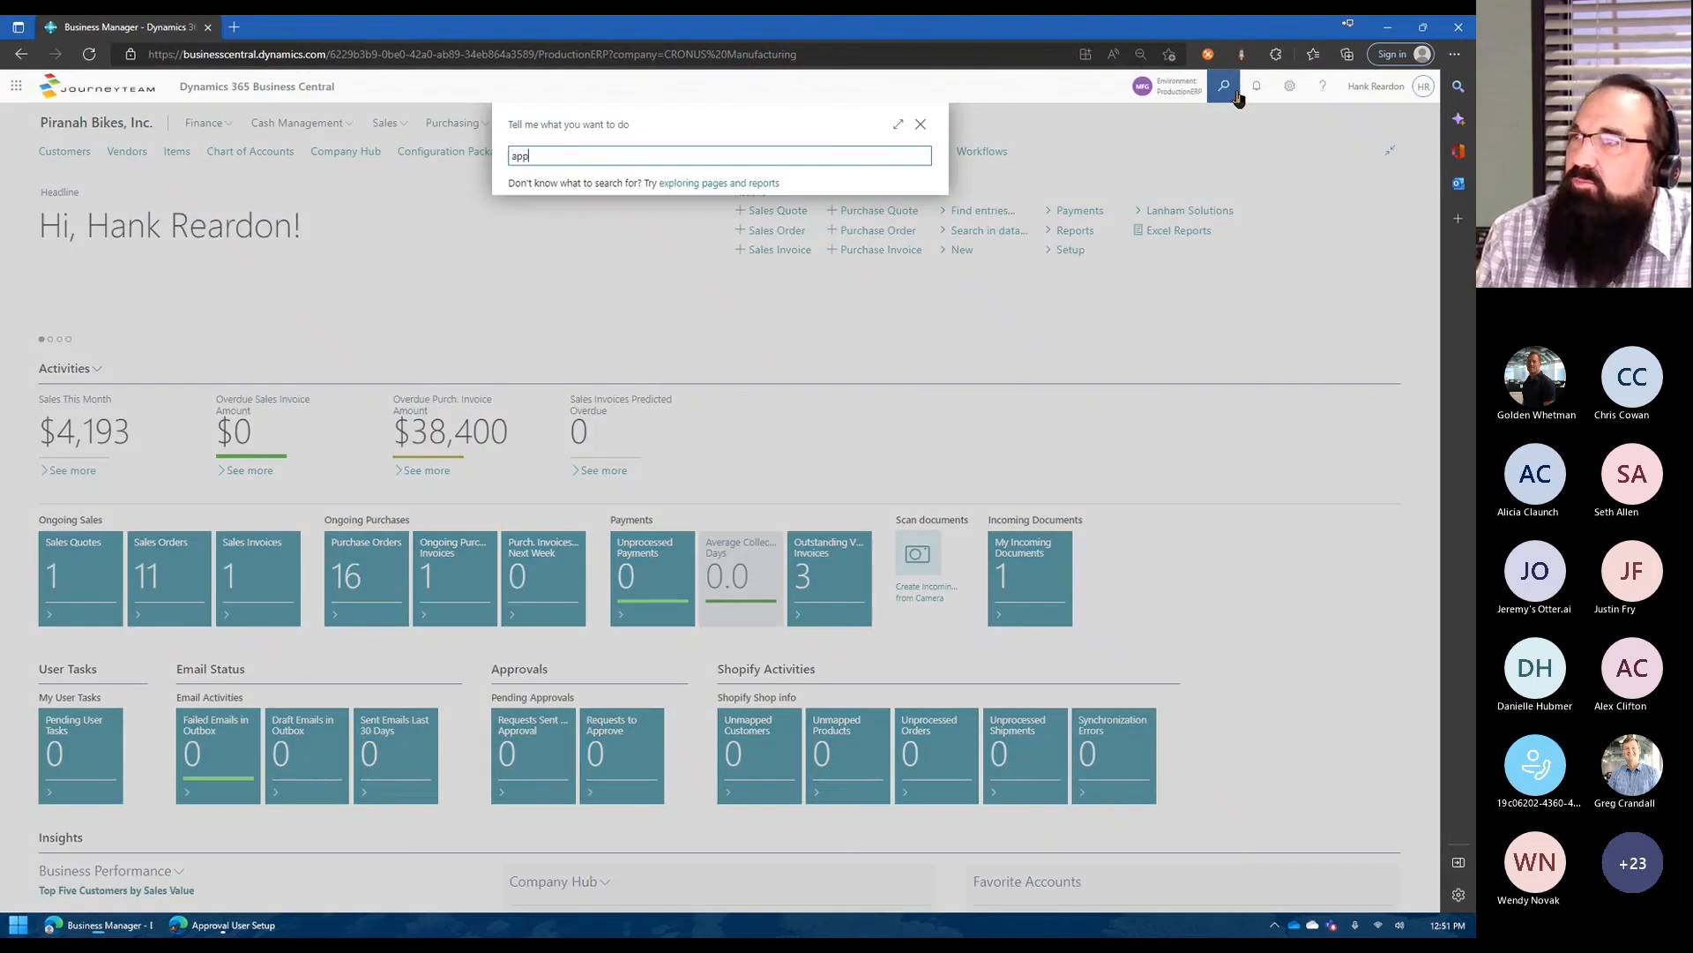
pyautogui.write('roval user')
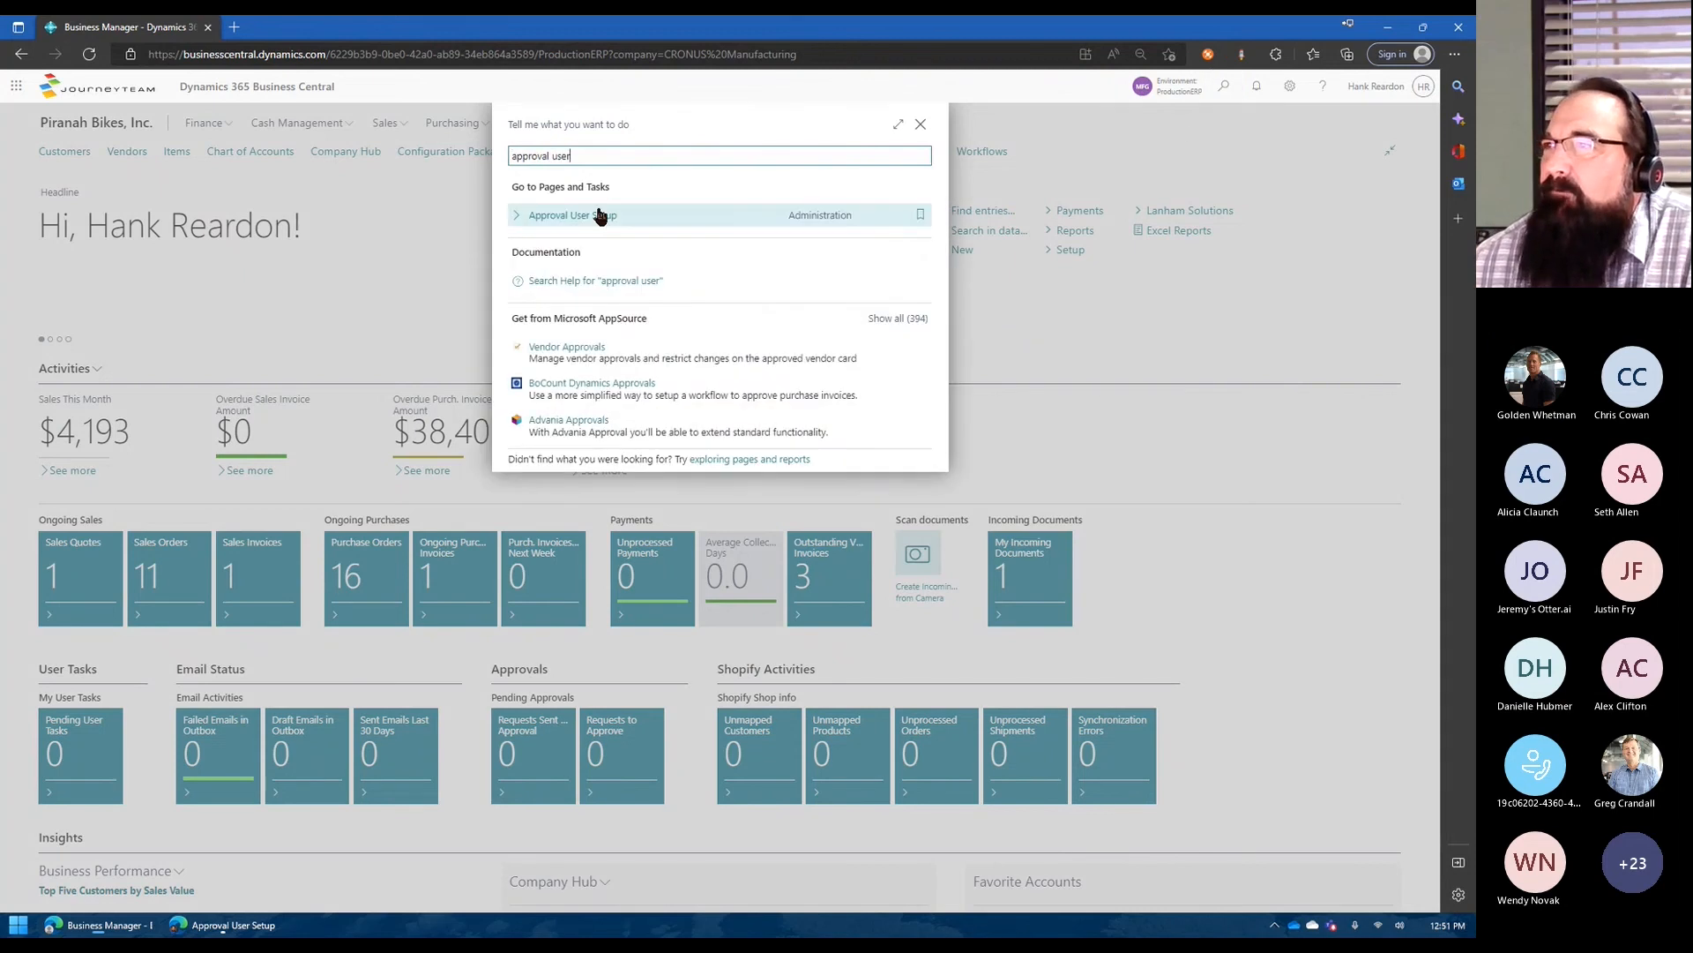
pyautogui.click(599, 215)
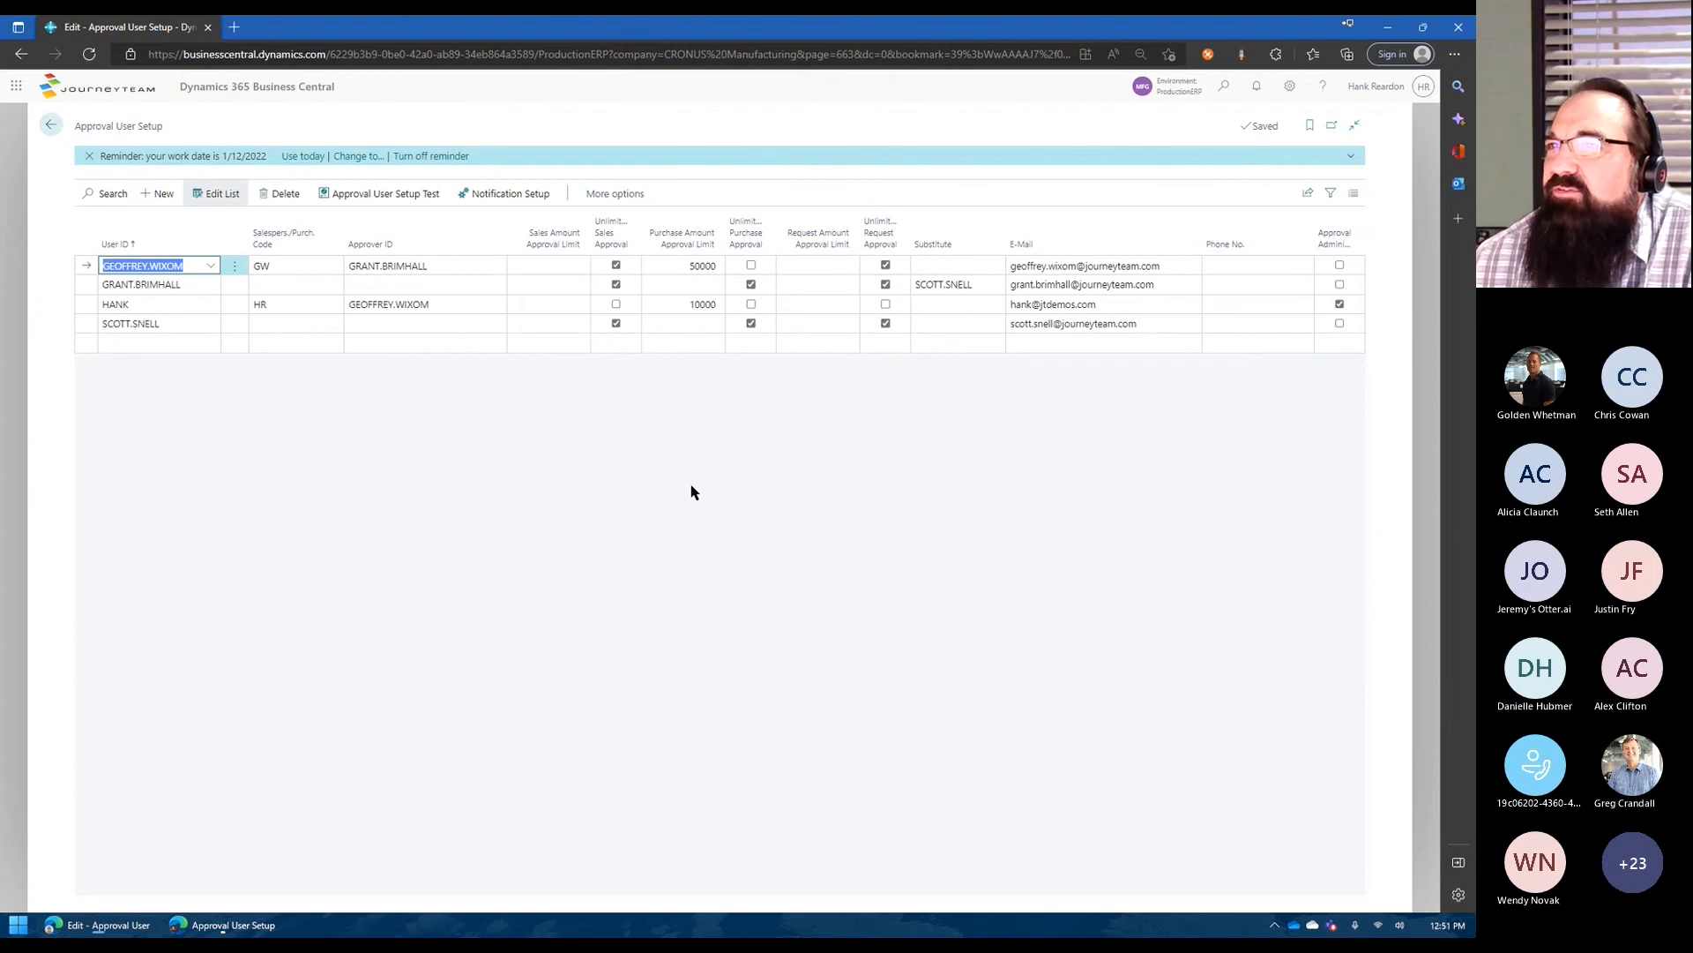
# Set the purchase amount approval limit to 1000 for the approval user with salesperson code GW.
pyautogui.click(689, 269)
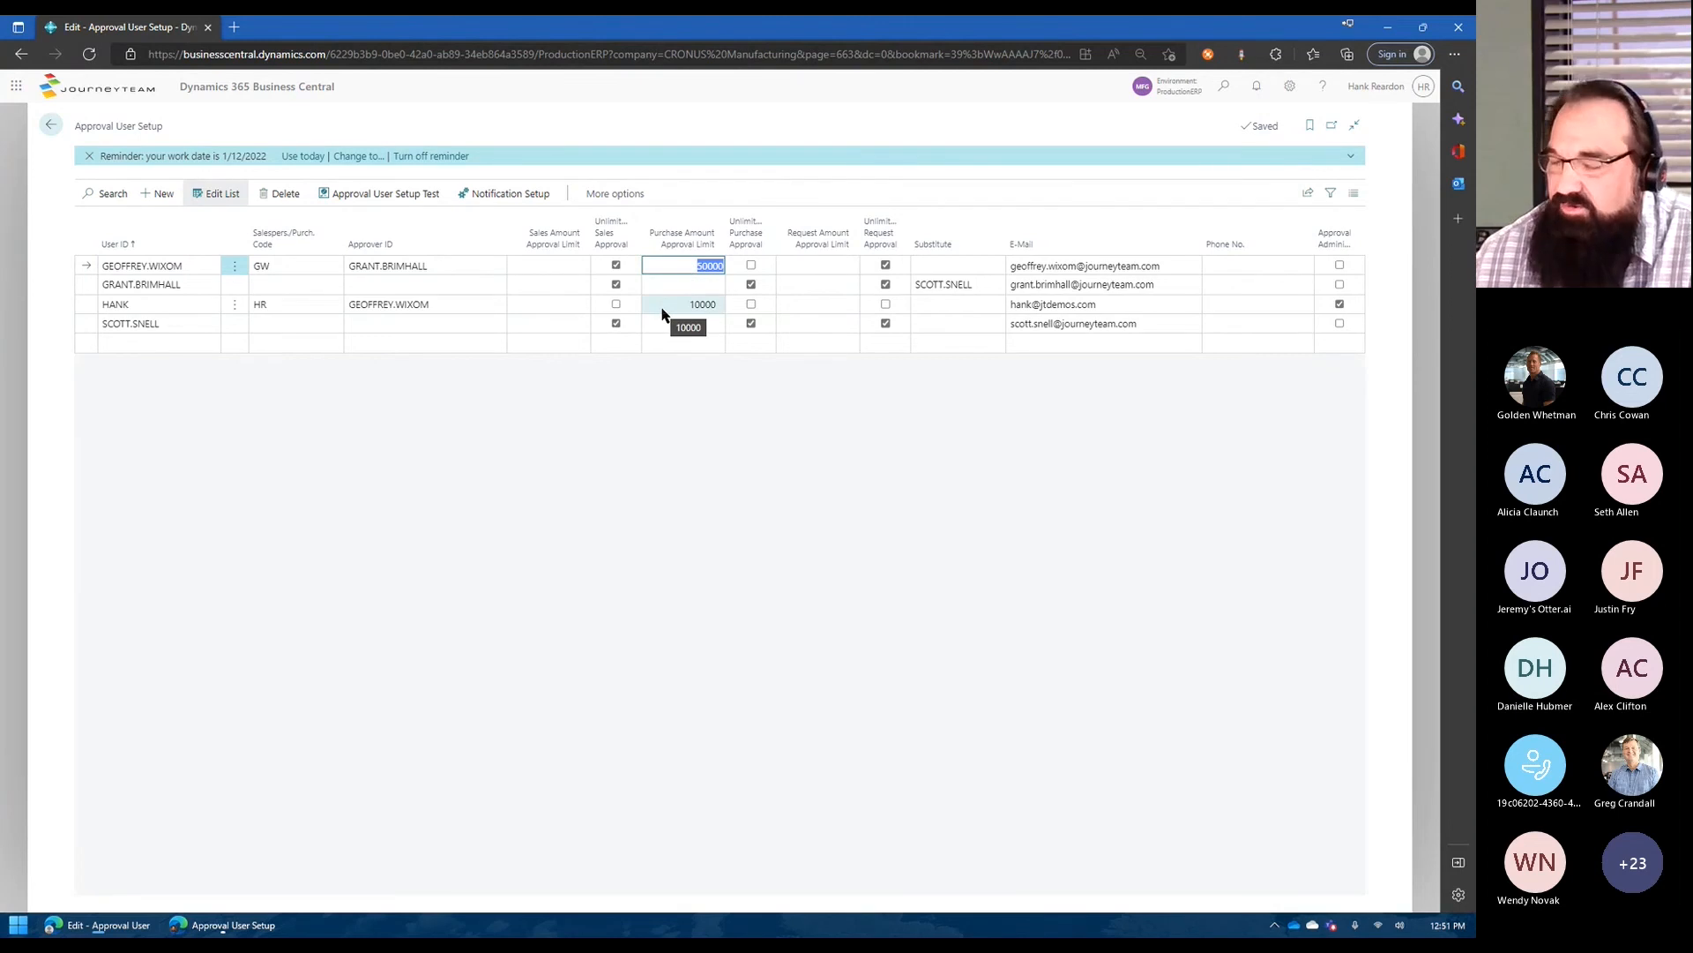
pyautogui.write('10')
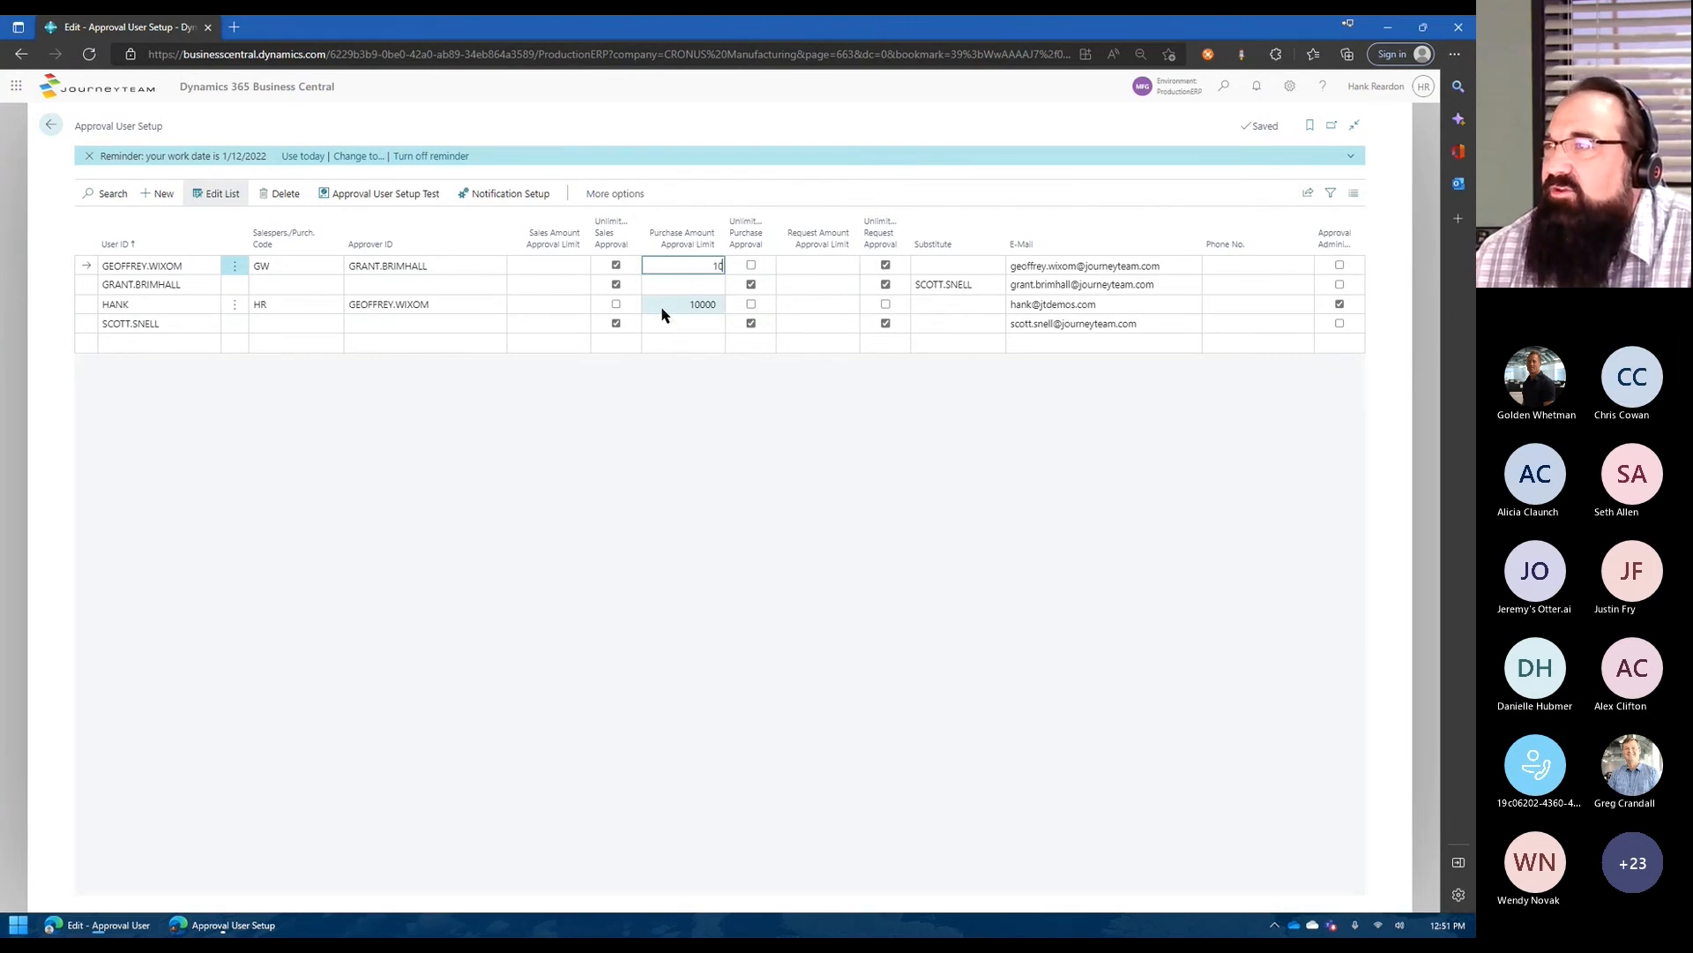
pyautogui.write('00')
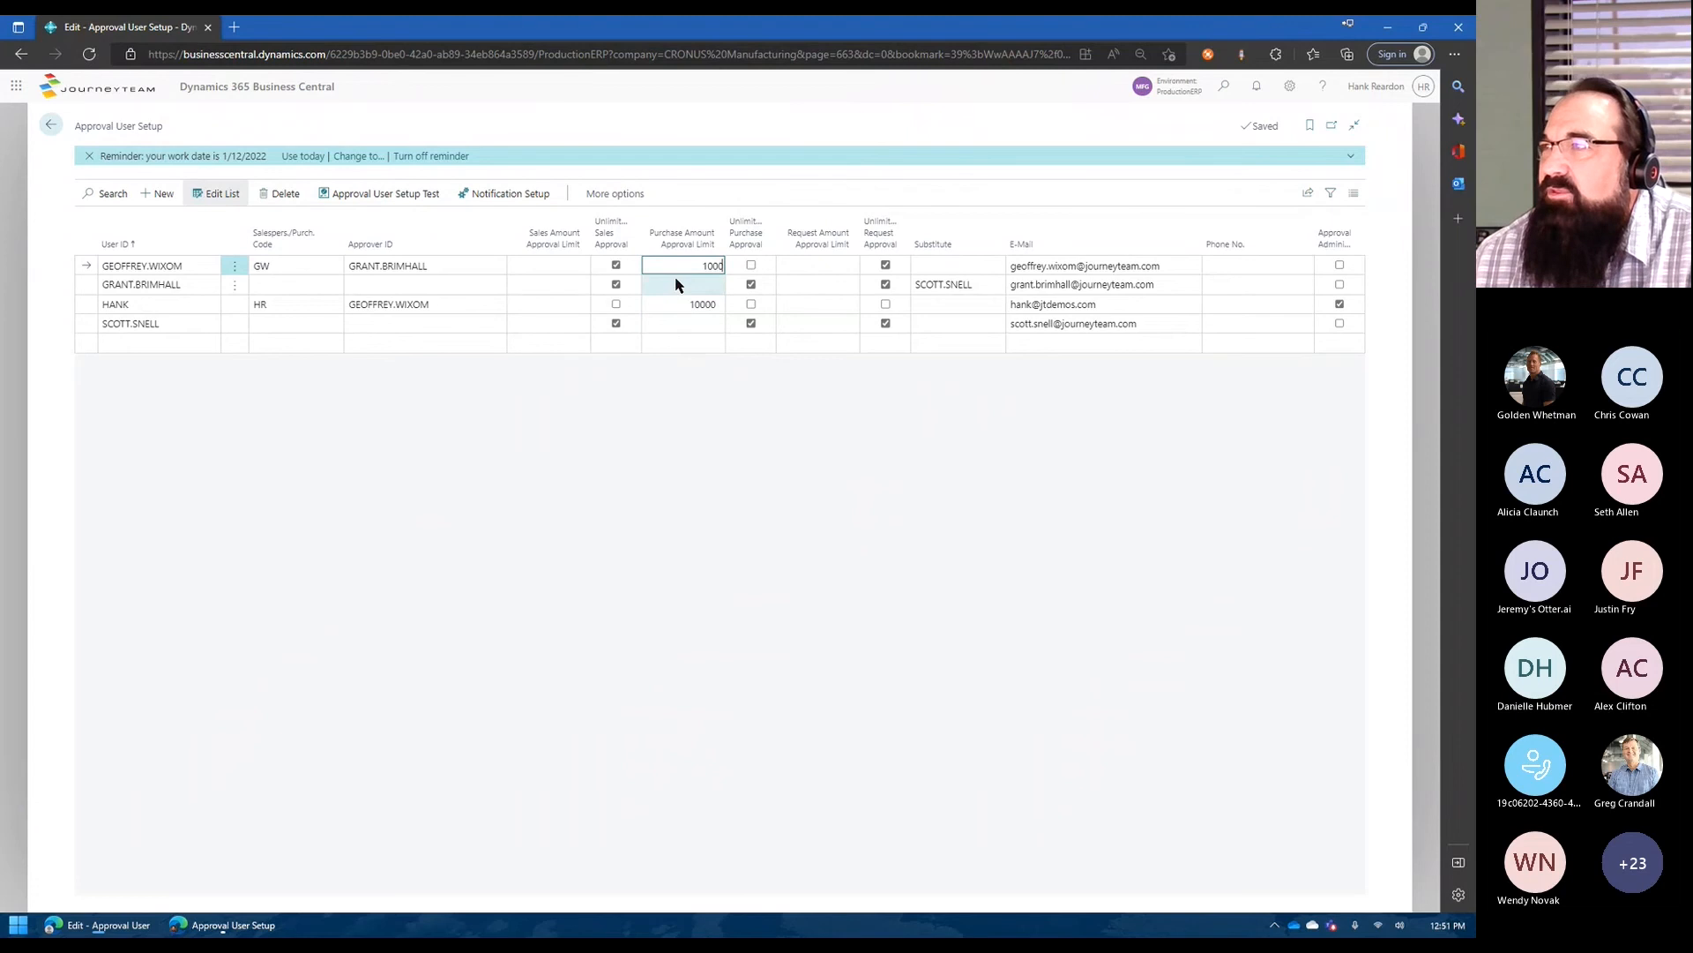
# Try a purchase amount approval limit of 5000 for the unlimited approver in the second row, and discard the change by refreshing the page.
pyautogui.click(680, 284)
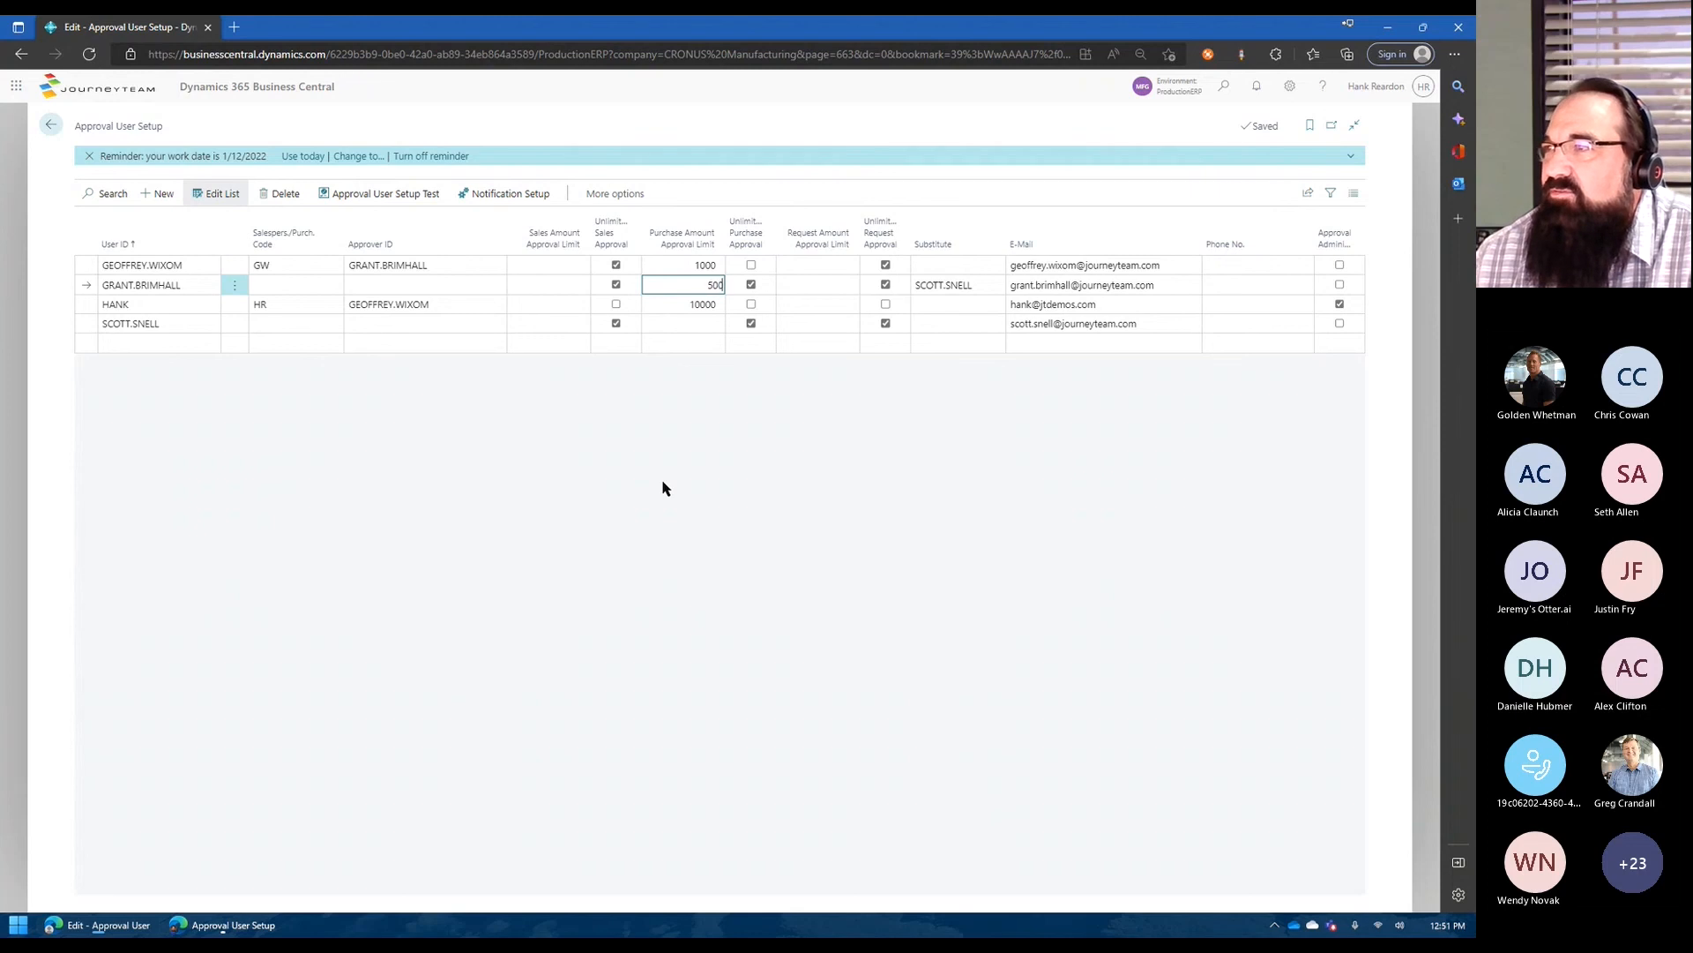
pyautogui.click(666, 304)
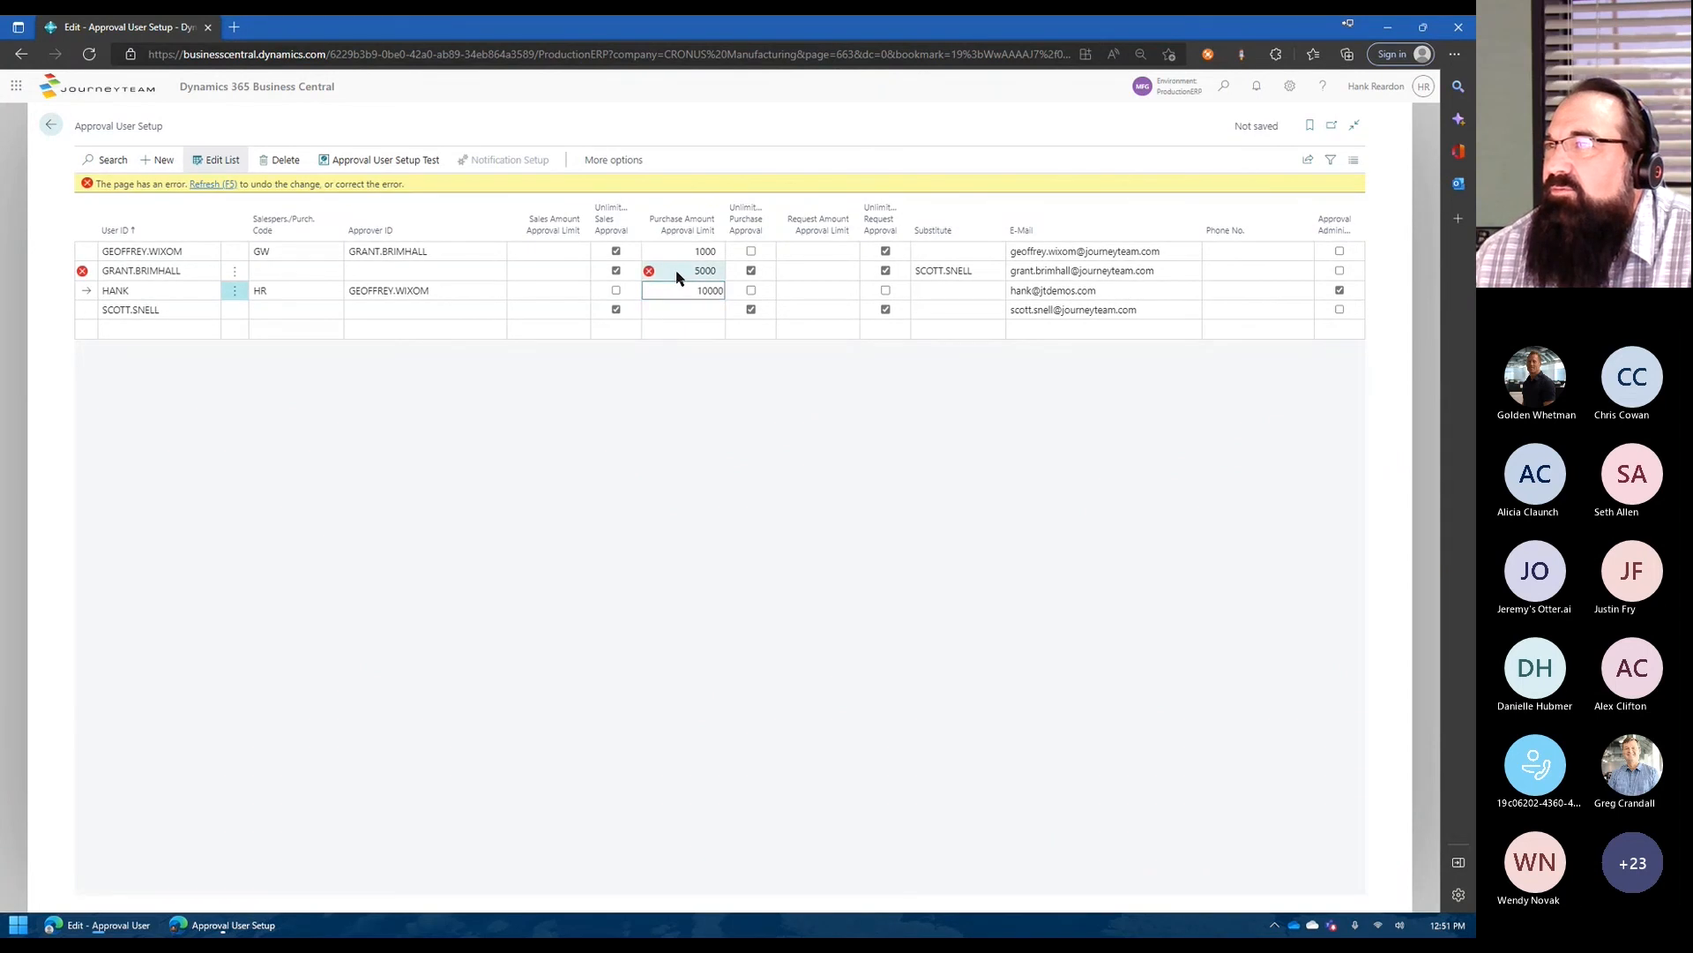
pyautogui.click(677, 274)
pyautogui.click(210, 186)
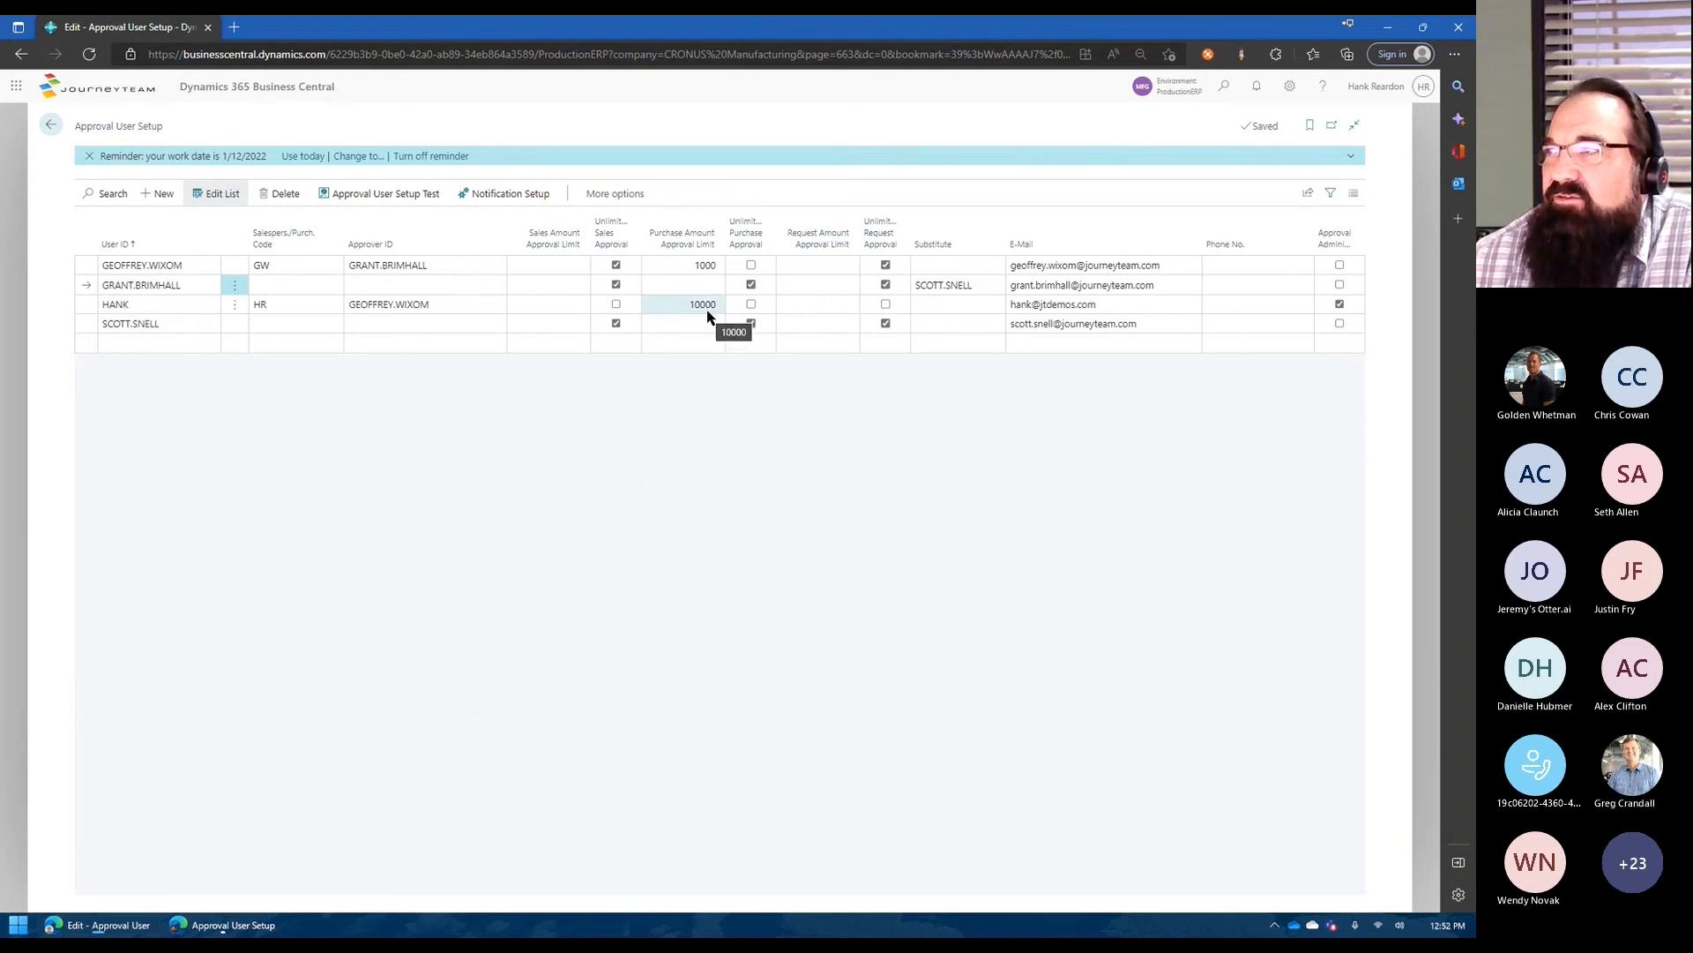
# Change the purchase amount approval limit of the user with salesperson code GW to 5000, and correct it to 50000.
pyautogui.click(712, 268)
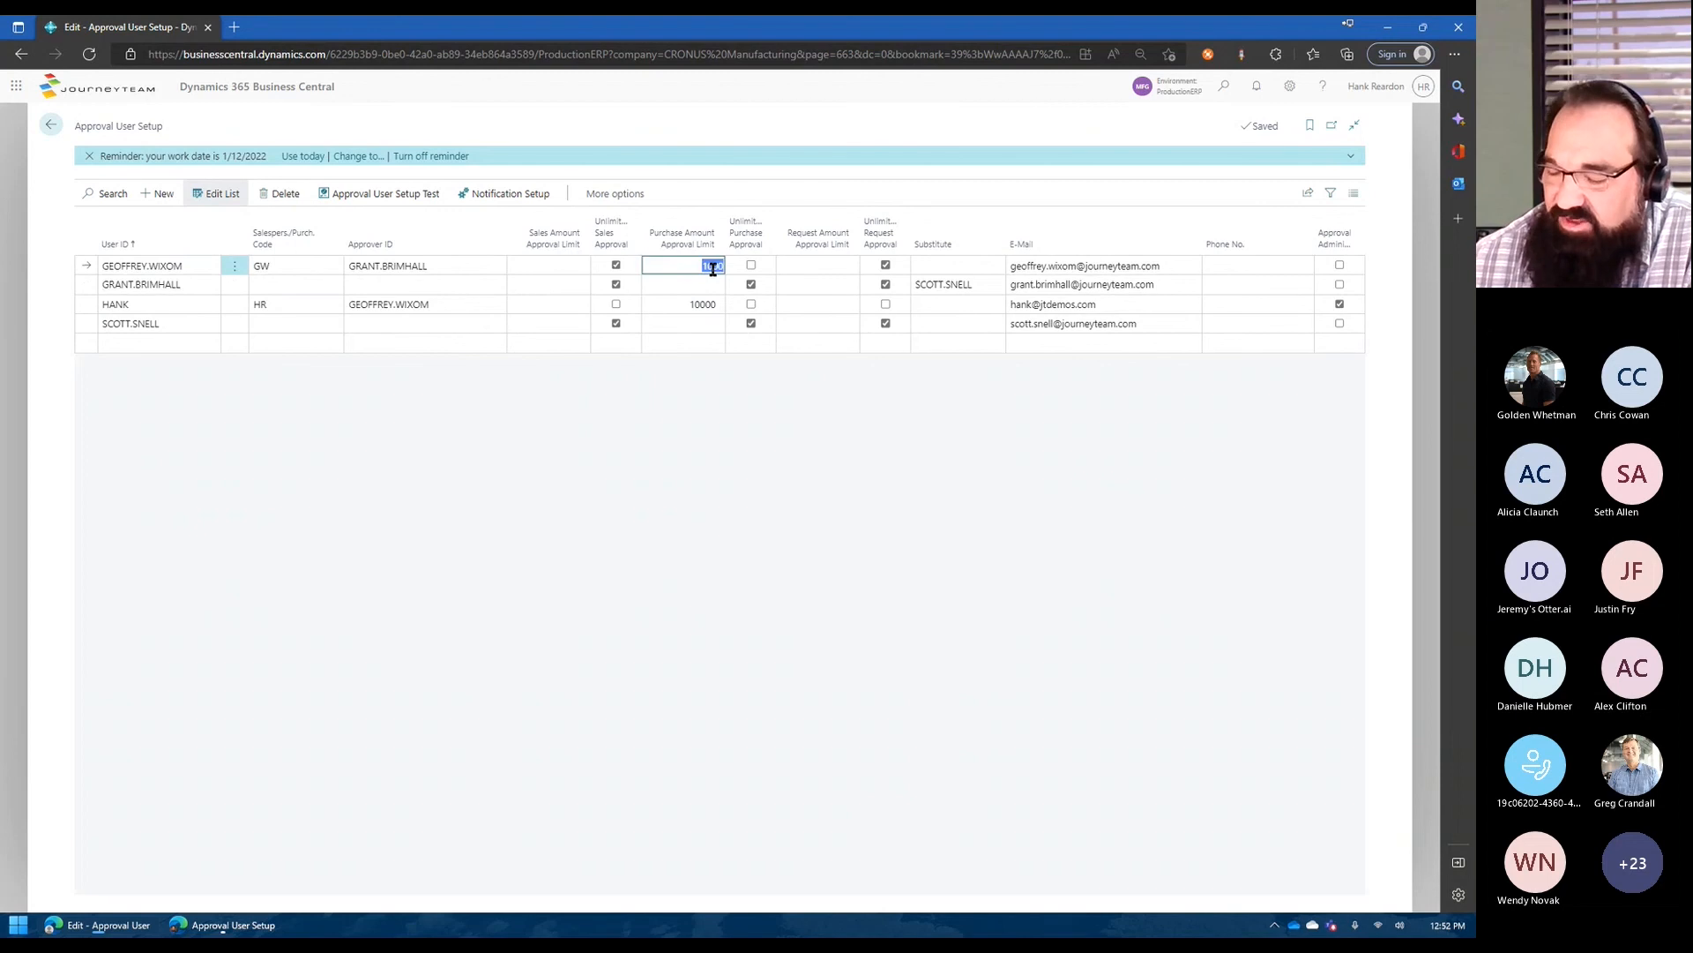
pyautogui.write('50')
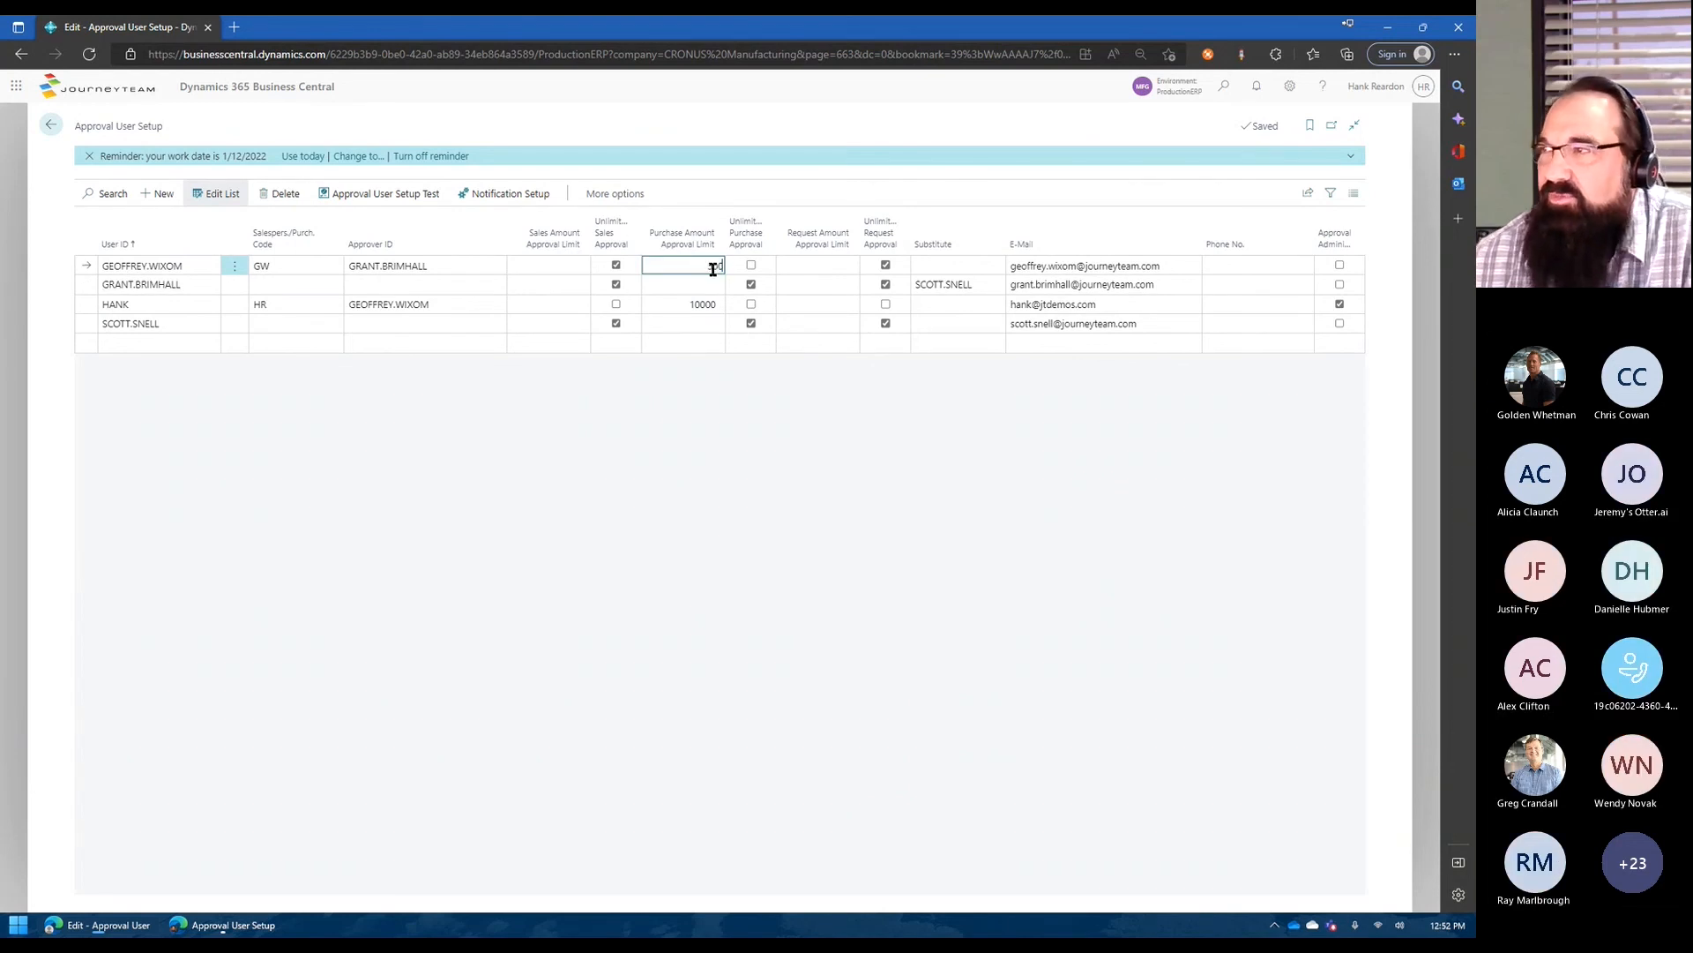
pyautogui.press('Tab')
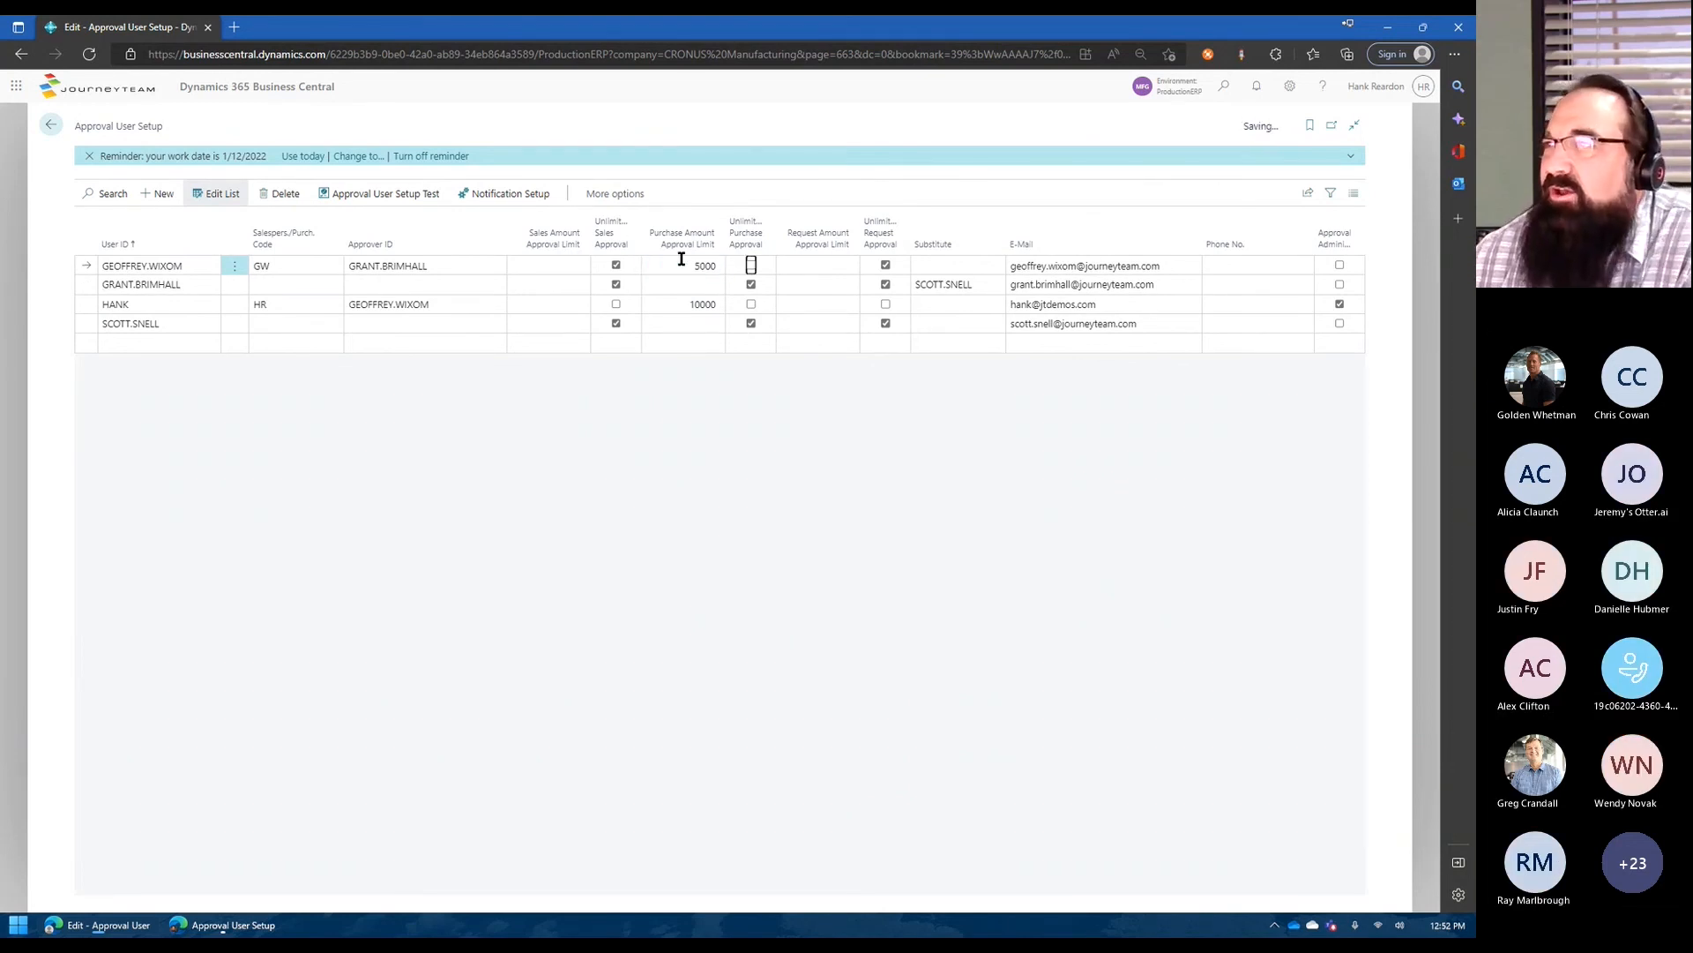
pyautogui.click(703, 266)
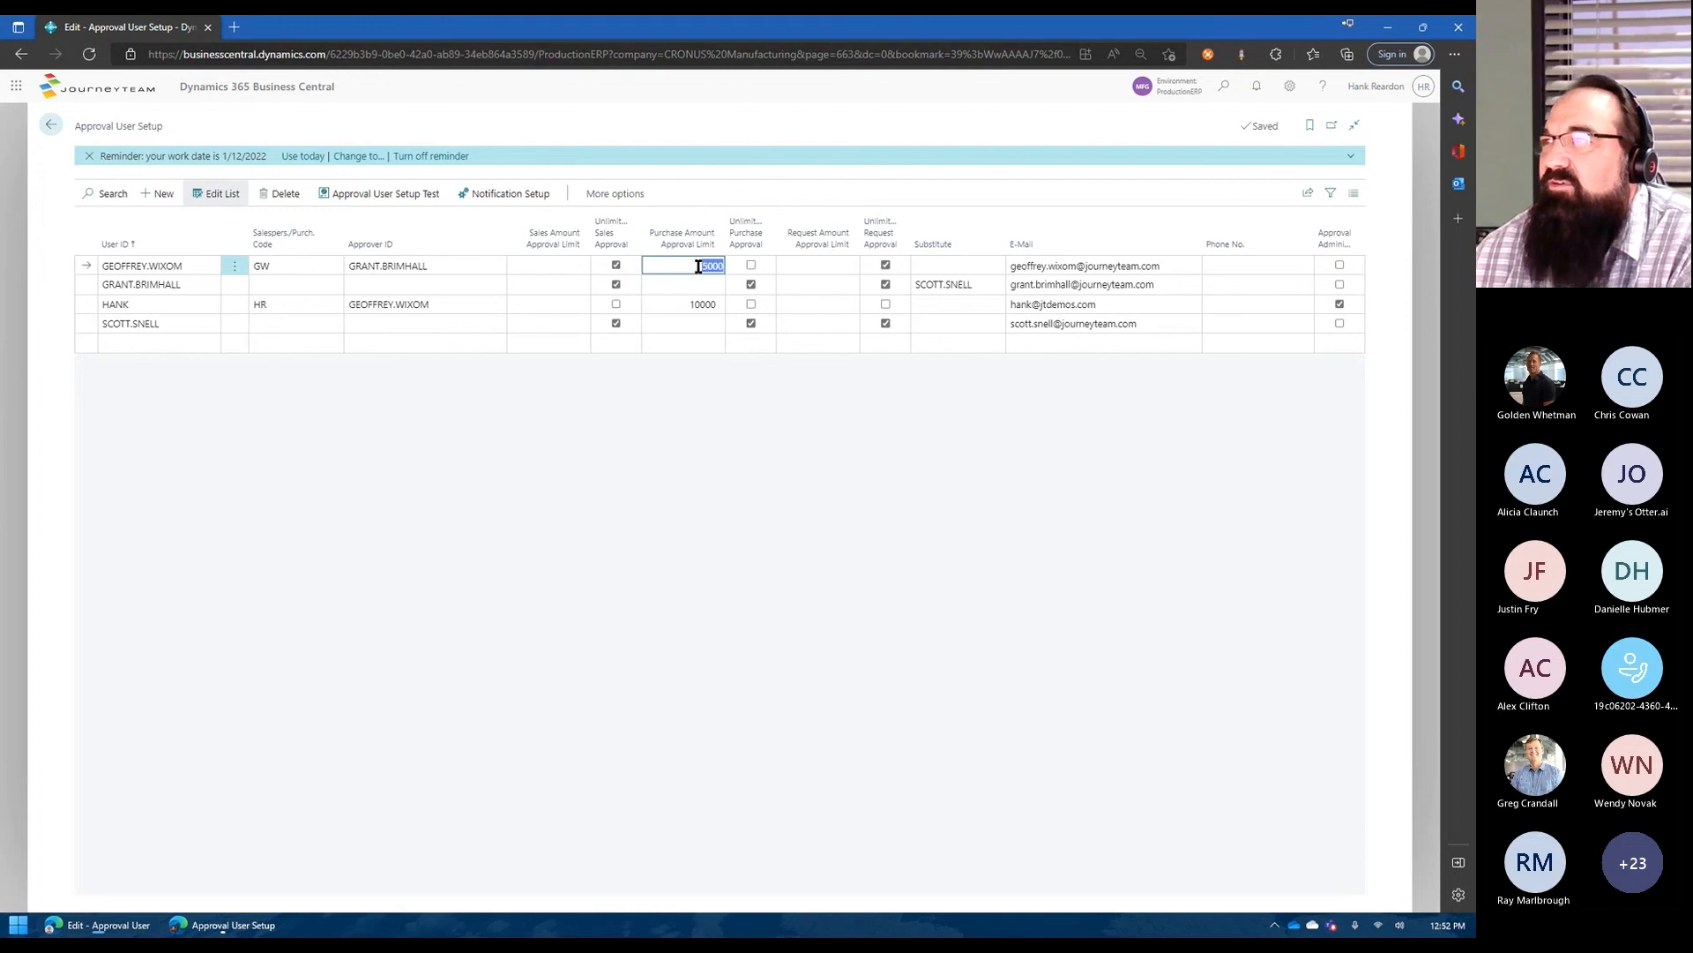
pyautogui.write('50000')
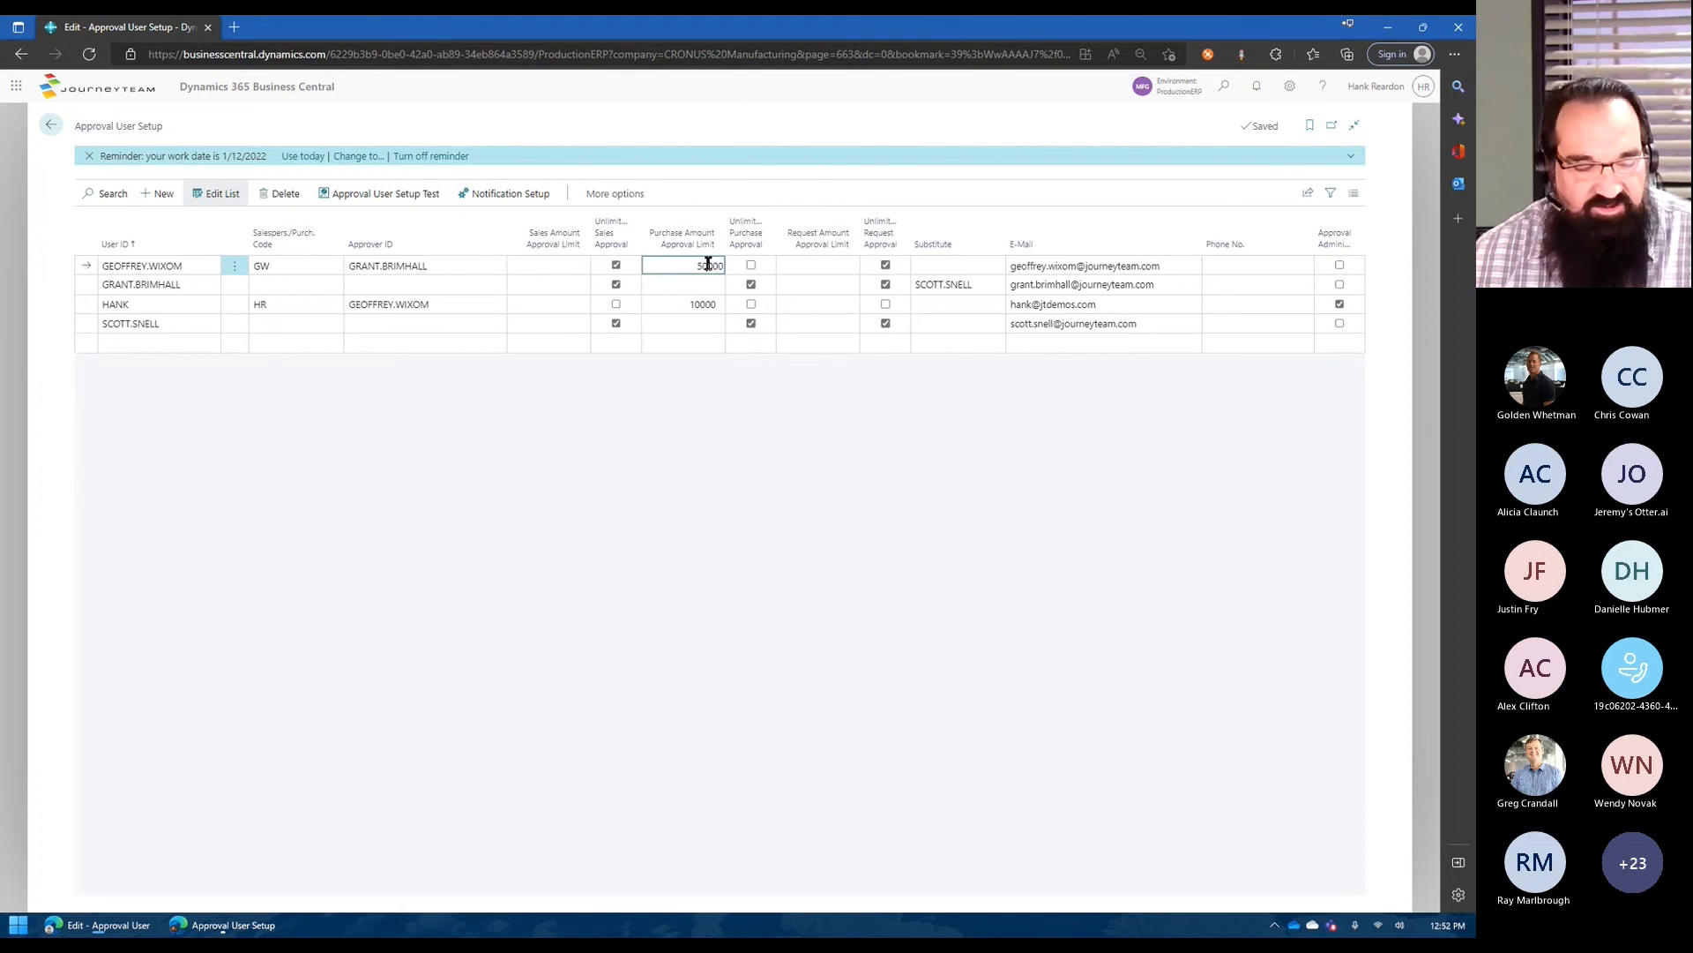
pyautogui.press('Tab')
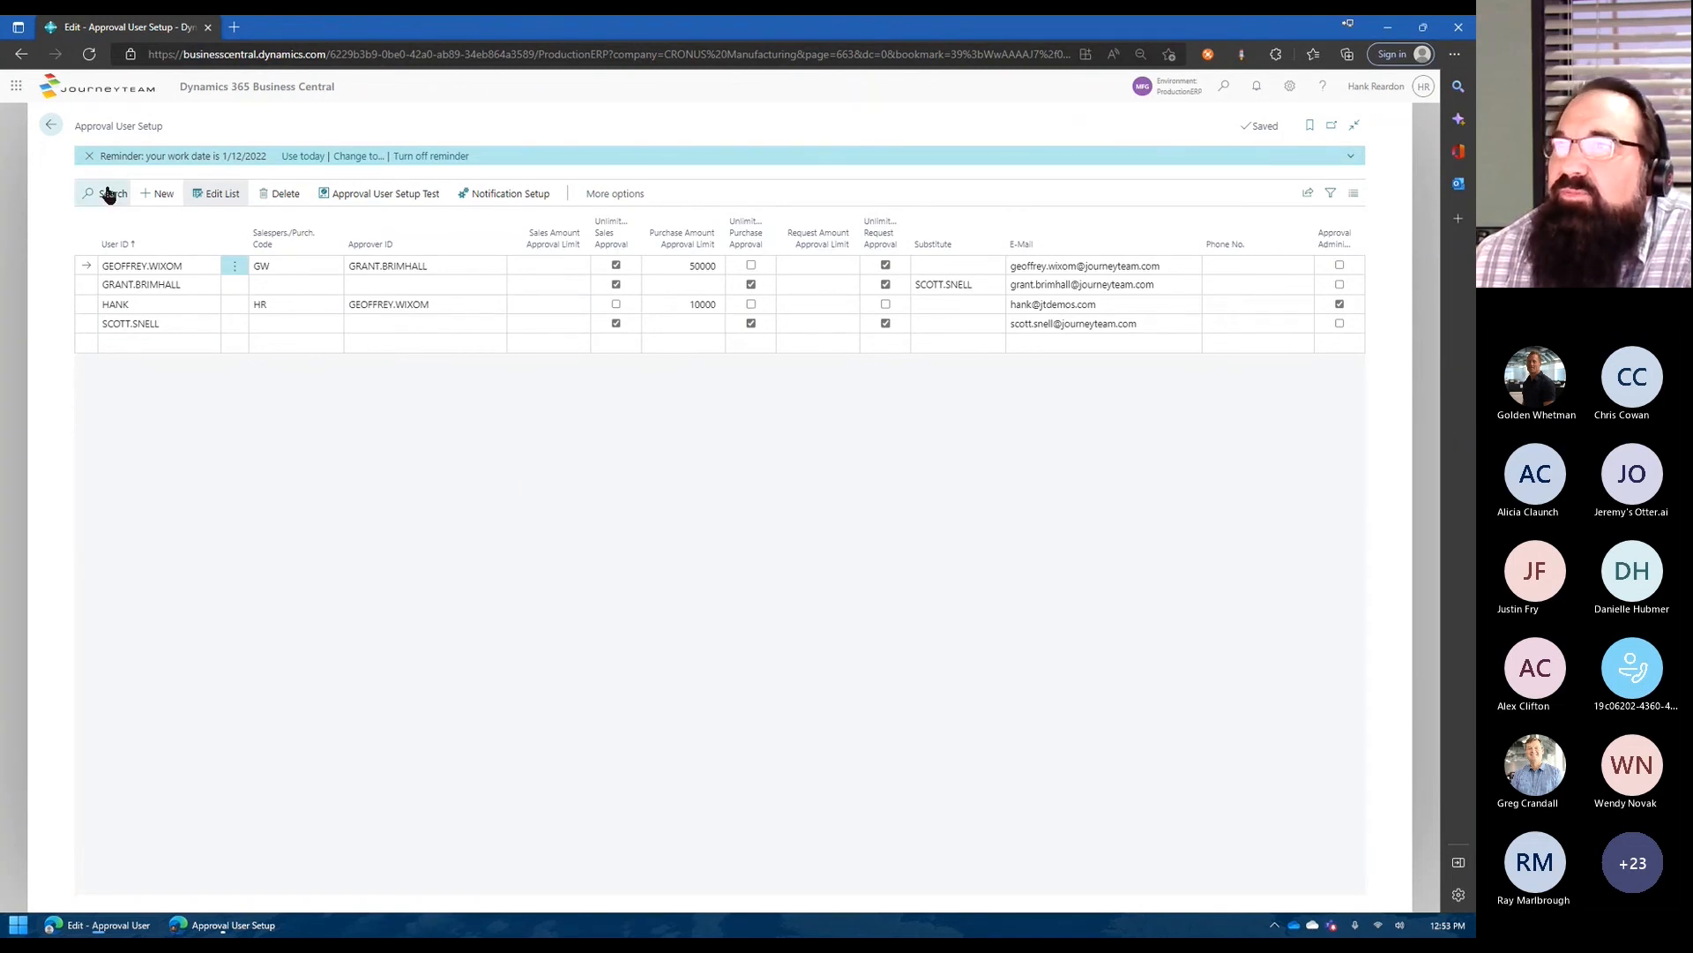
# Leave the Approval User Setup, open the customer list, and start creating a customer approval workflow.
pyautogui.click(51, 126)
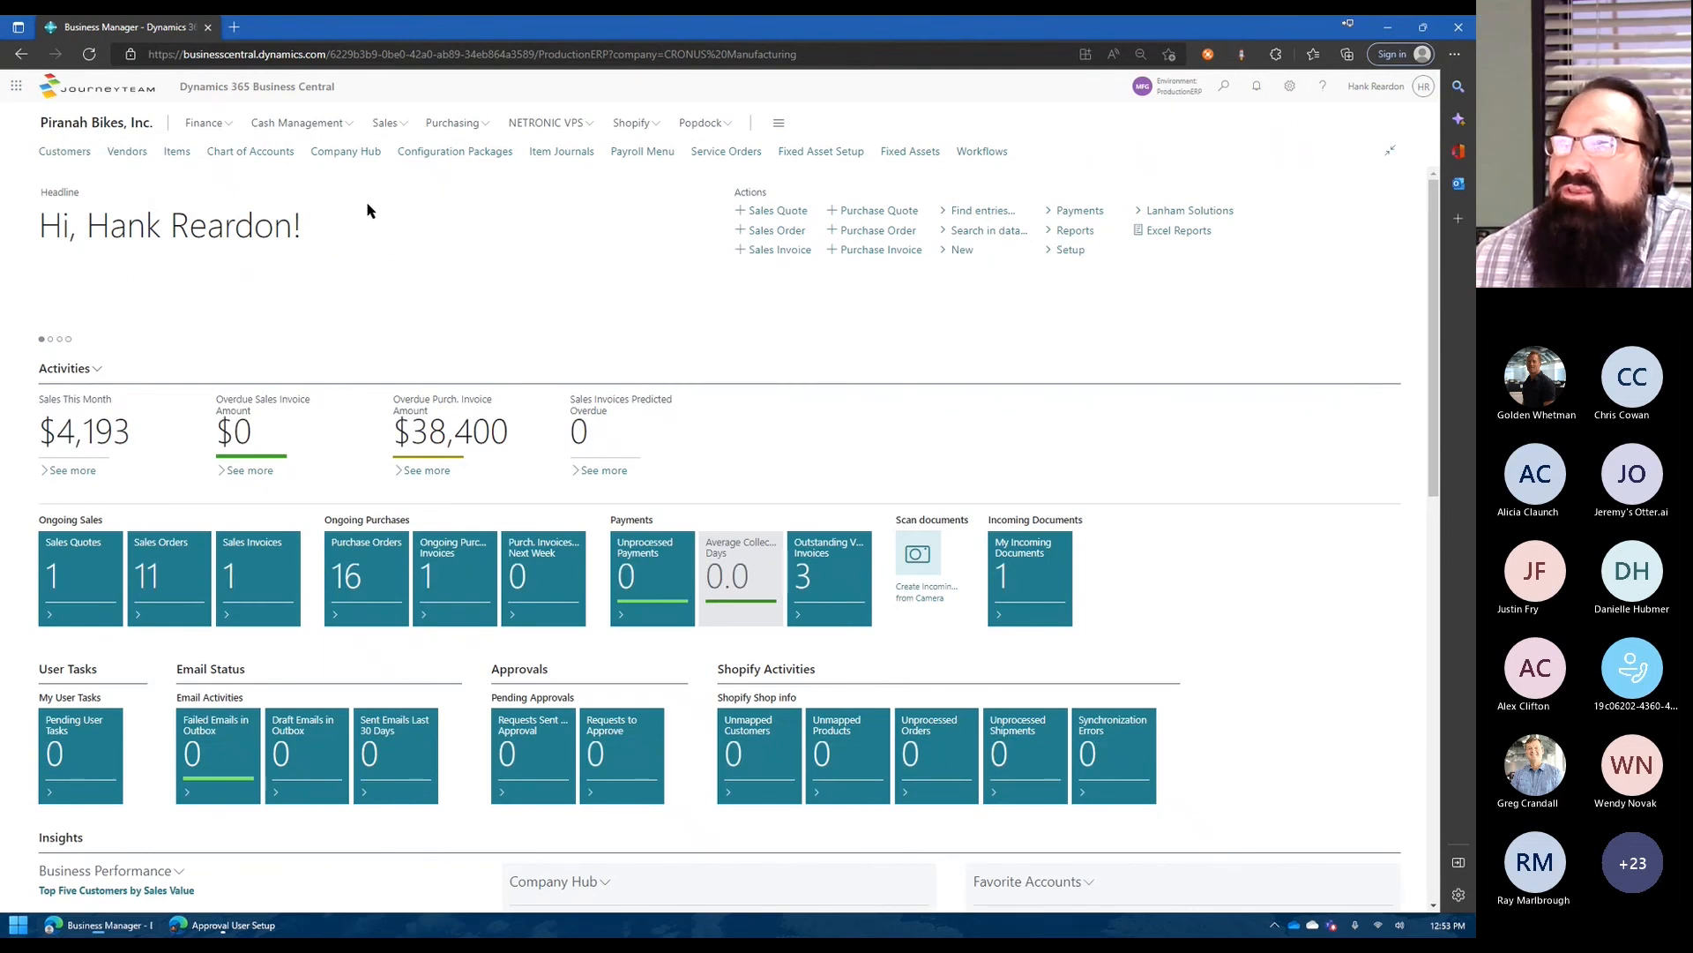
pyautogui.click(71, 154)
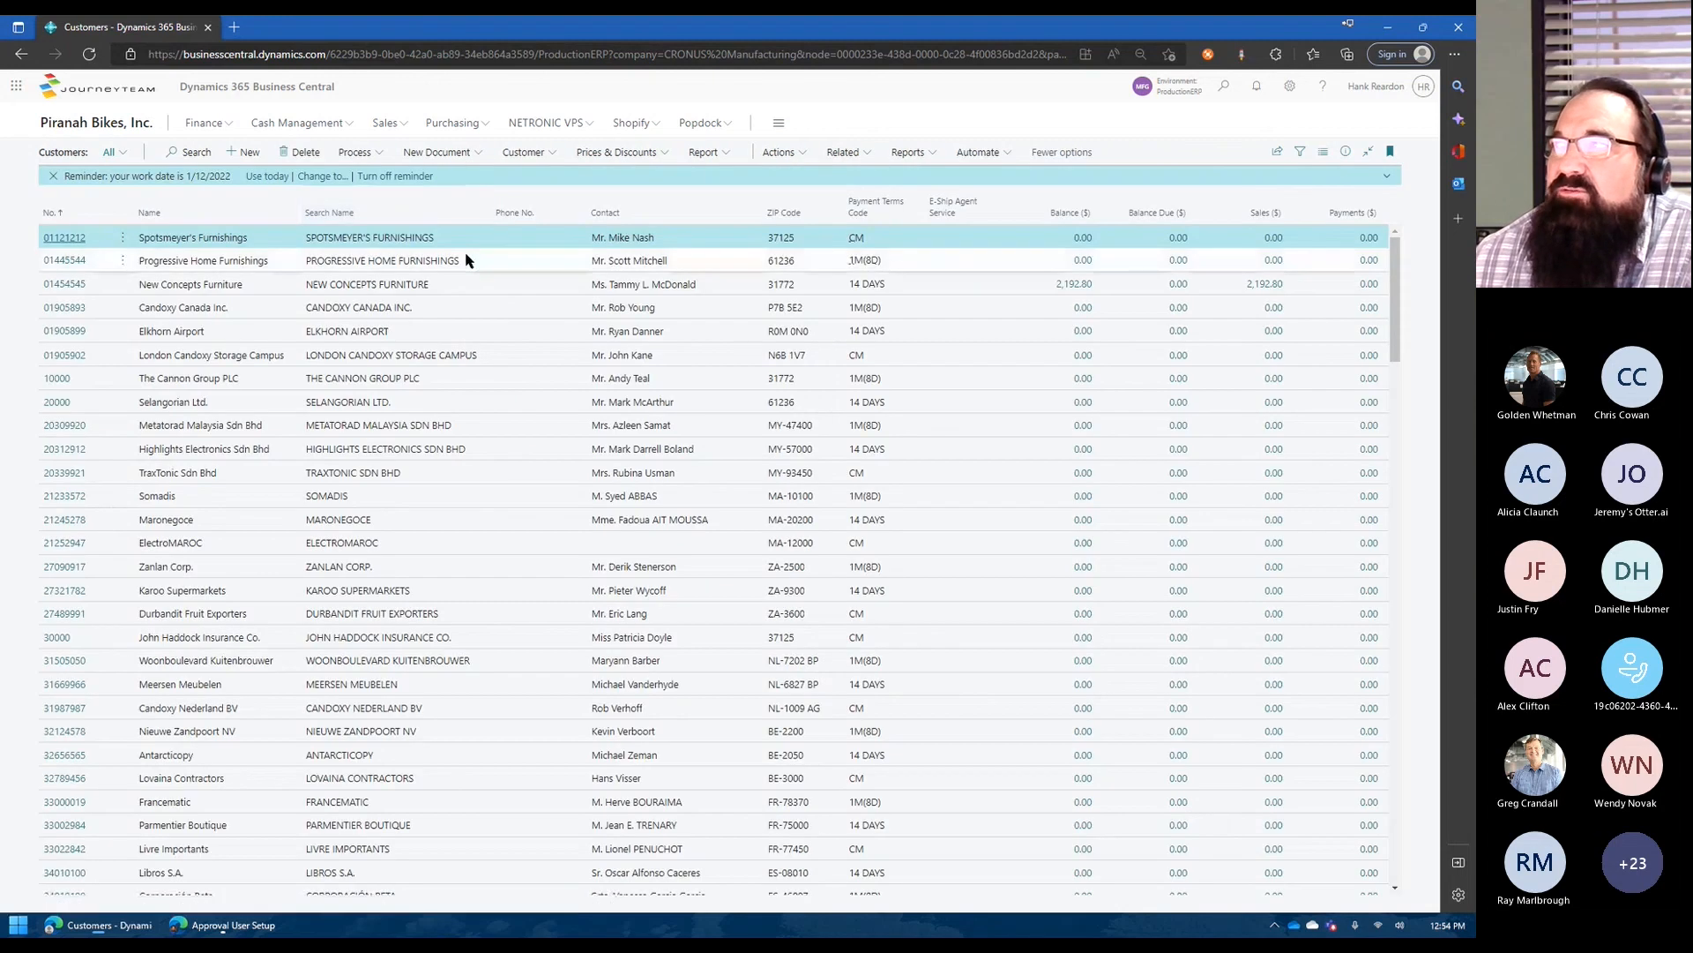
pyautogui.click(777, 152)
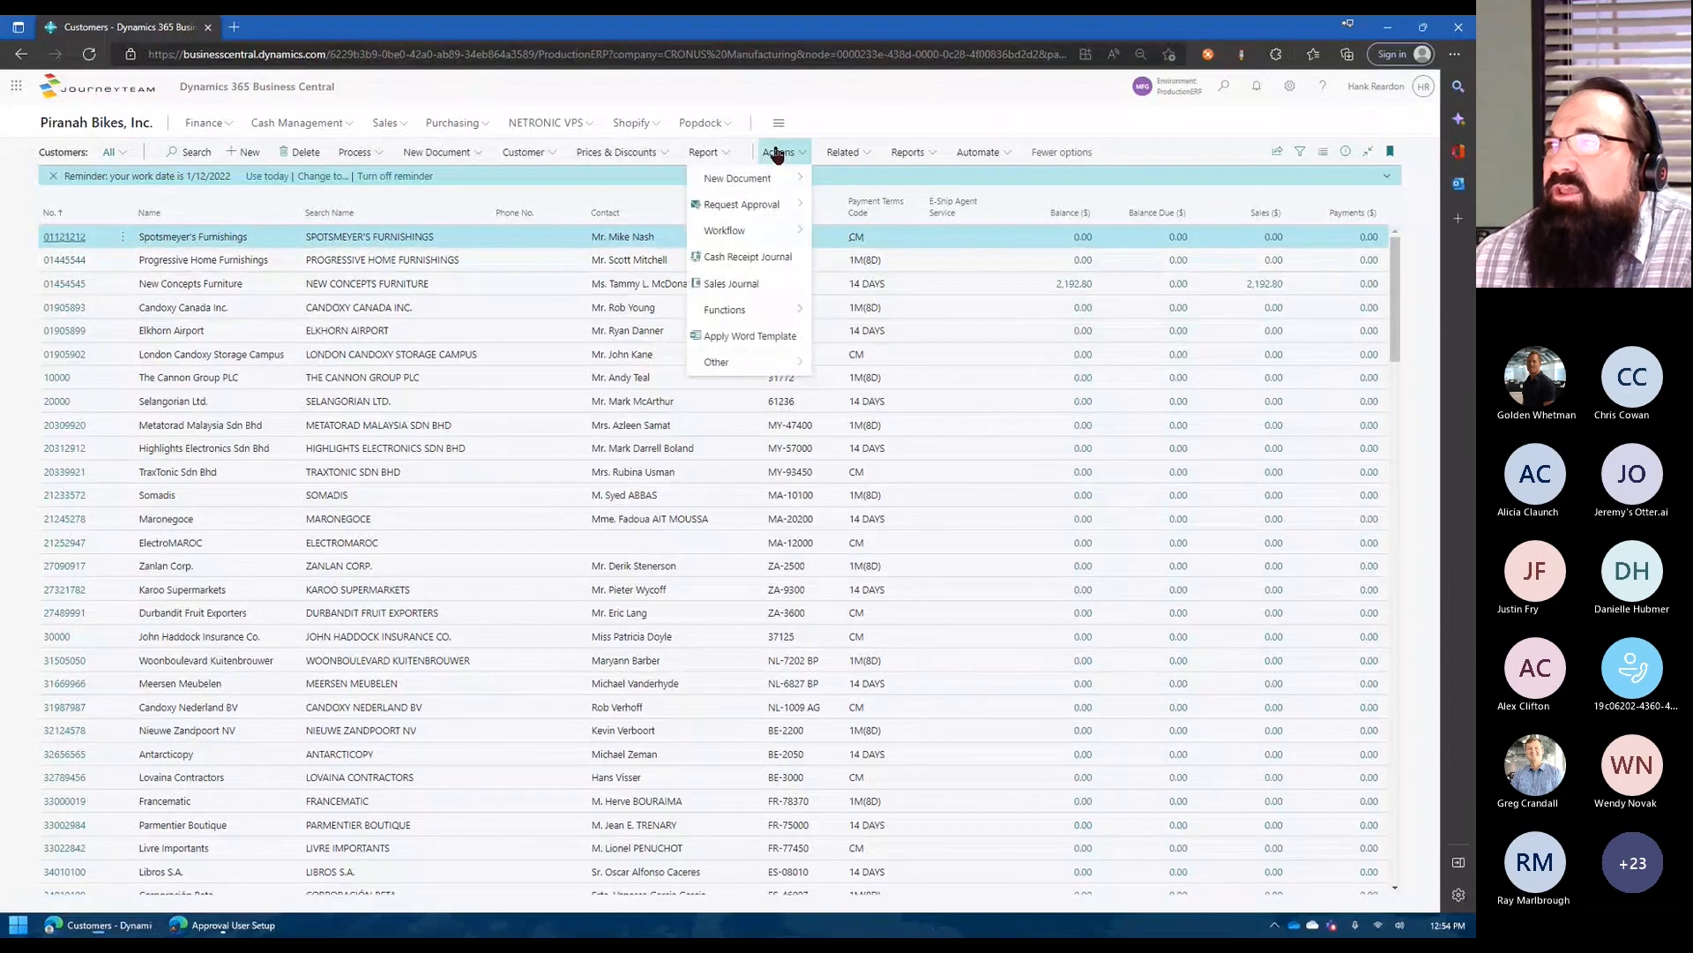
pyautogui.moveTo(759, 228)
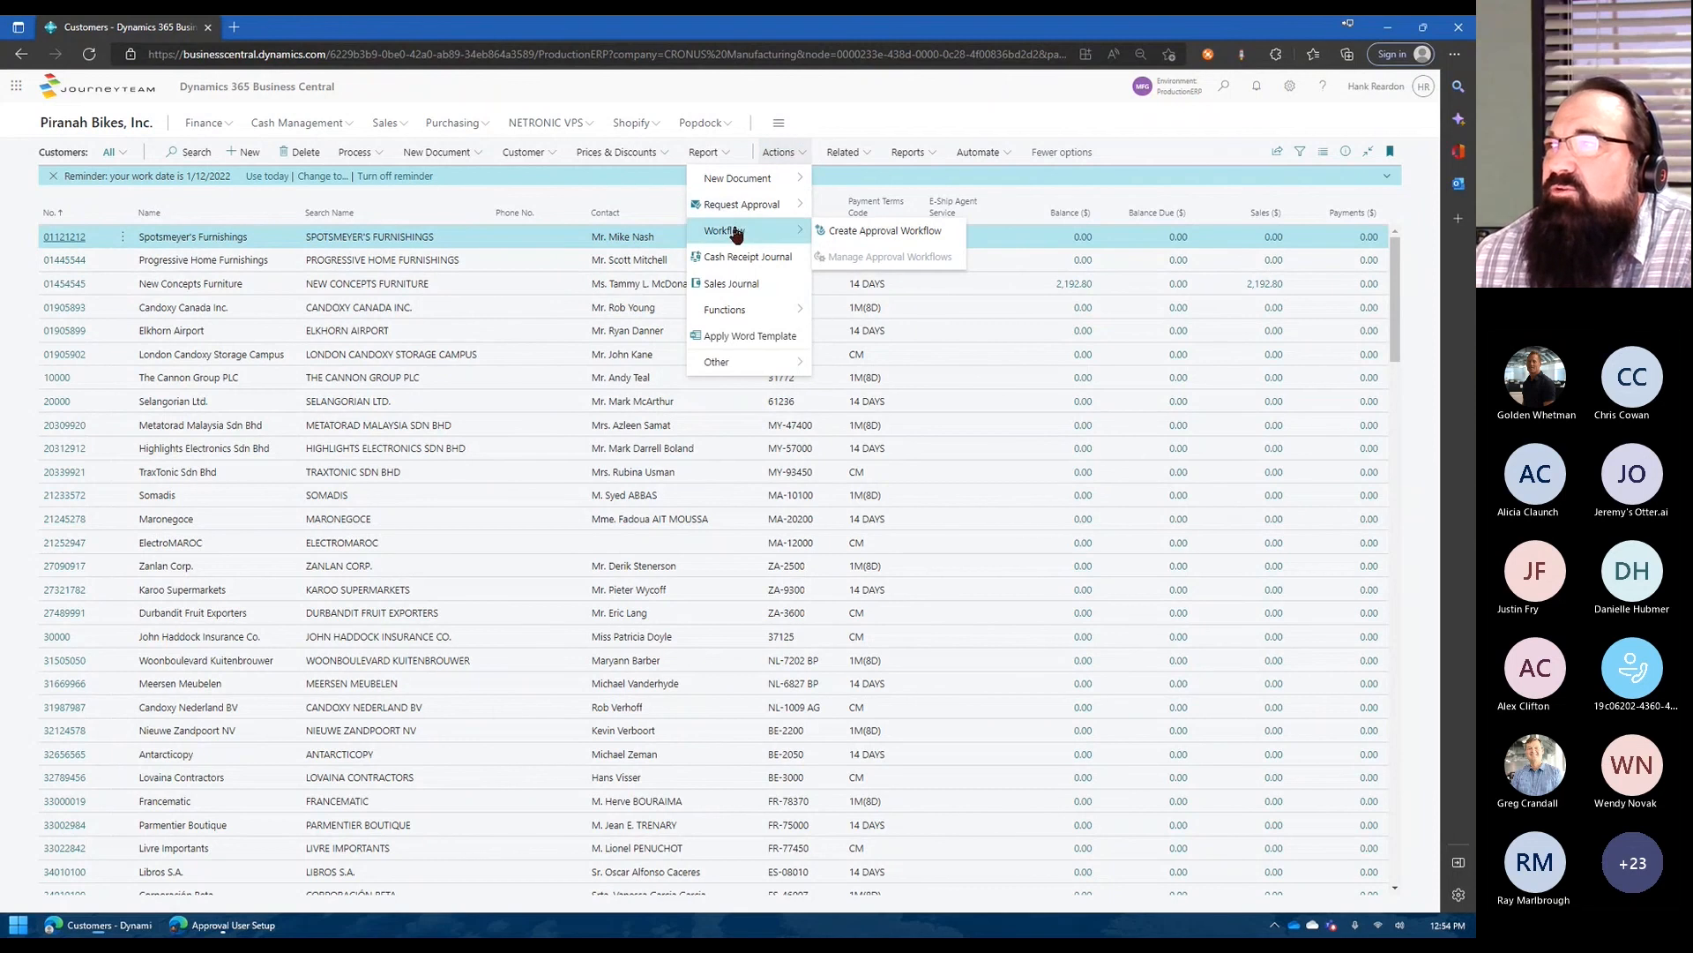
pyautogui.click(860, 232)
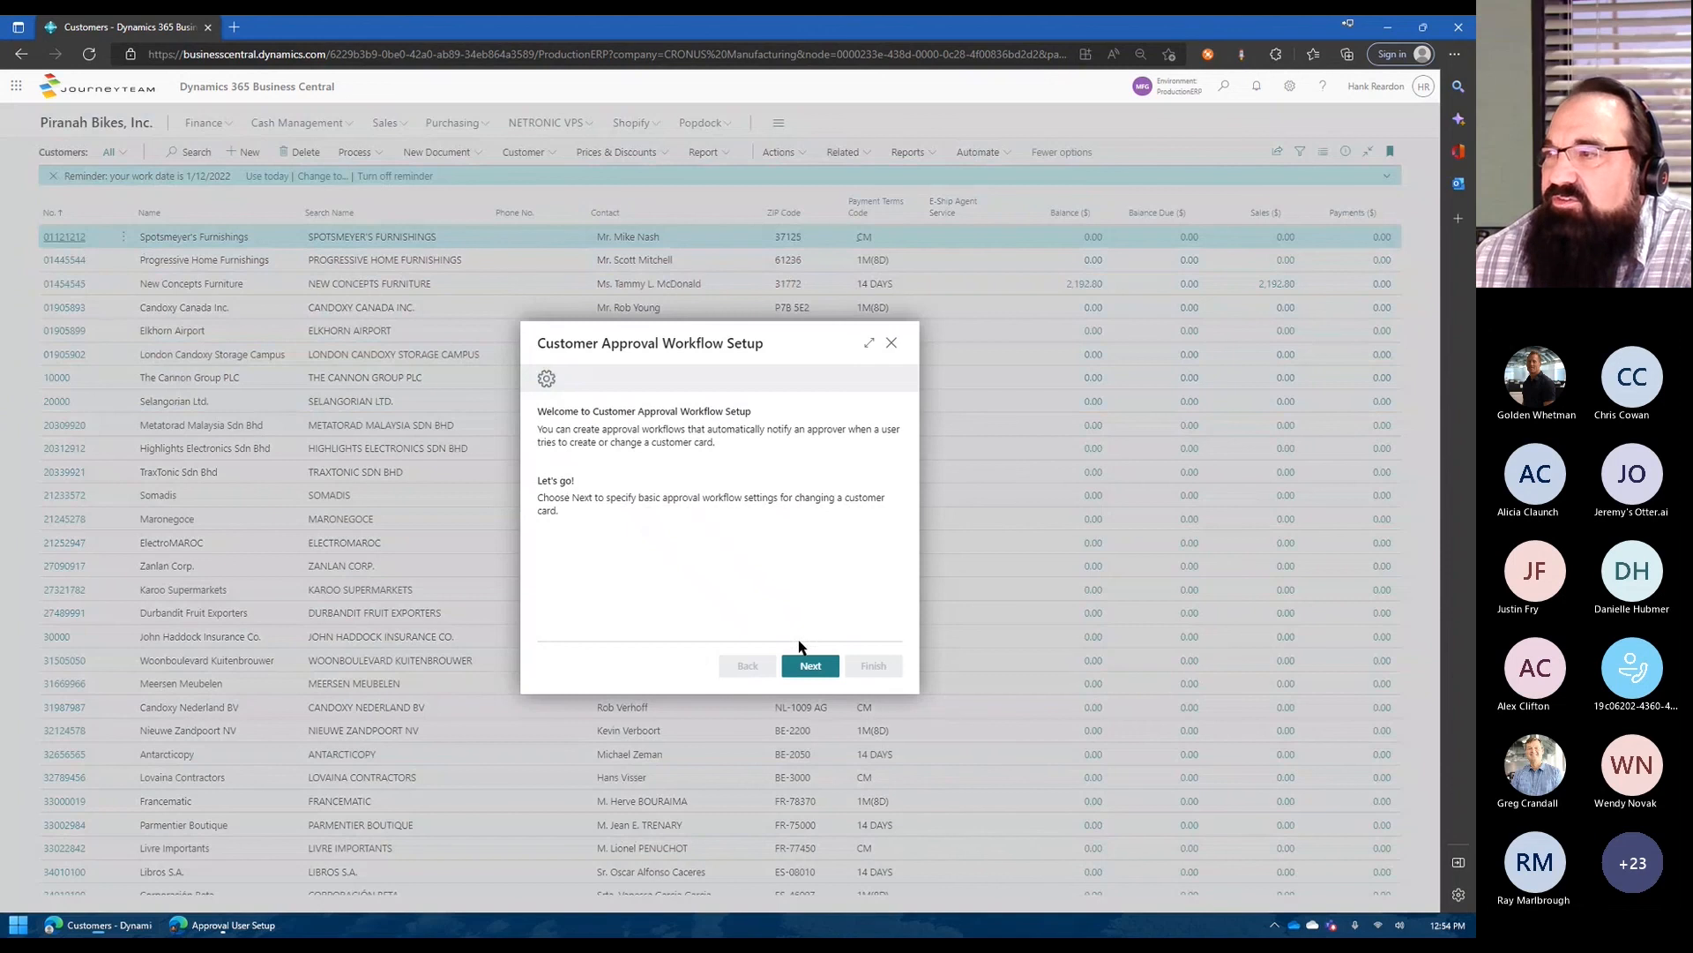
# Finish the customer approval workflow setup with the second listed user as approver, keeping the start condition where the user sends approval requests manually.
pyautogui.click(810, 666)
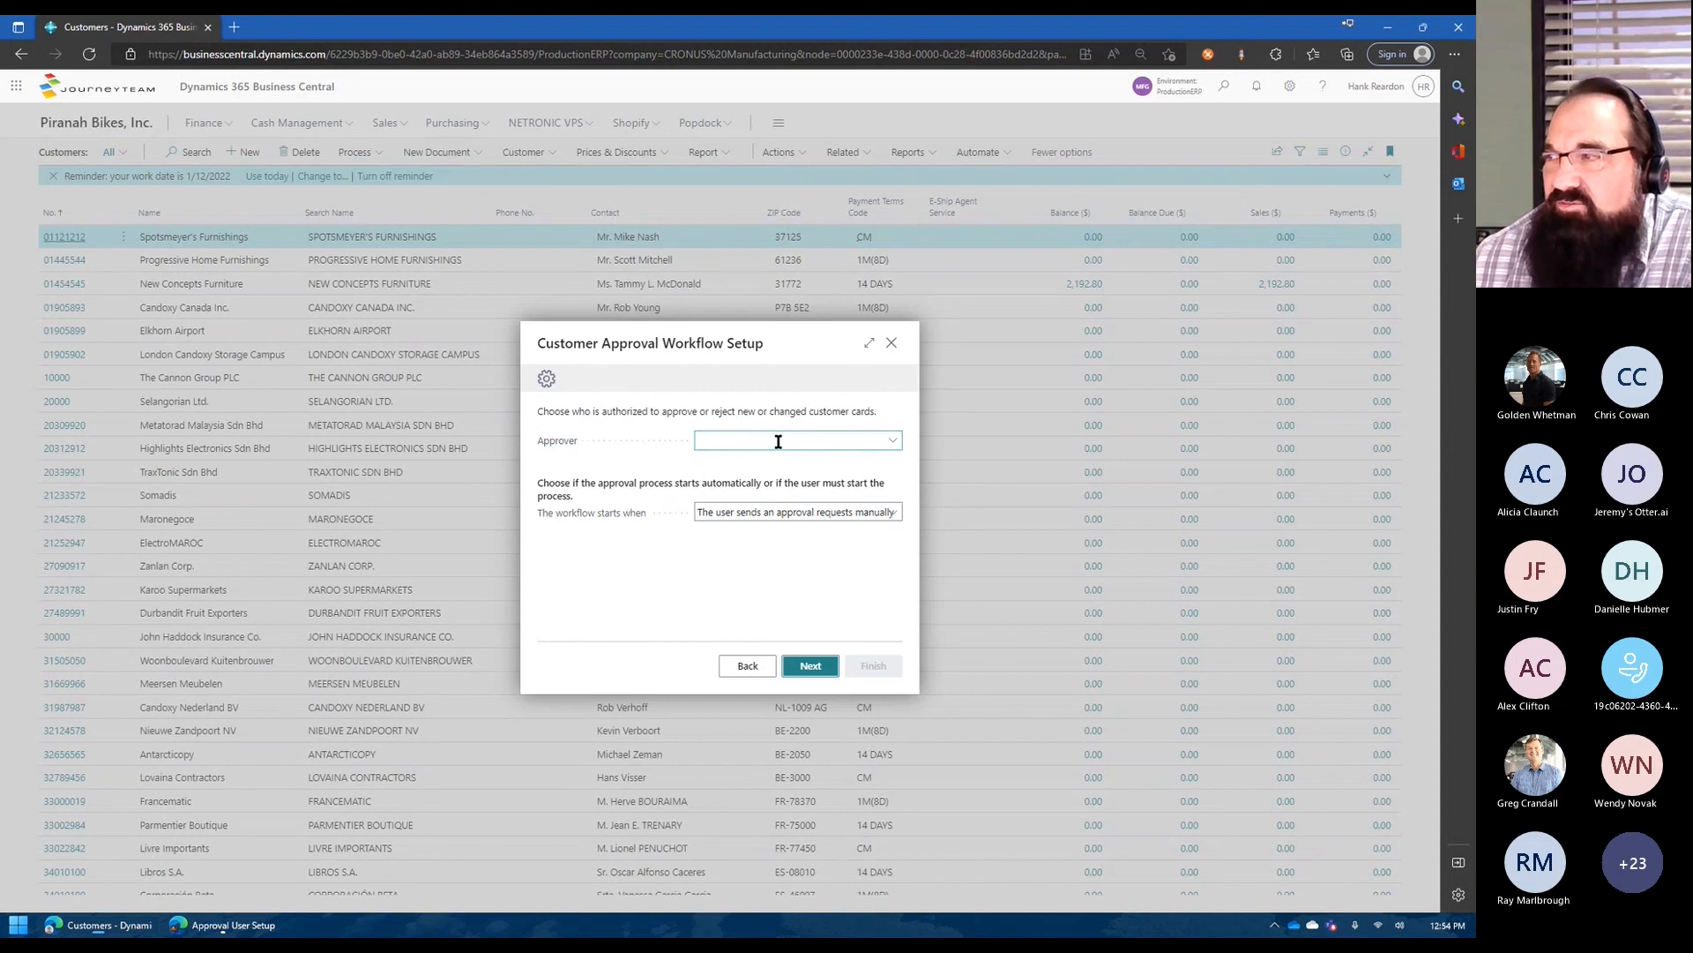
pyautogui.click(893, 445)
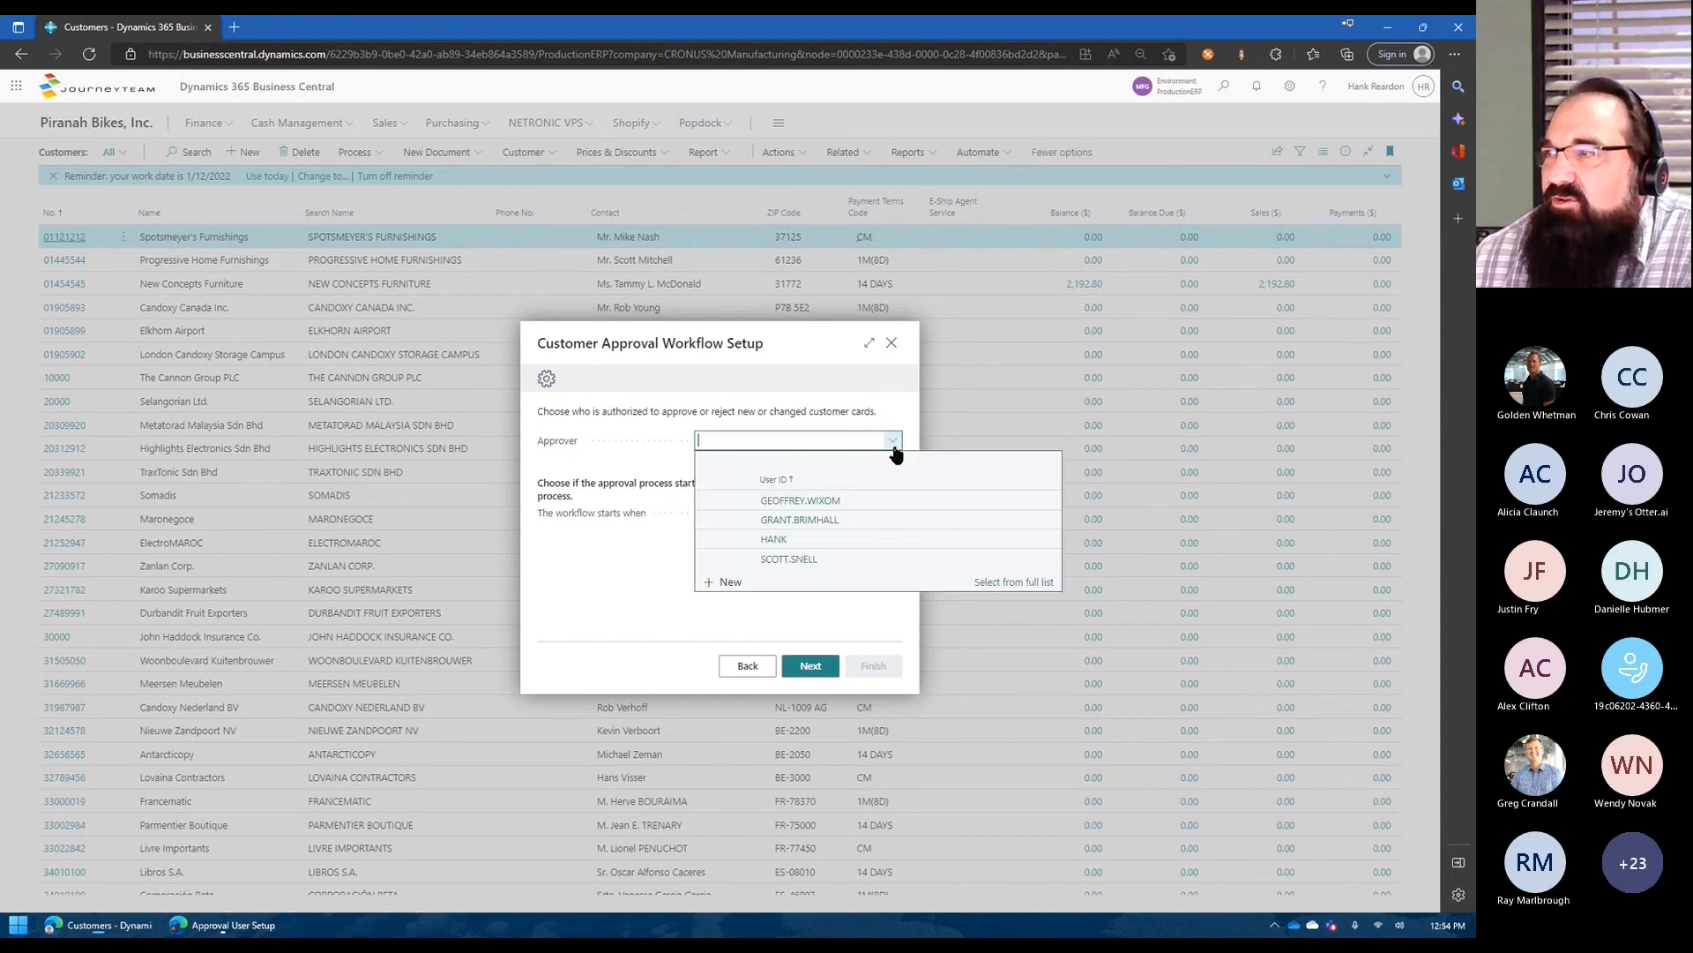
pyautogui.click(855, 523)
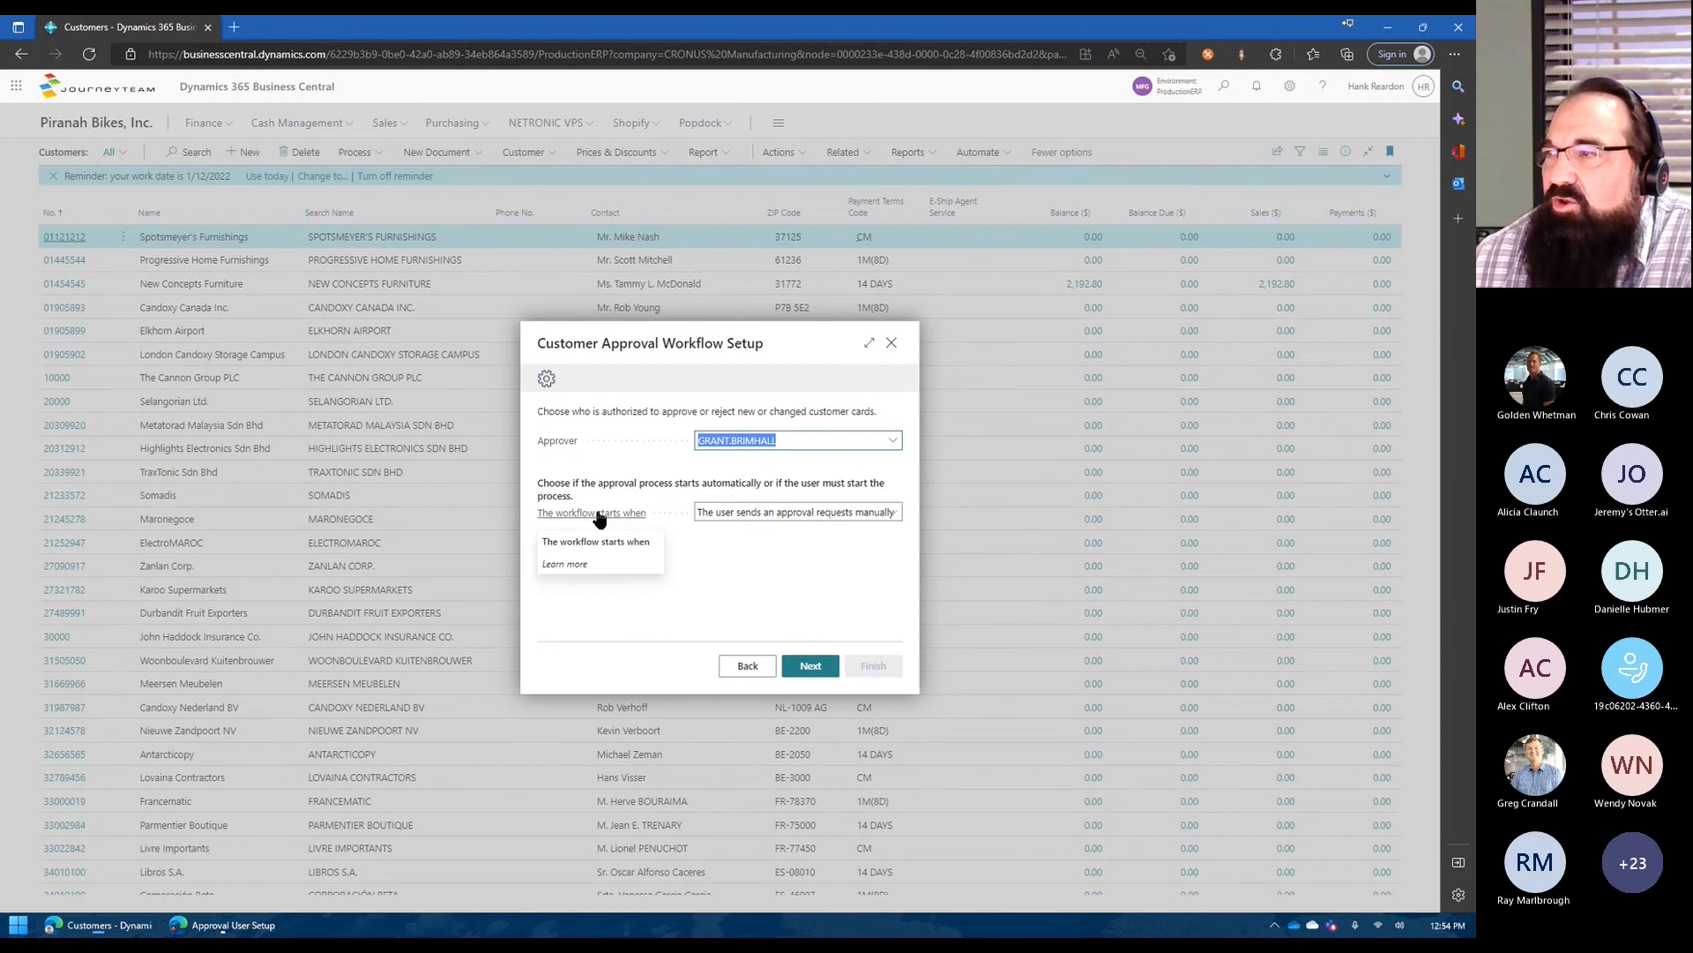
pyautogui.click(894, 513)
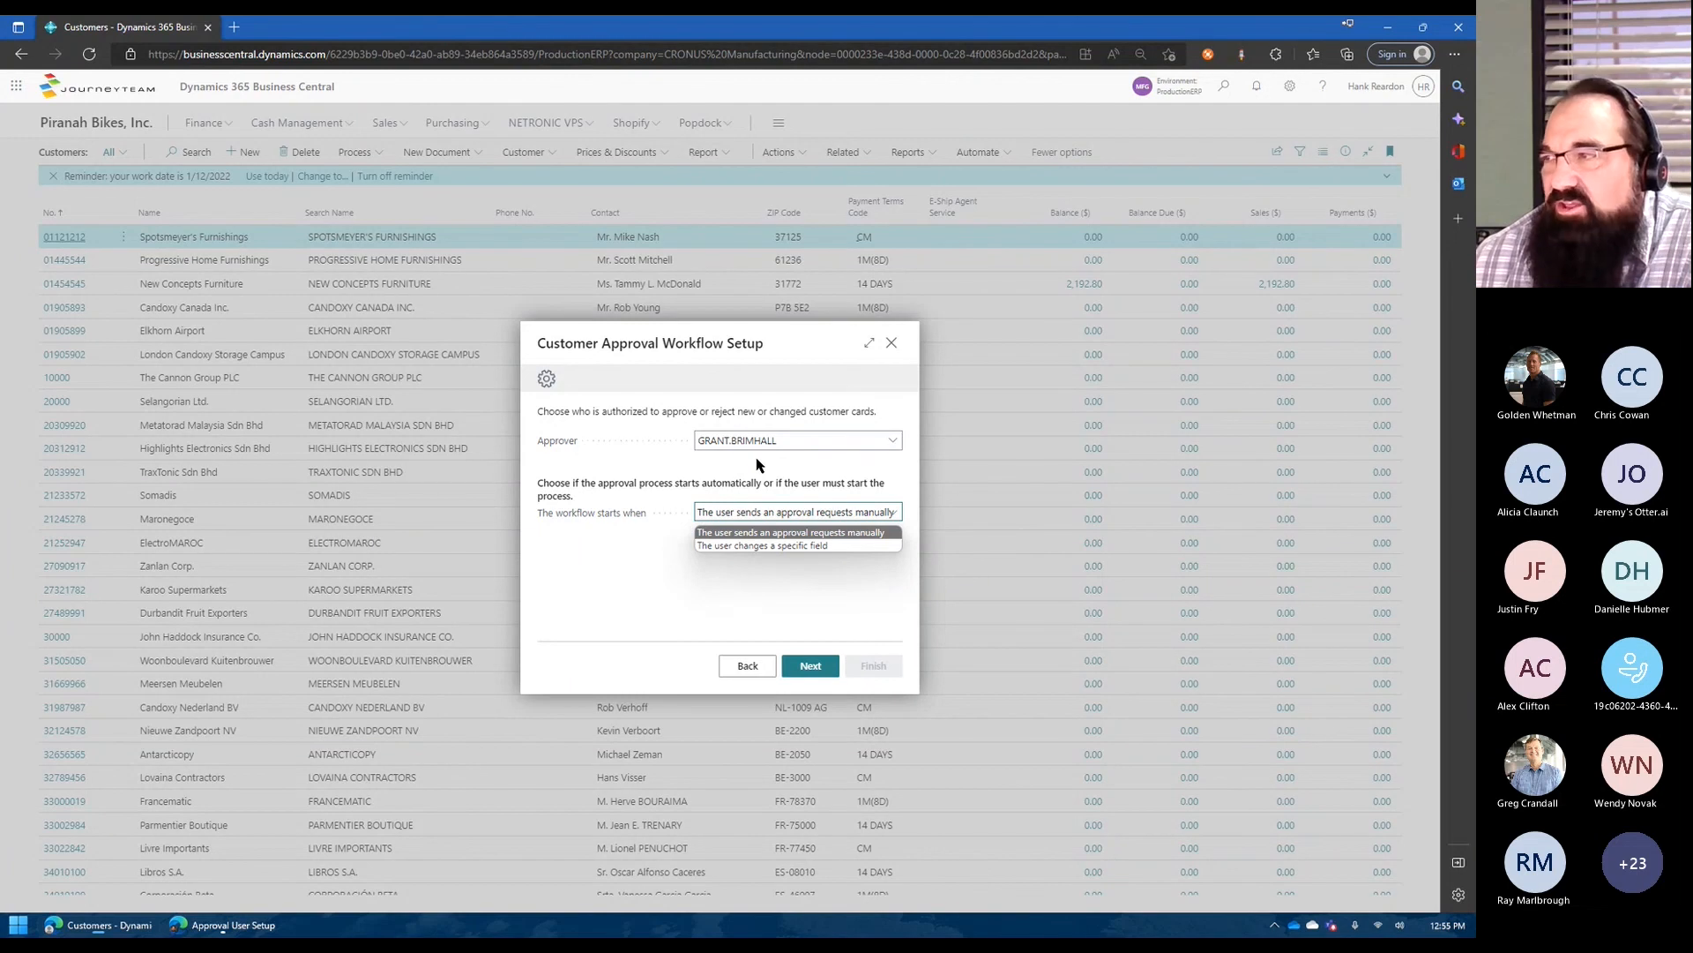
pyautogui.click(694, 593)
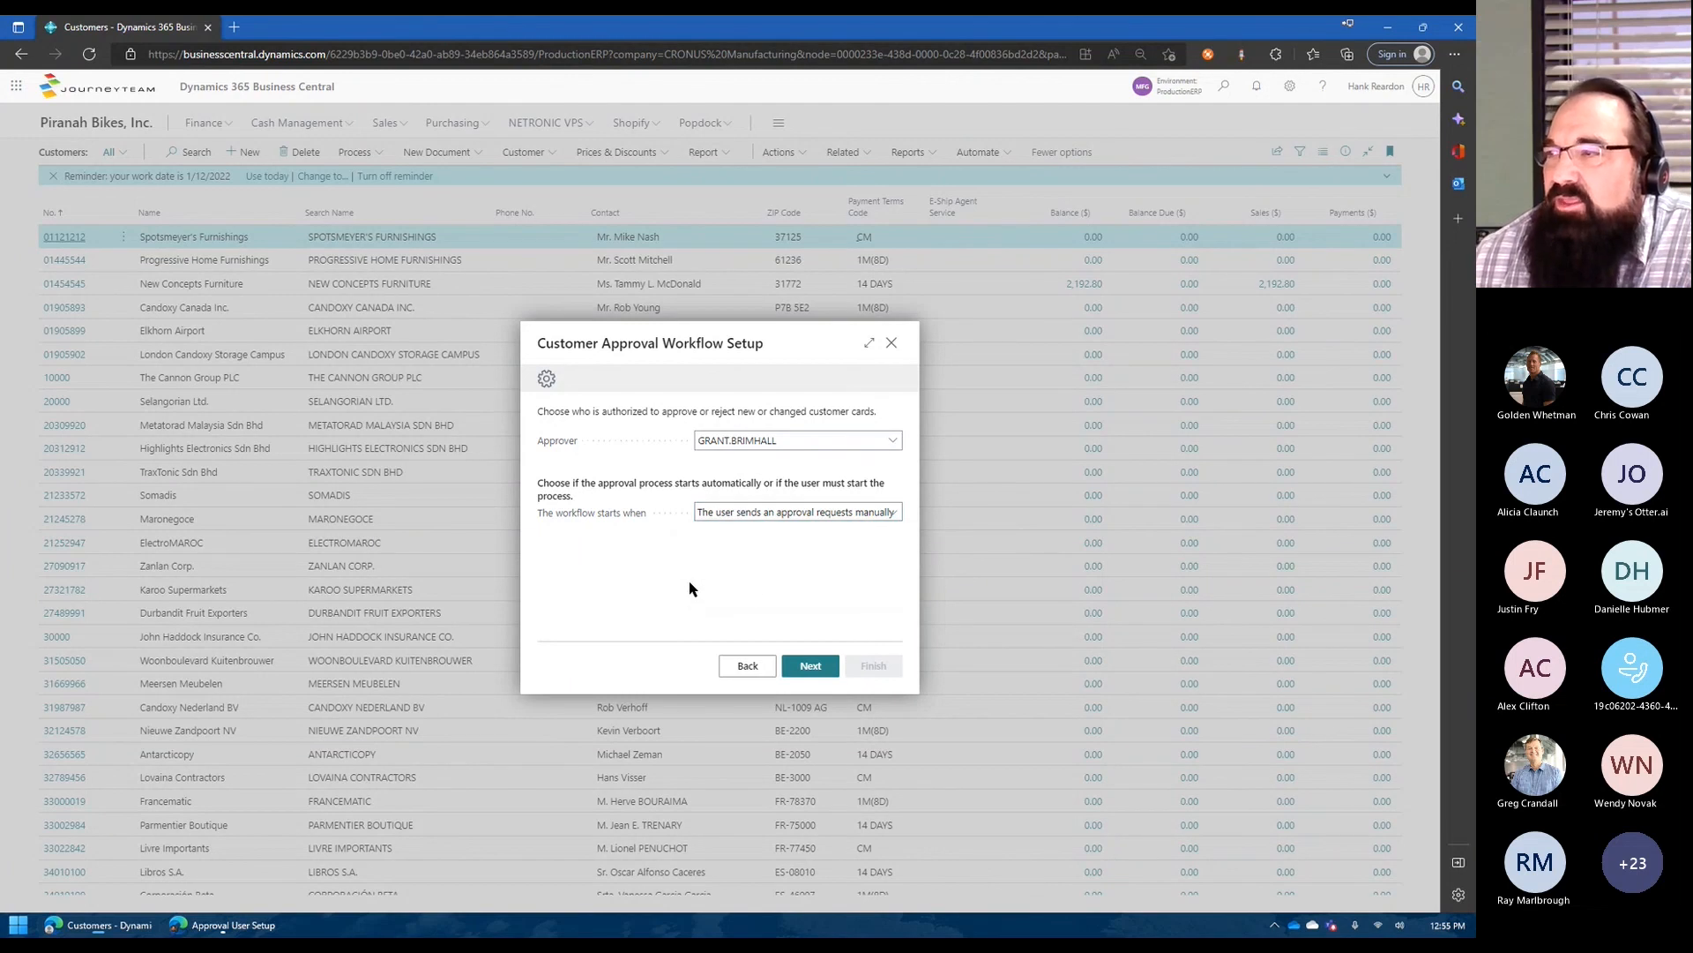
pyautogui.click(808, 668)
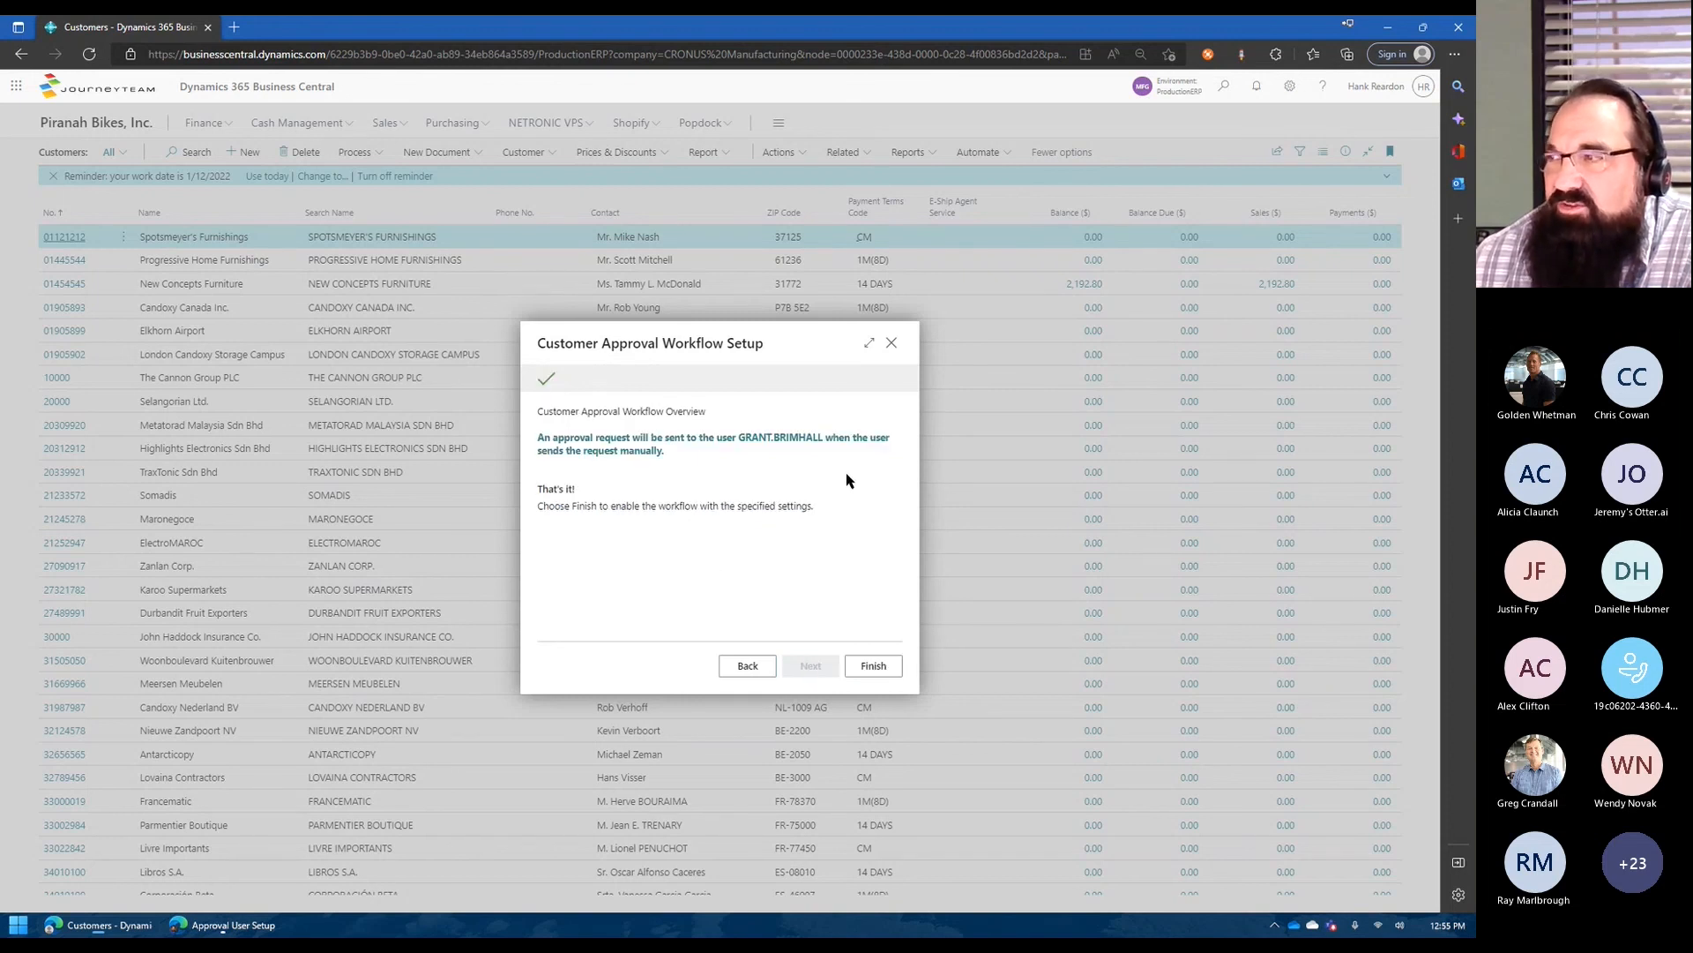
pyautogui.click(871, 666)
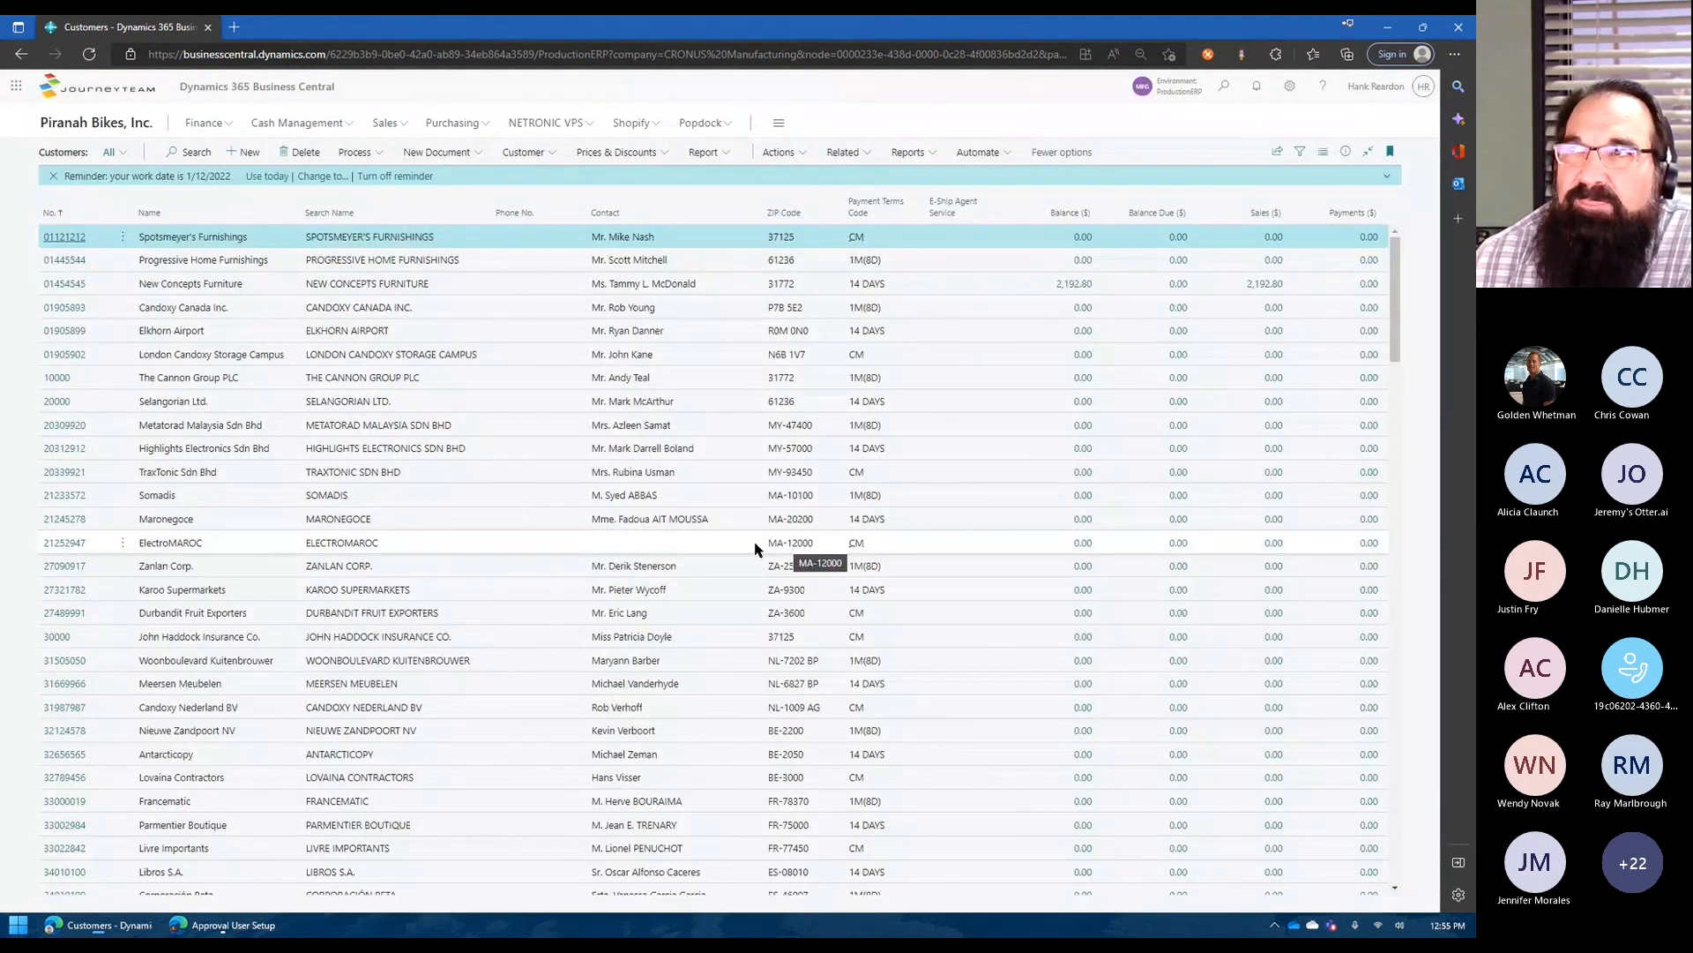
# Open the vendor list, check which approval request actions are available for vendors, and return to the home page.
pyautogui.click(92, 124)
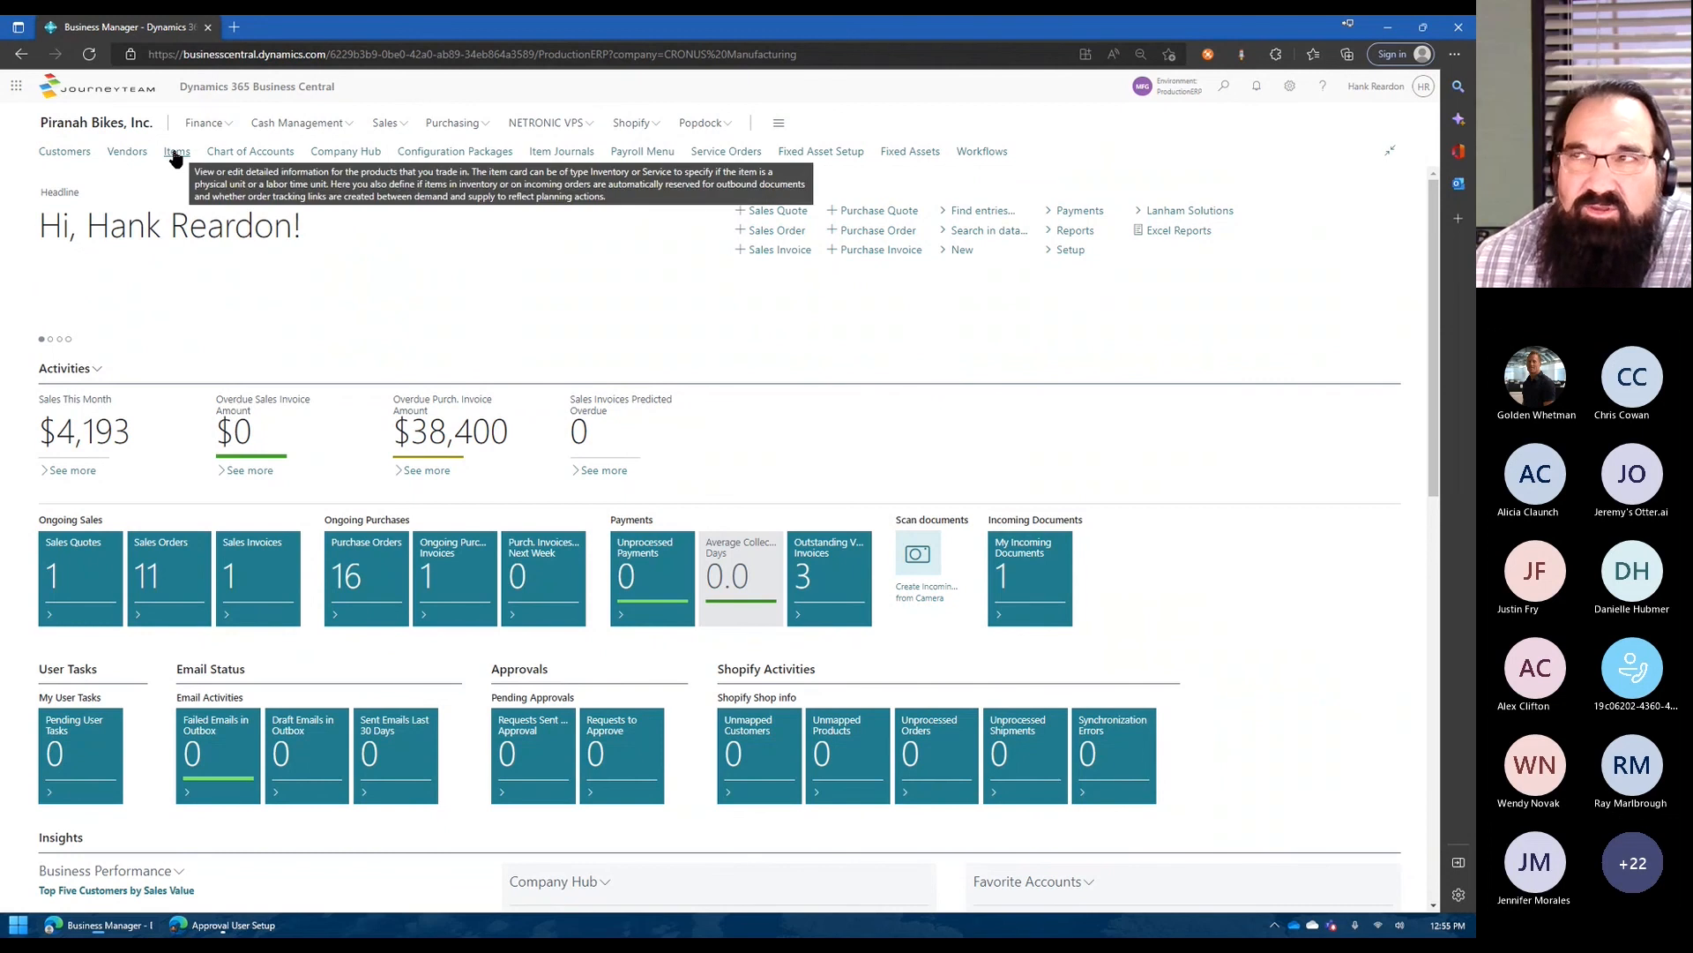
pyautogui.click(125, 155)
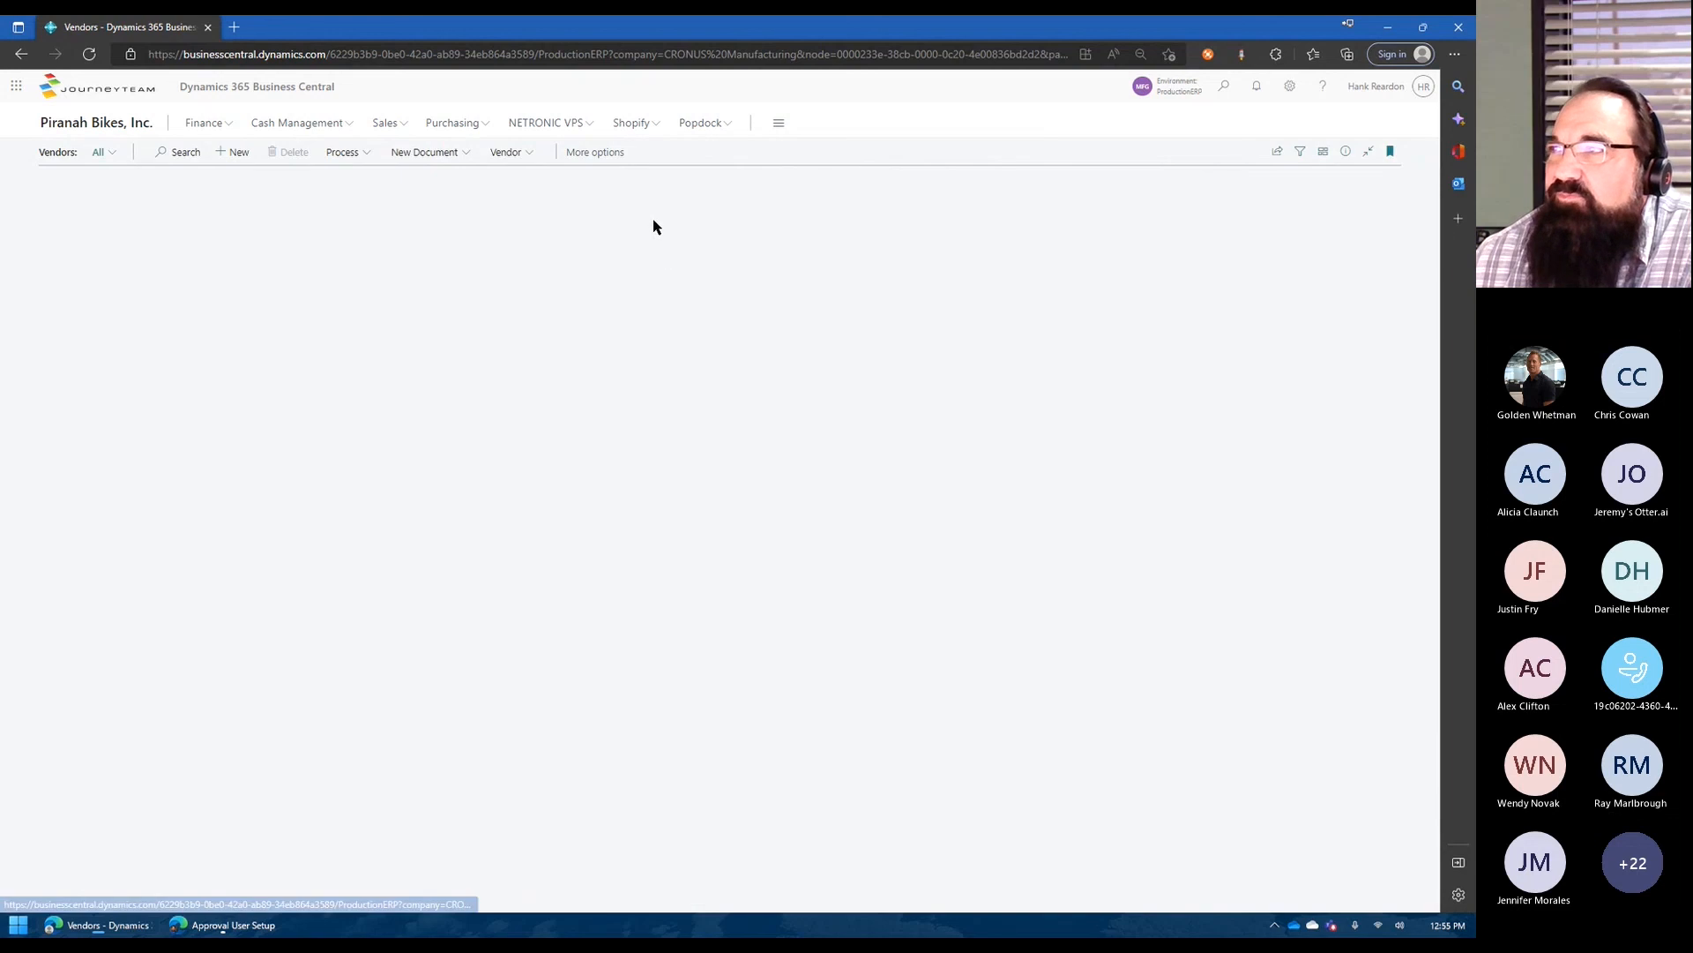
pyautogui.click(589, 154)
pyautogui.click(586, 154)
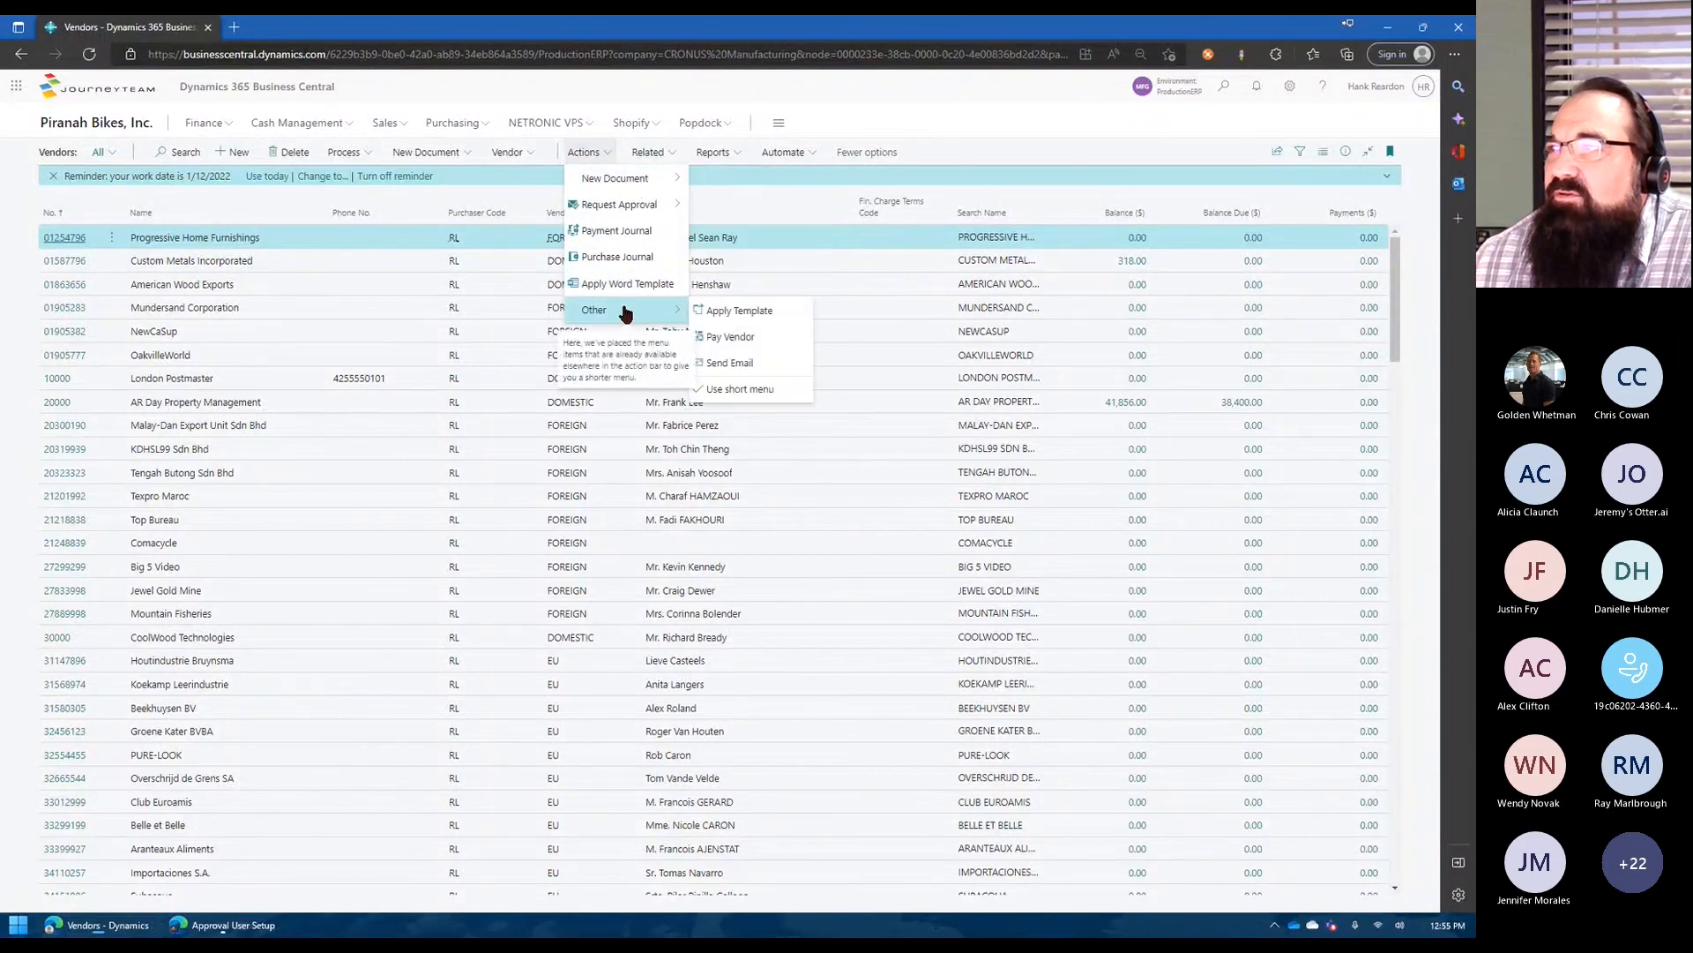
pyautogui.click(645, 155)
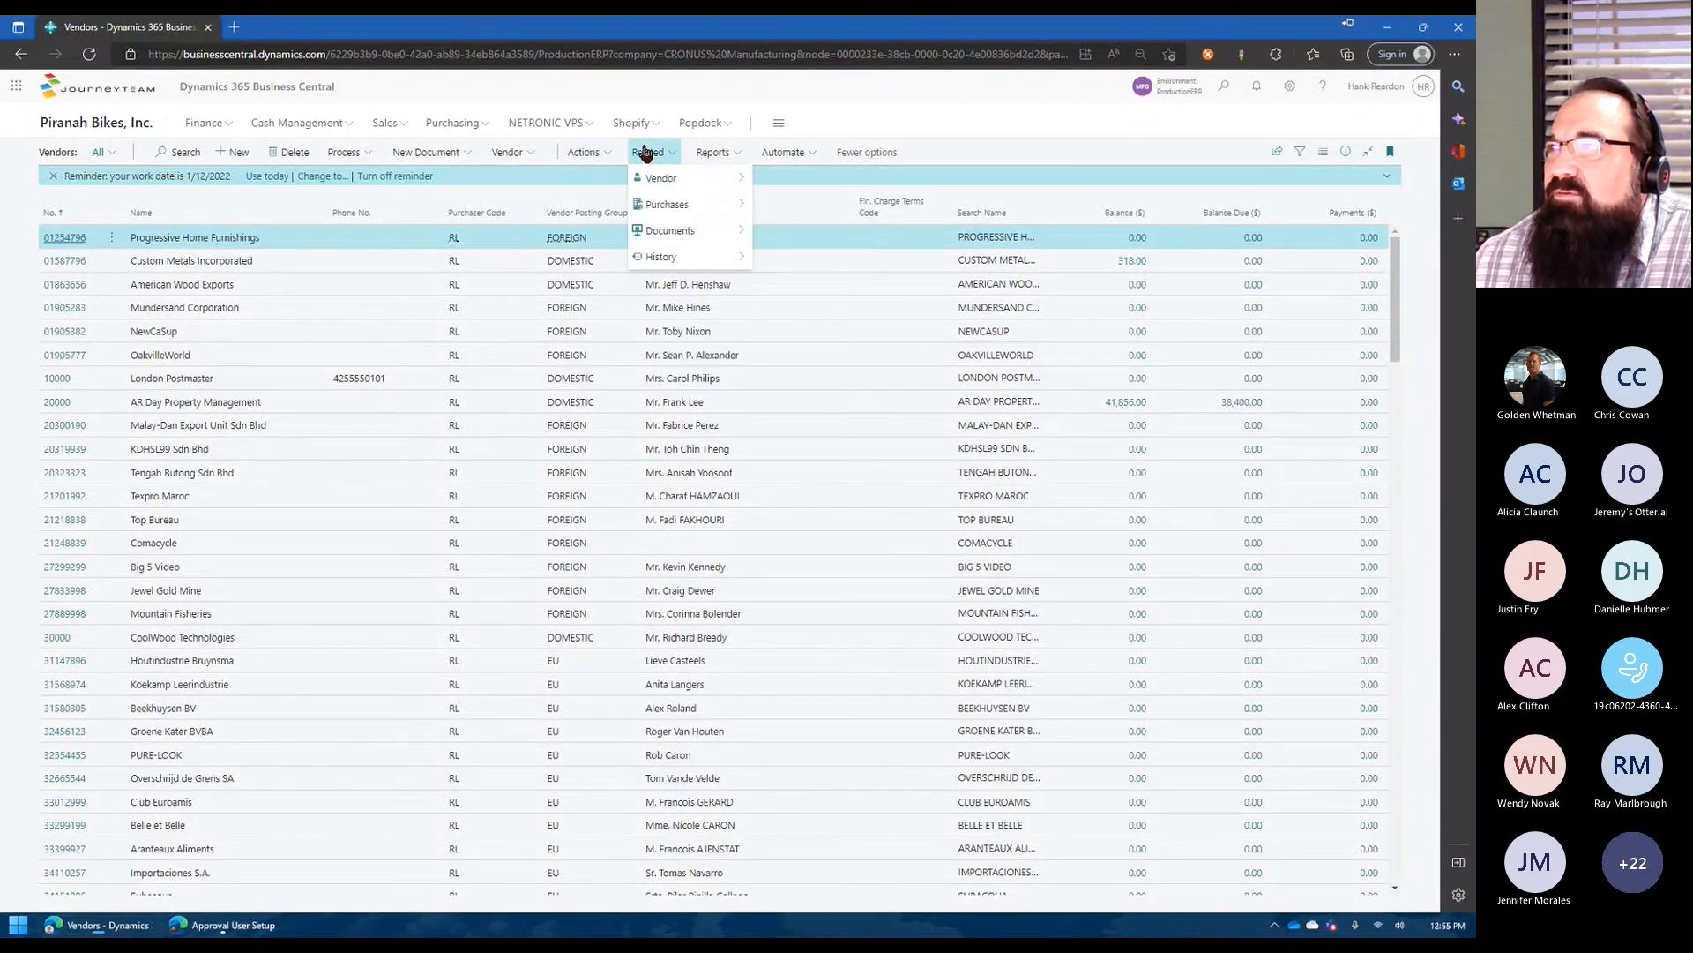
pyautogui.click(584, 154)
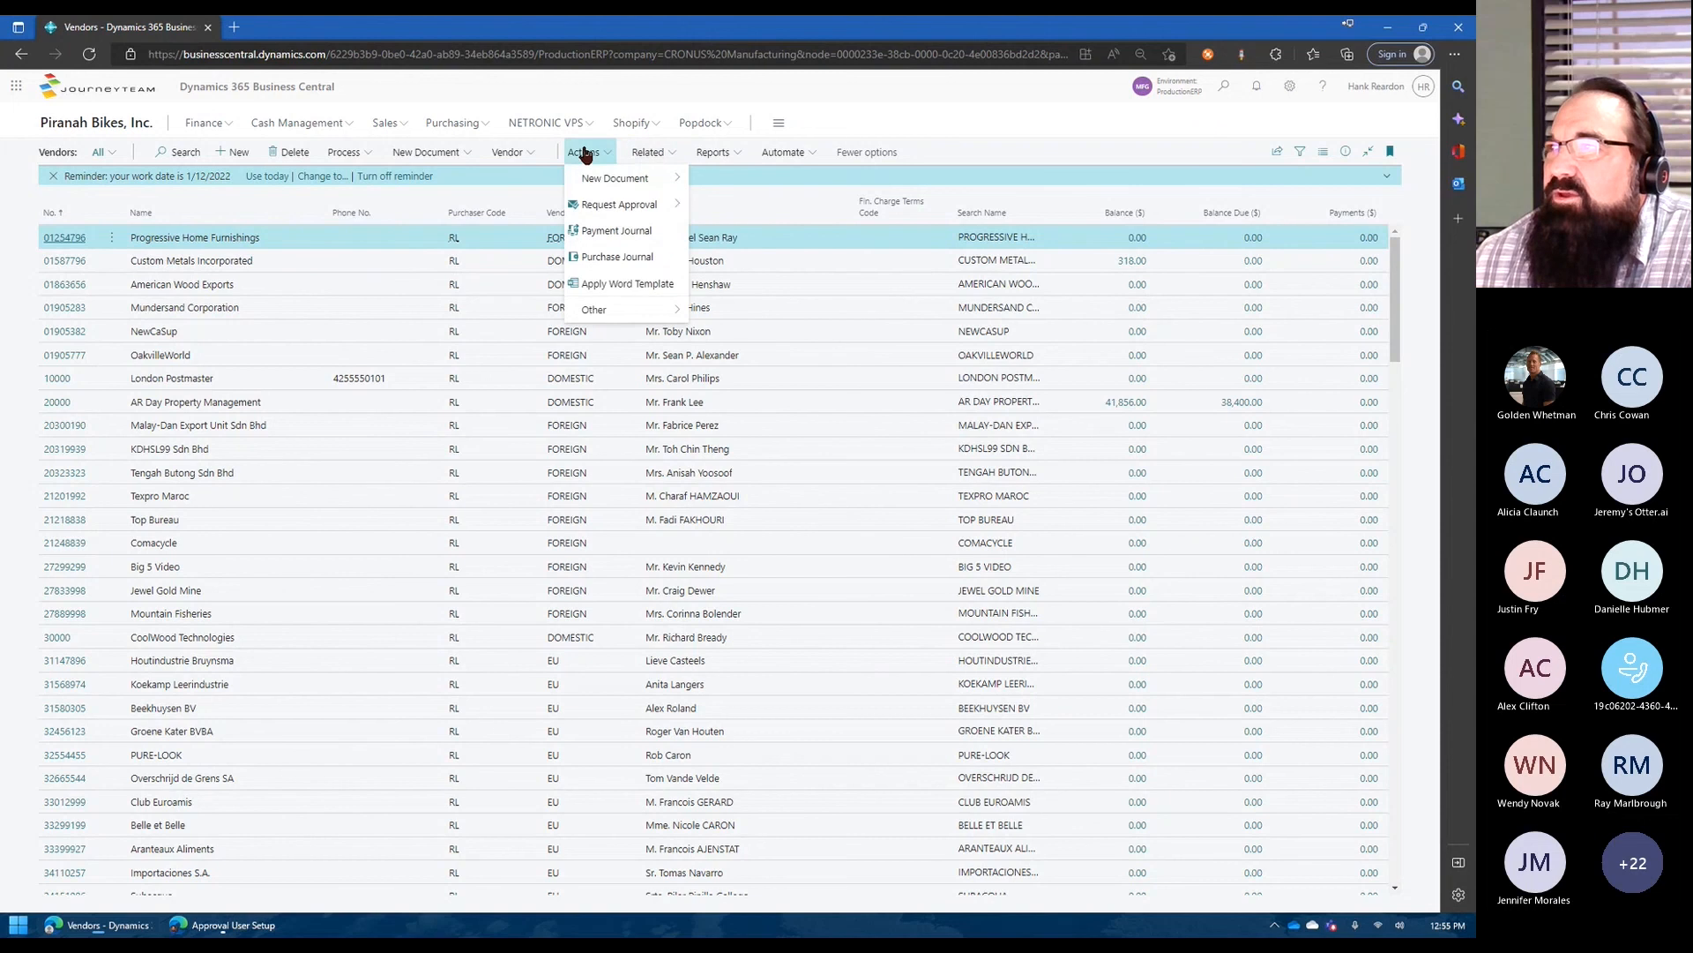
pyautogui.moveTo(599, 205)
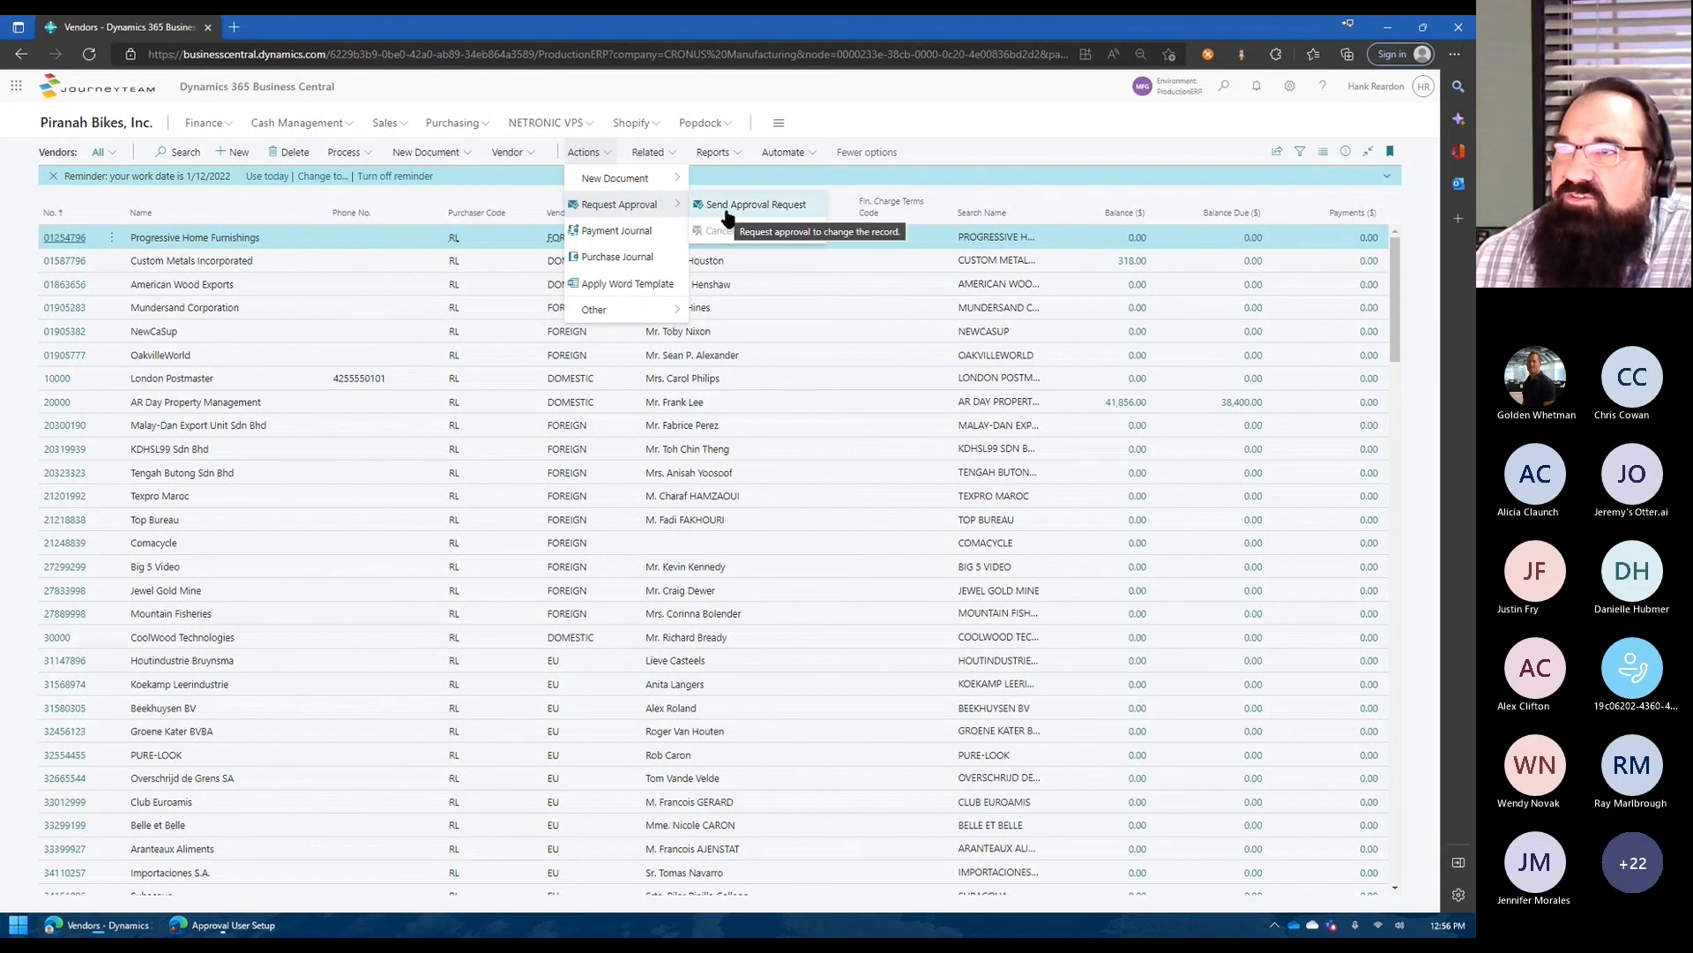
pyautogui.click(109, 131)
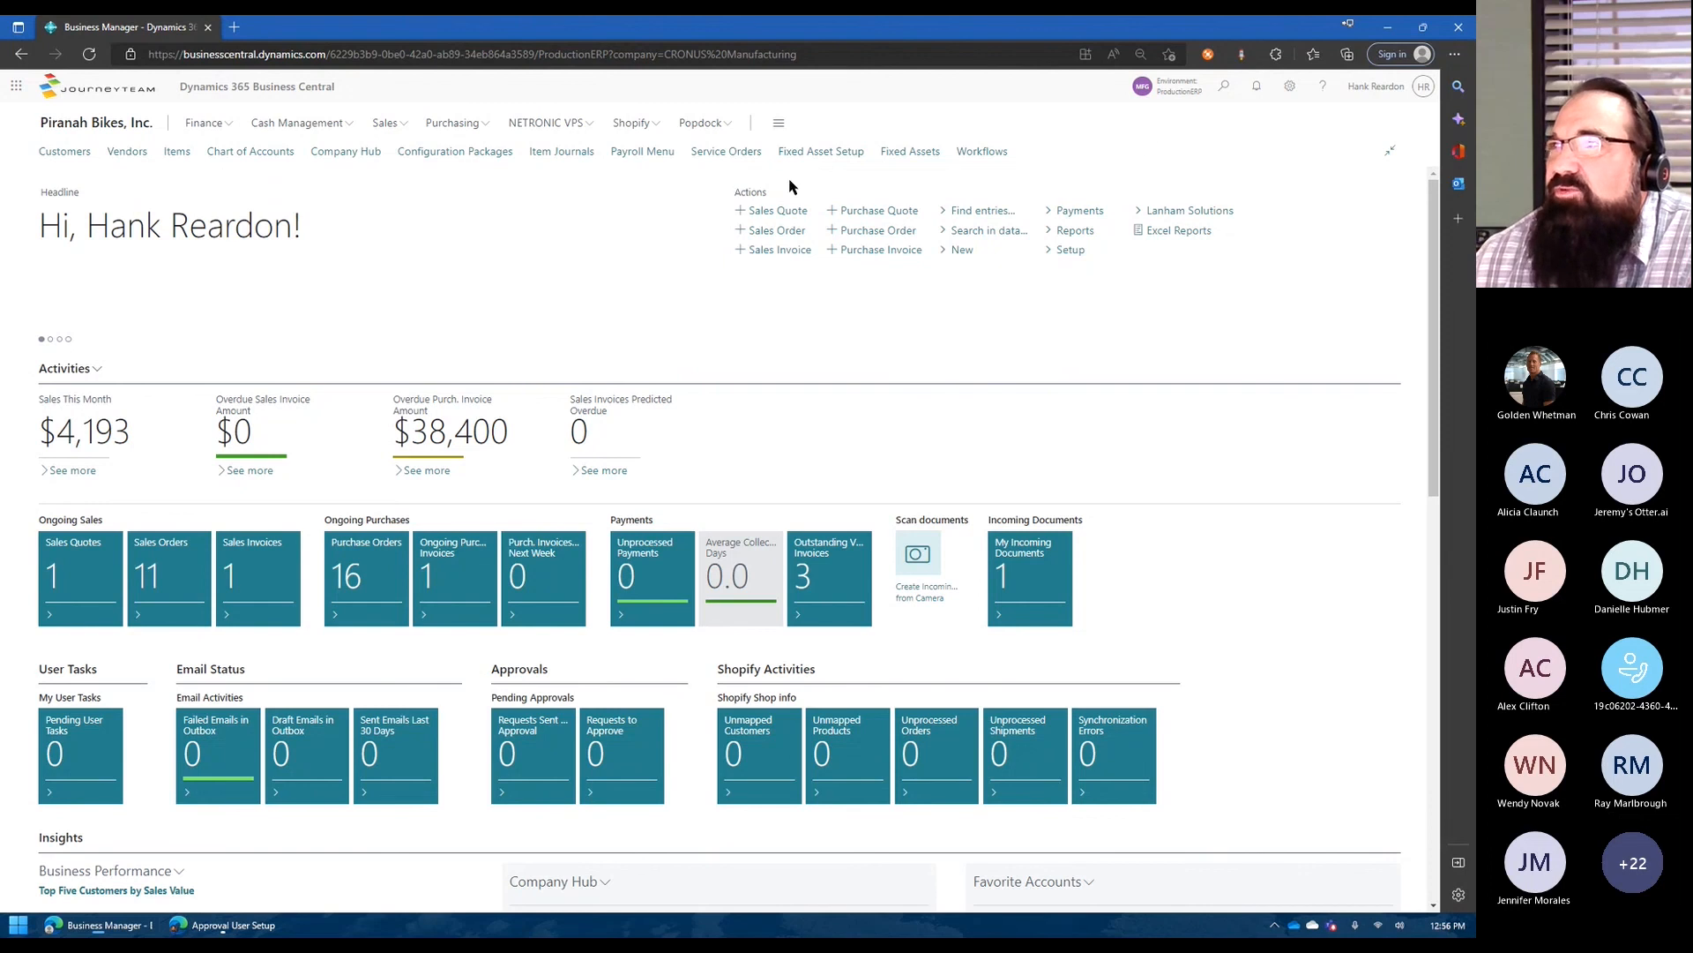
# In the other Business Central window, open the workflows list and create a workflow from the Item Approval Workflow template.
pyautogui.click(227, 926)
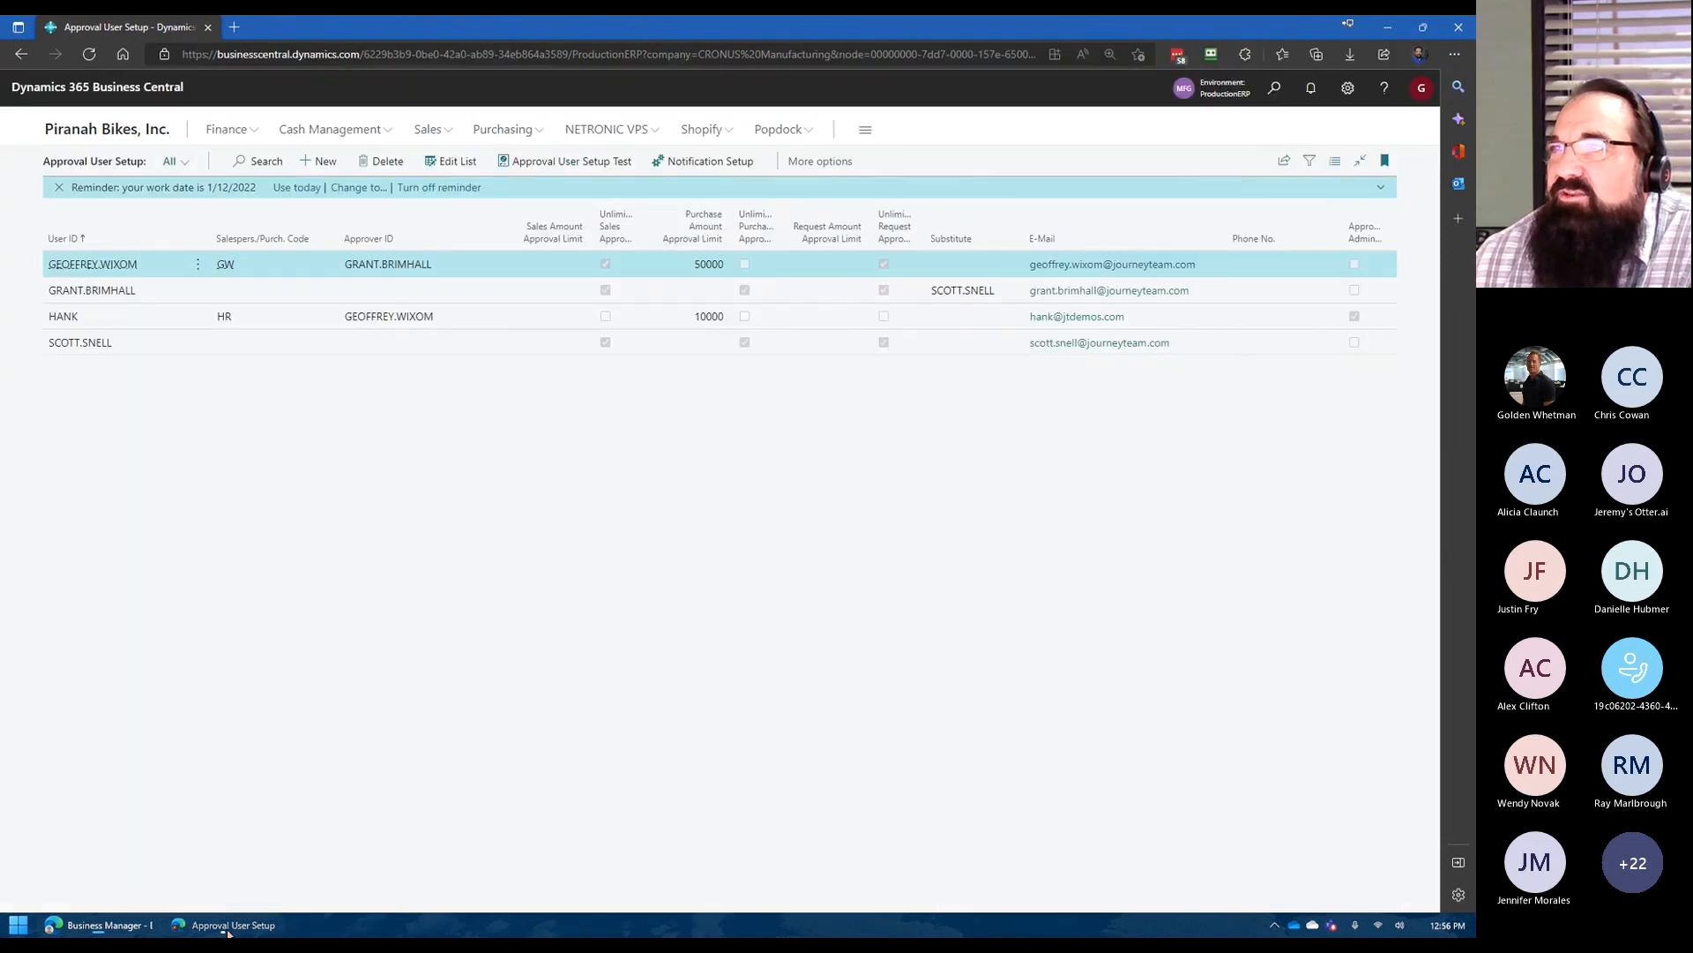
pyautogui.click(108, 133)
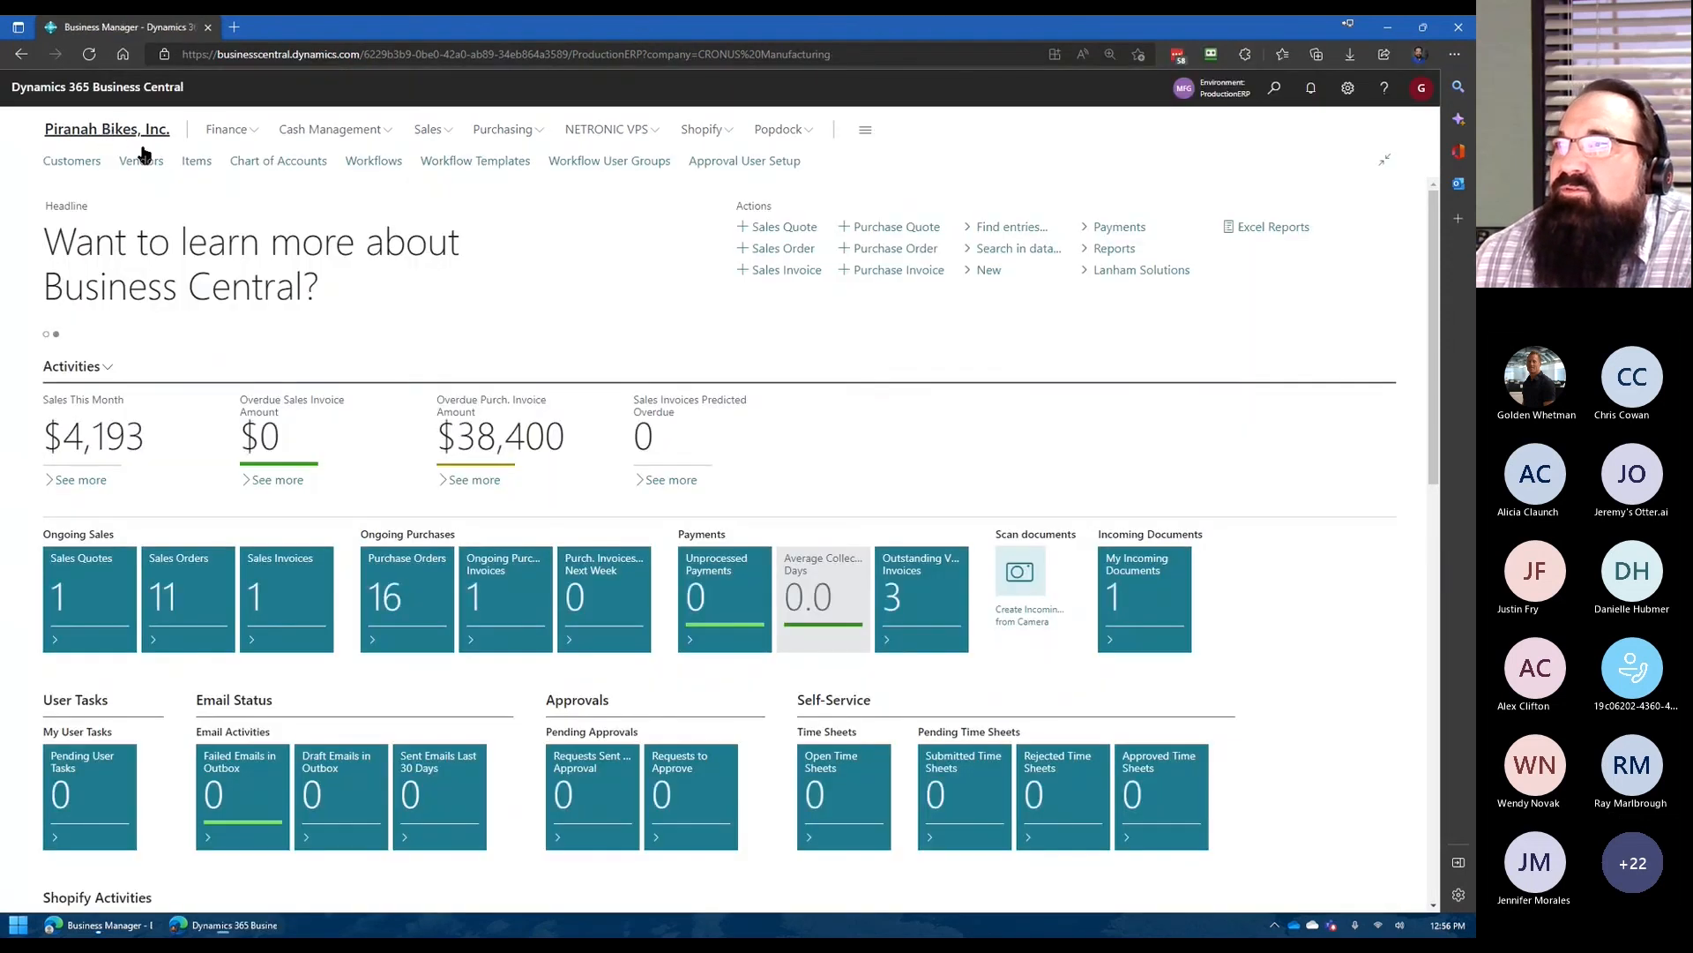
pyautogui.click(374, 164)
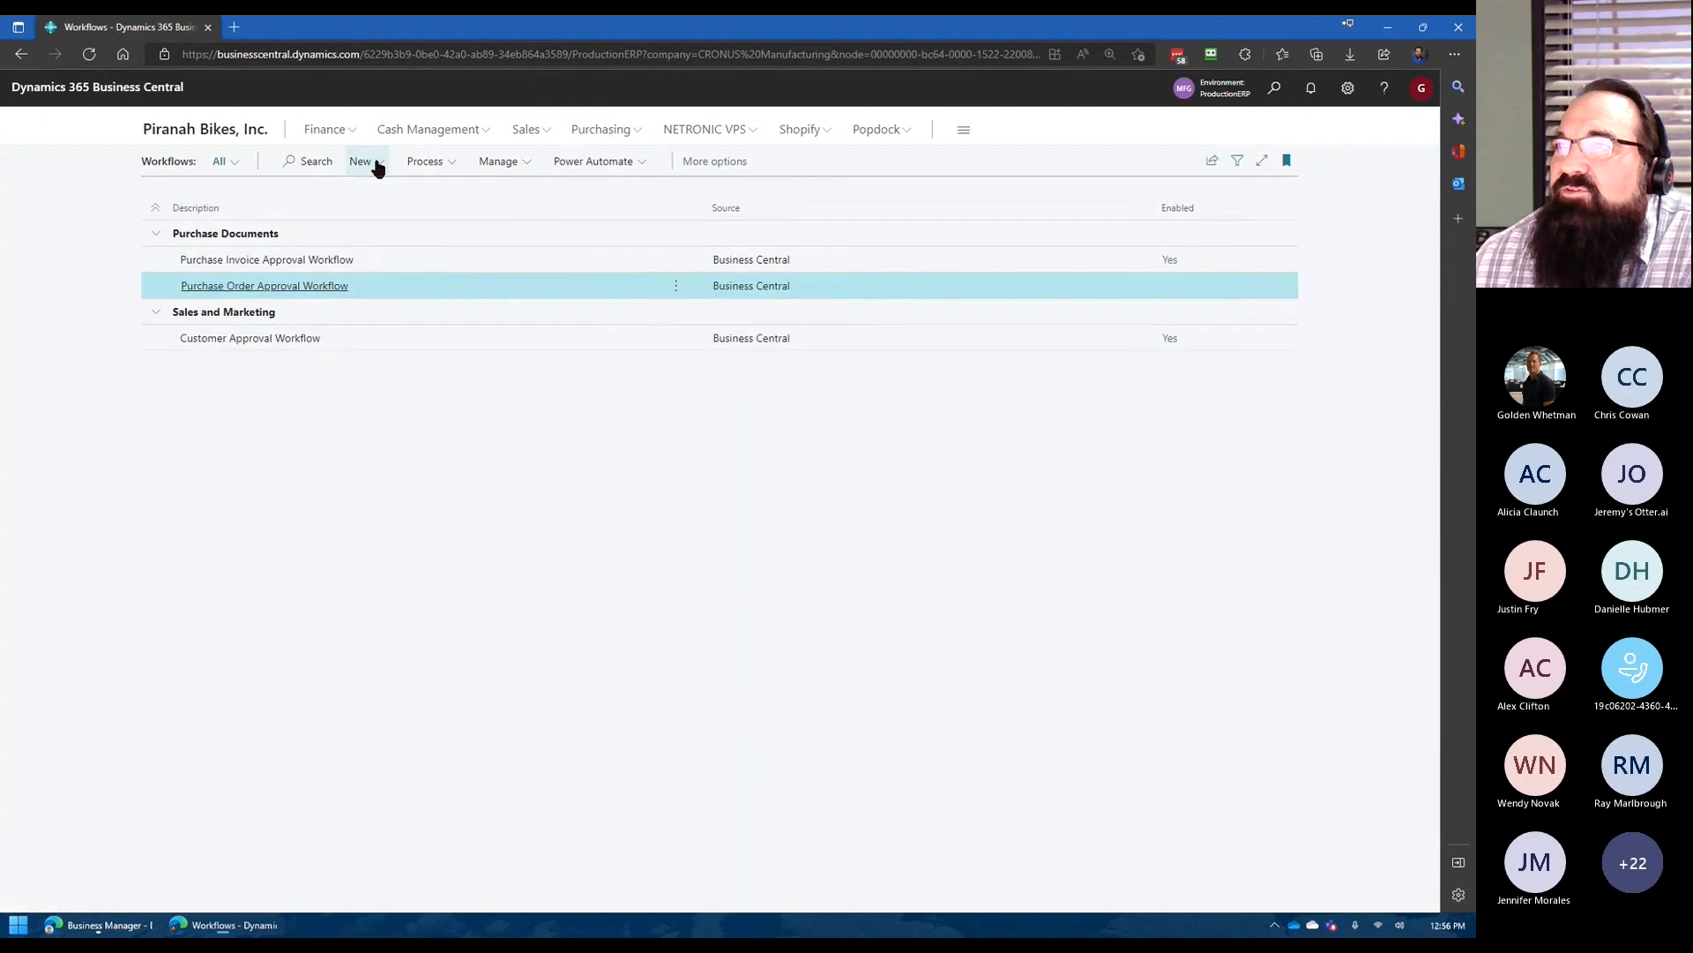
pyautogui.click(362, 164)
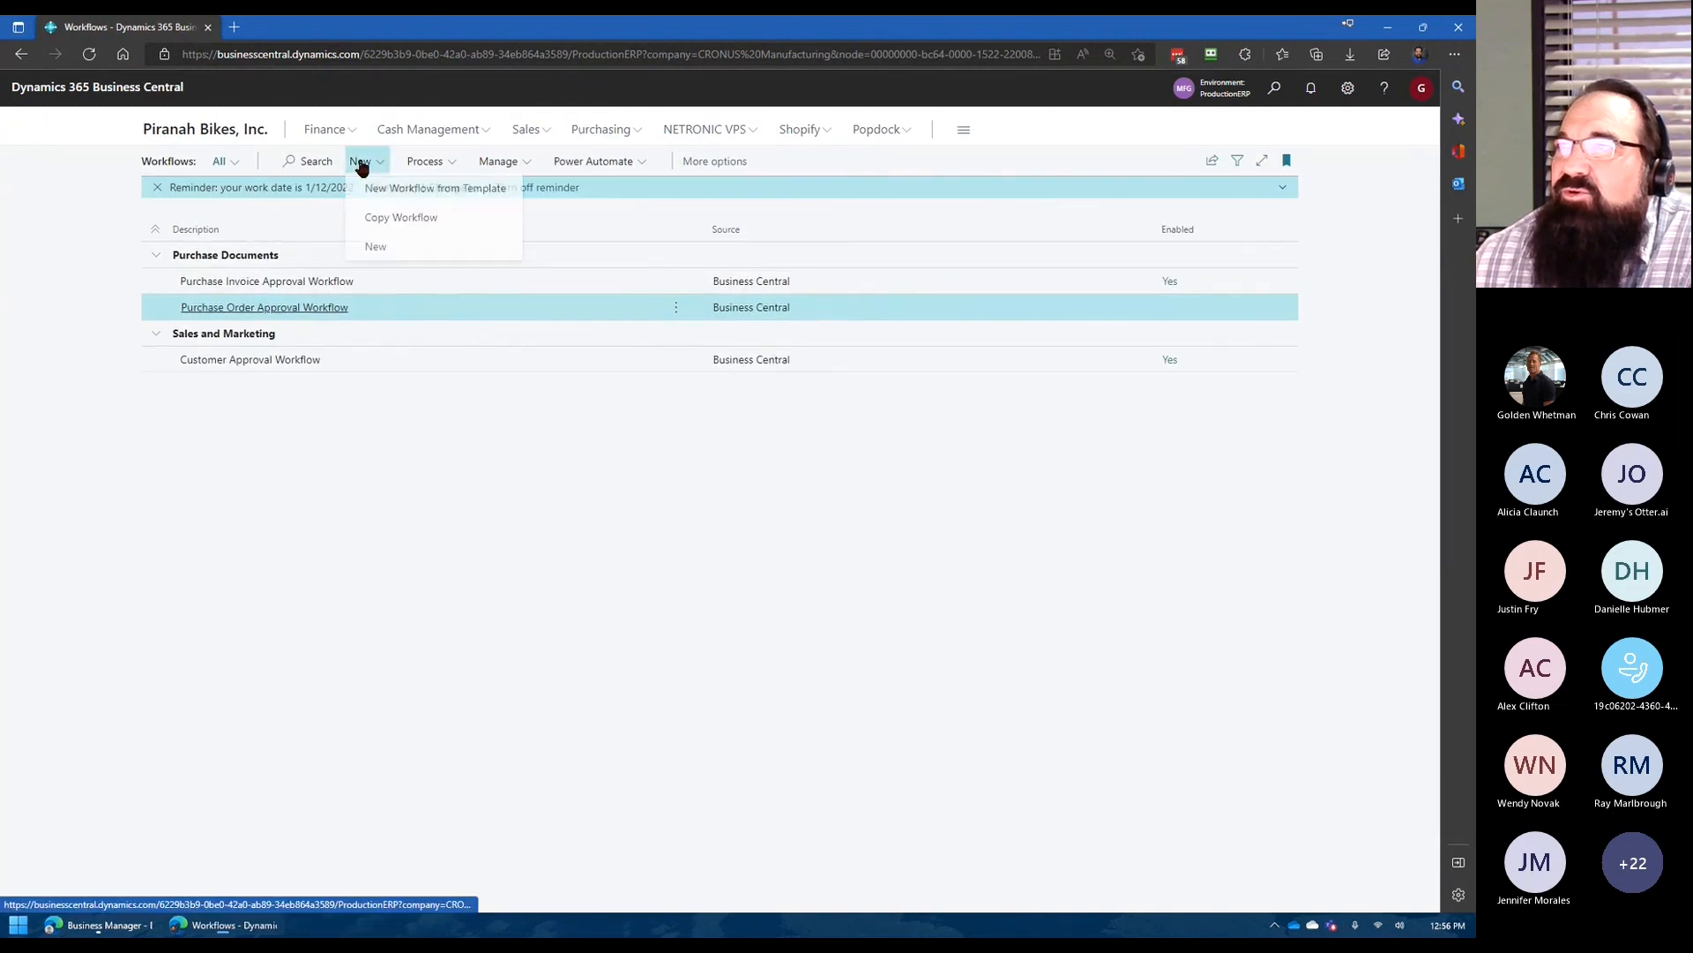
pyautogui.click(407, 191)
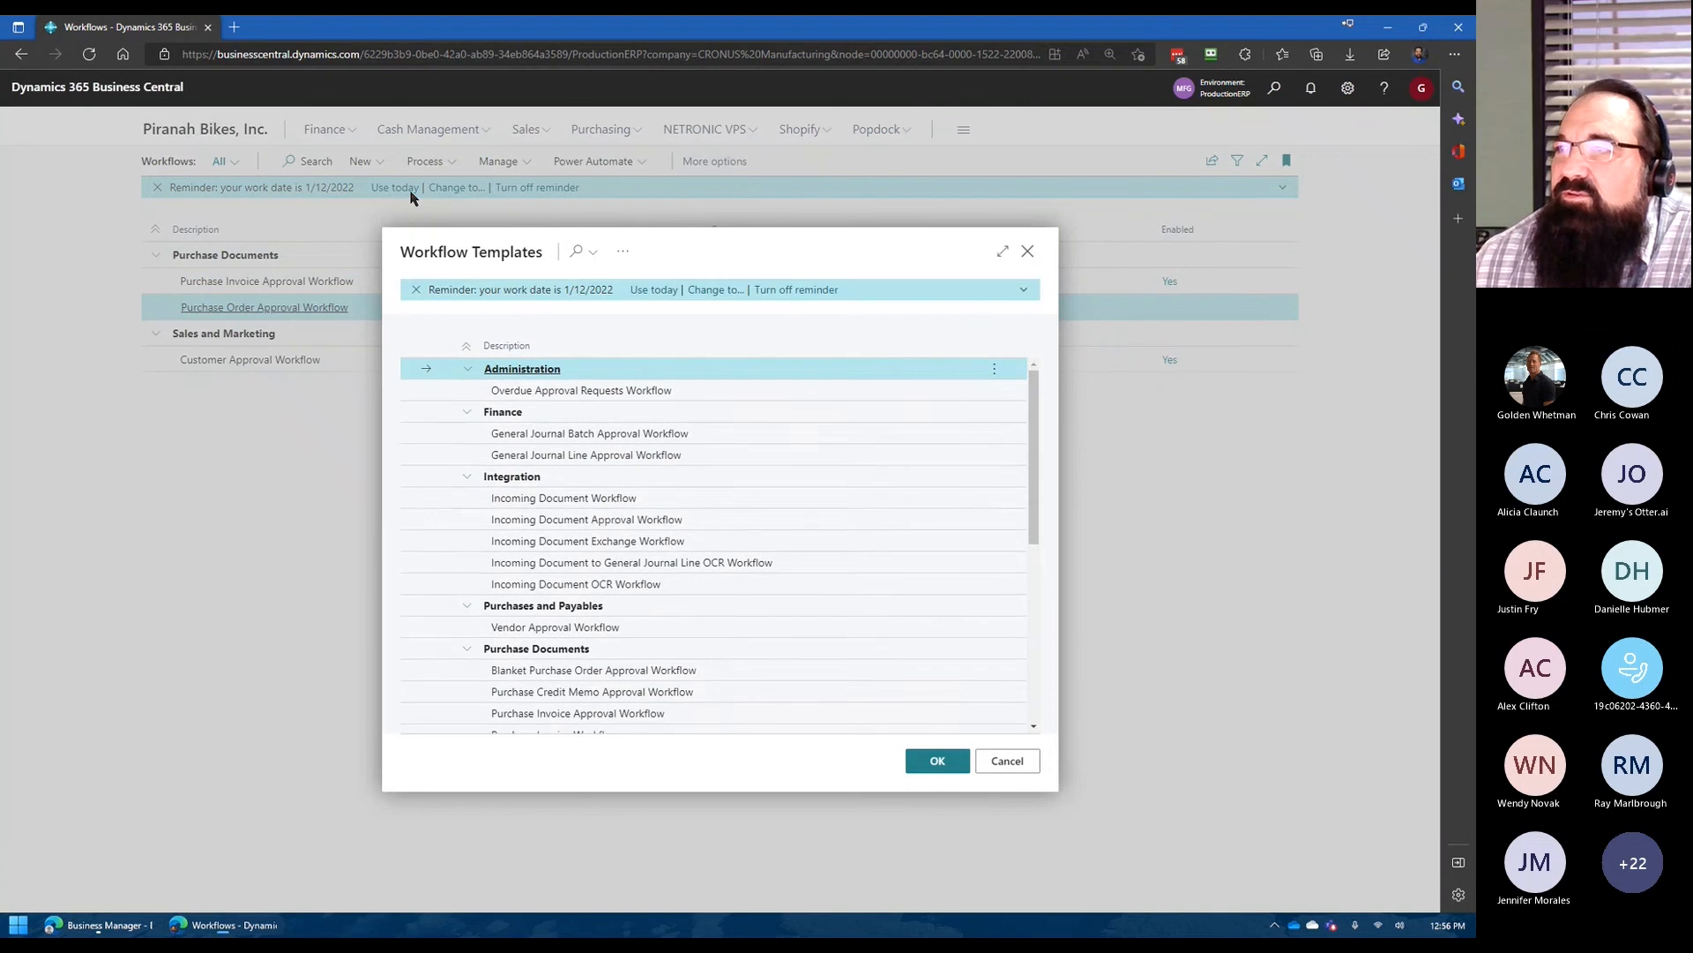
pyautogui.scroll(-3, 561, 467)
pyautogui.scroll(-1, 564, 481)
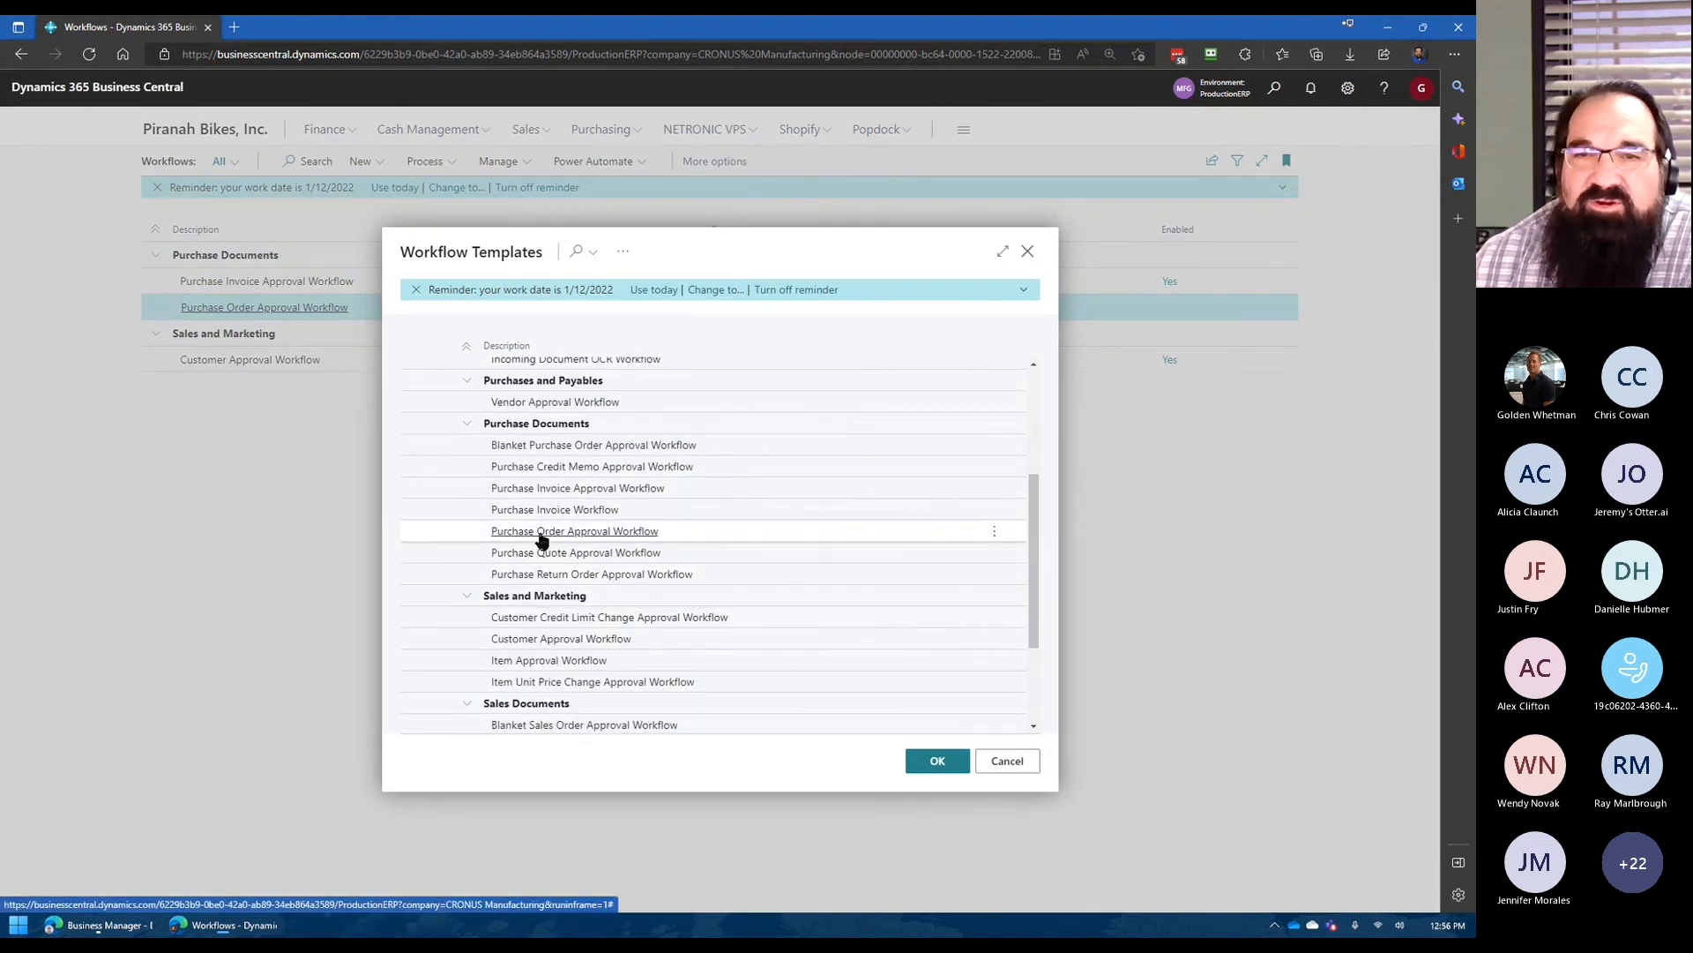
pyautogui.scroll(-3, 541, 537)
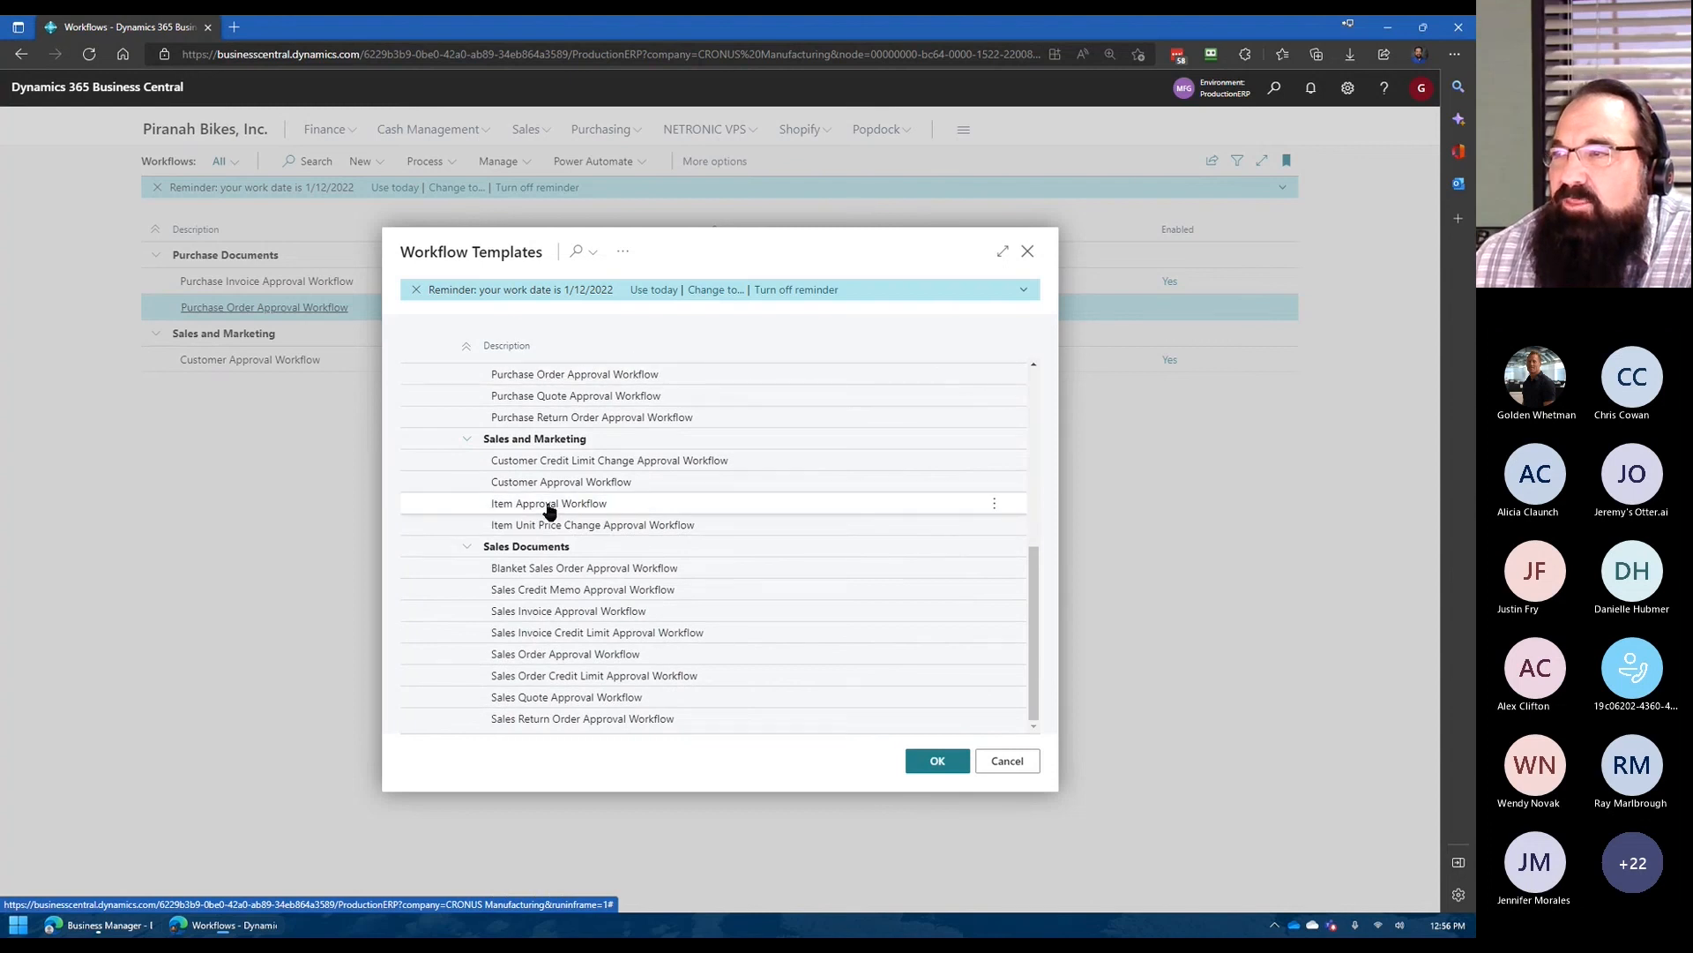
pyautogui.click(549, 506)
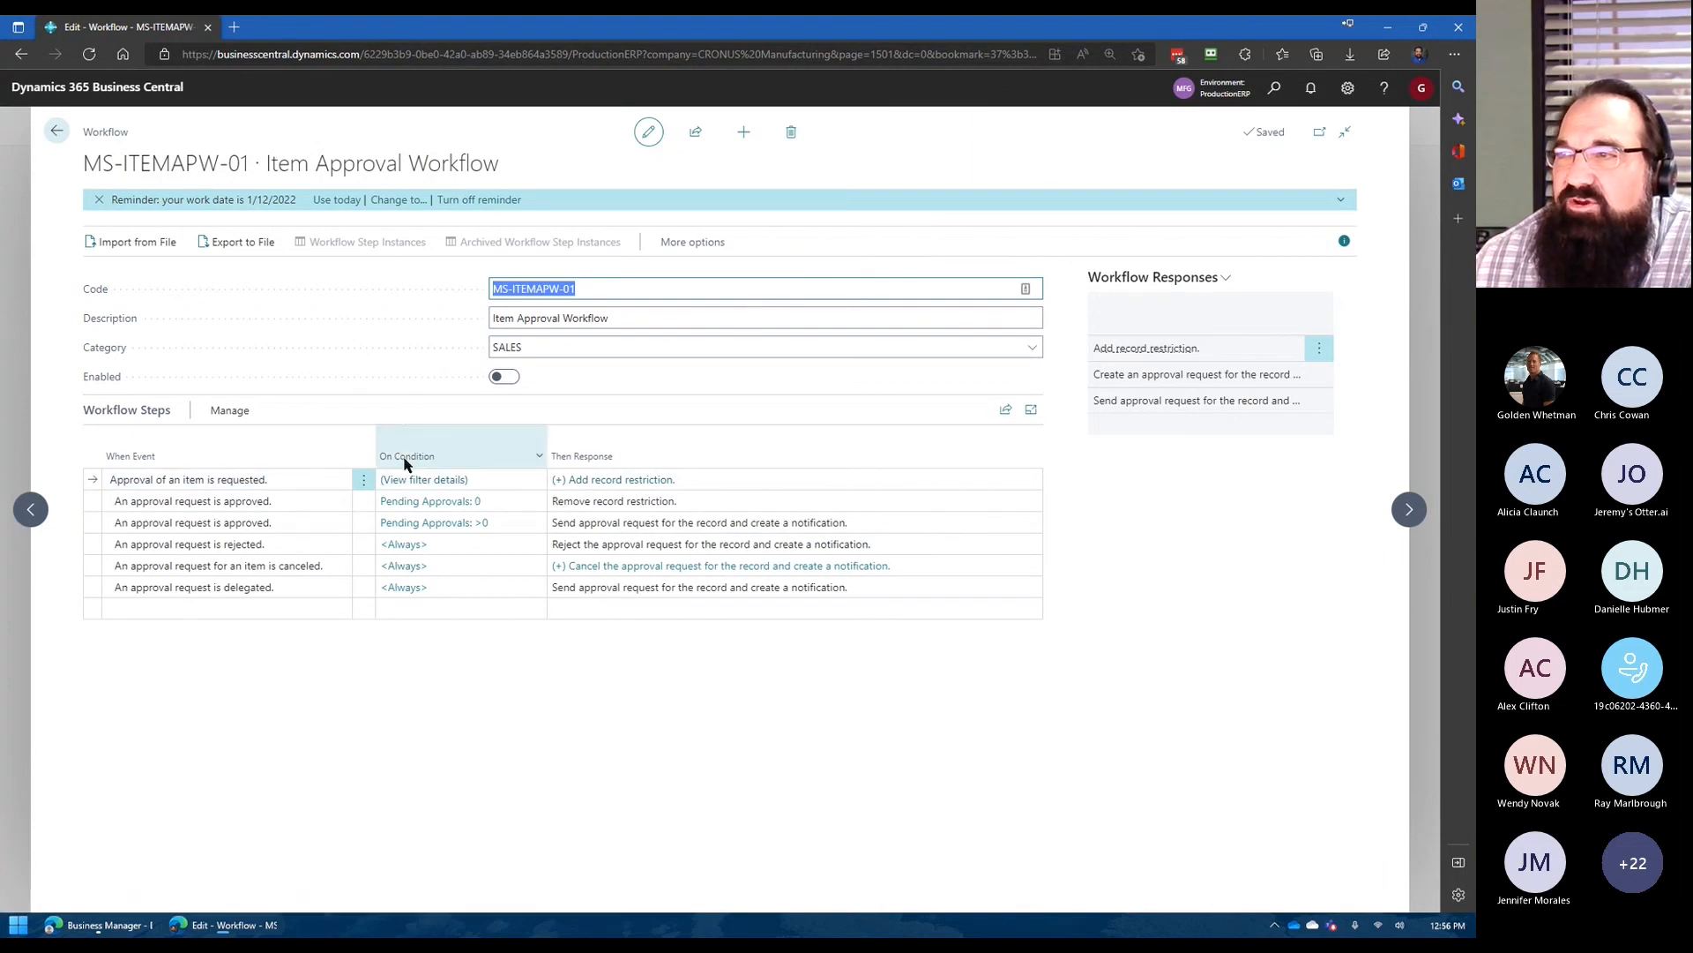
# Examine the approver limit types and approver types for the item approval request response, and close the responses without changes.
pyautogui.click(625, 480)
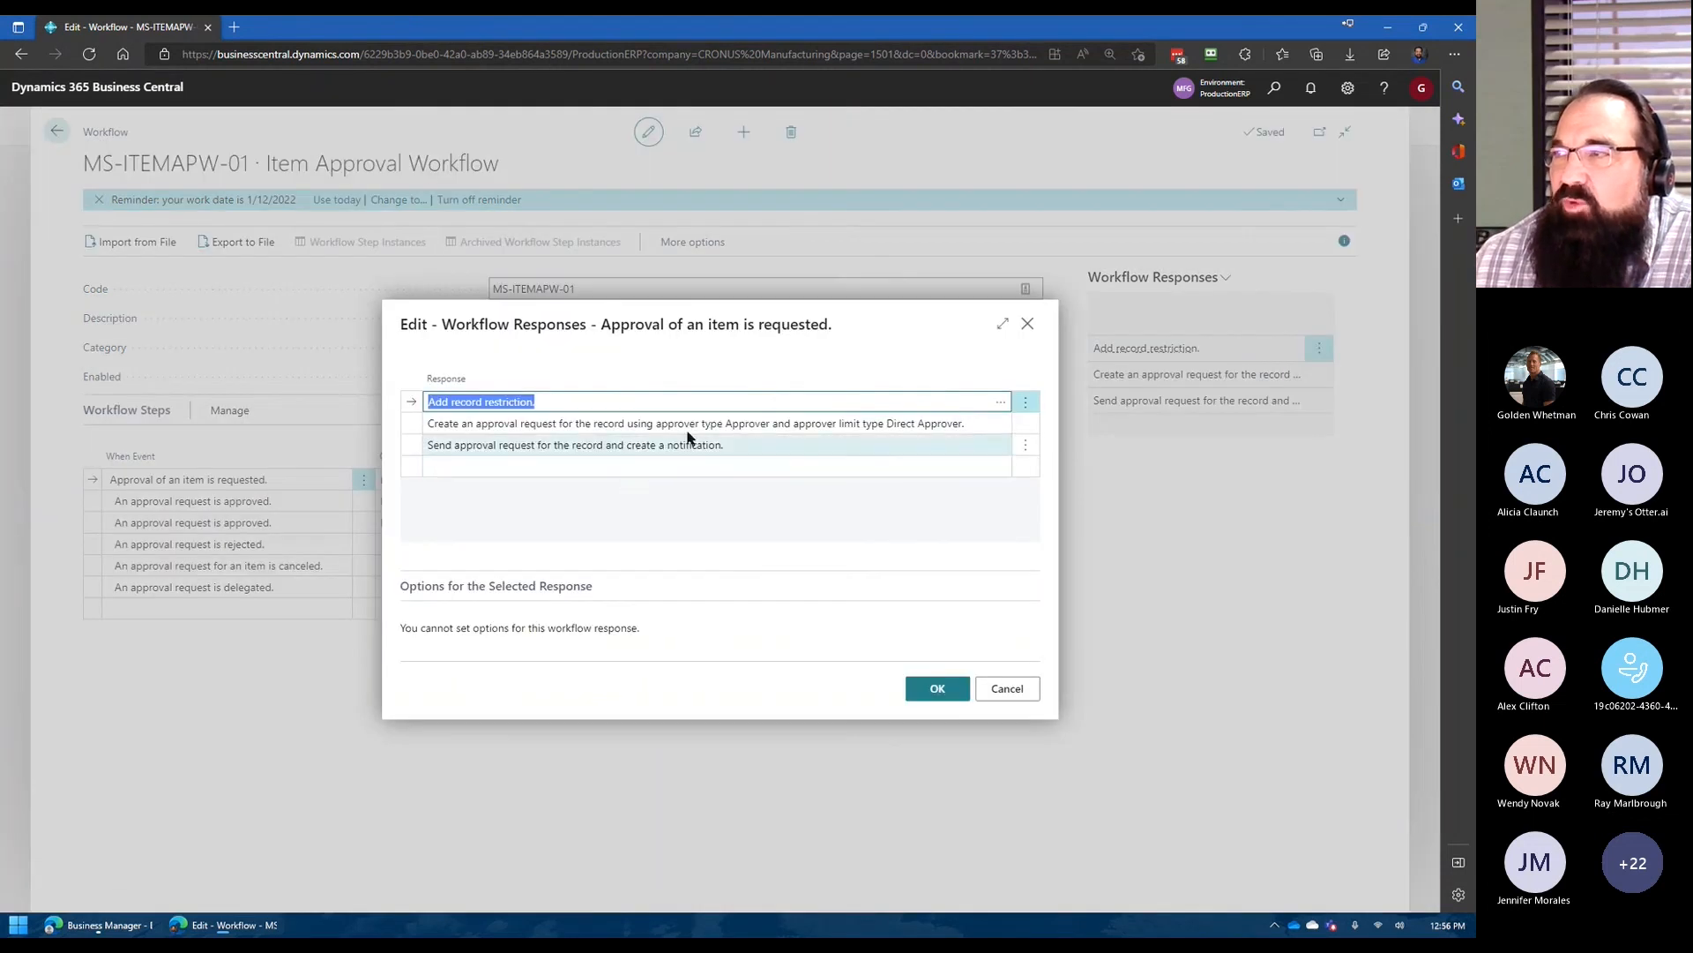
pyautogui.click(727, 422)
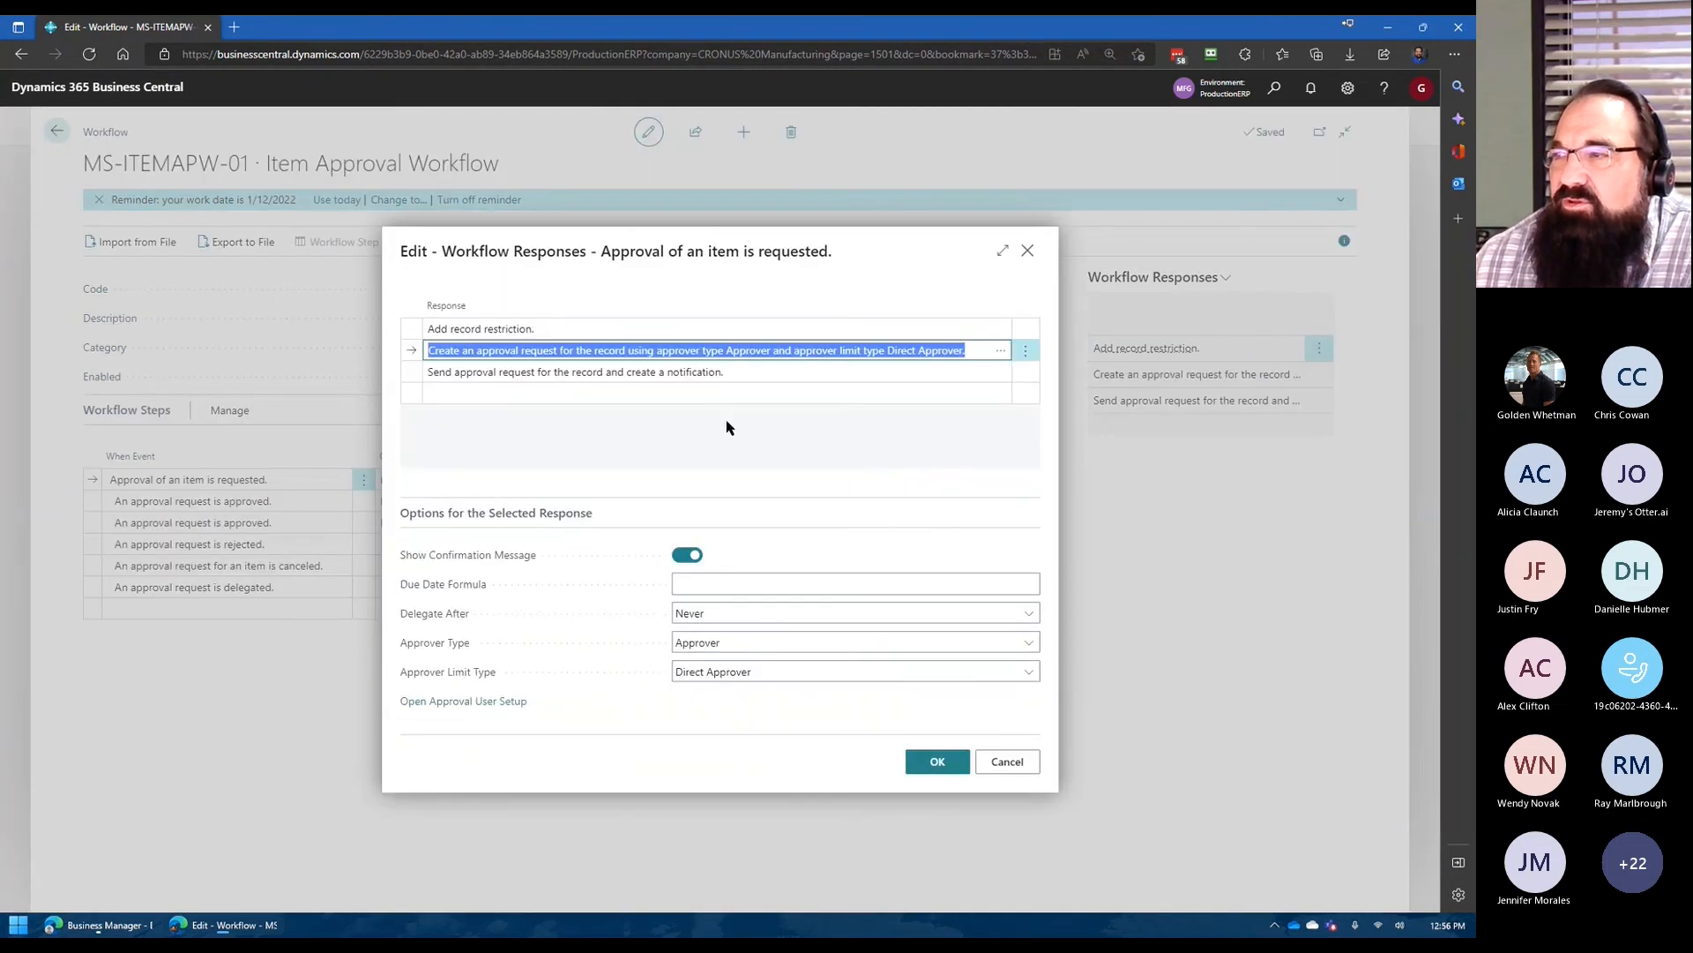
pyautogui.click(760, 674)
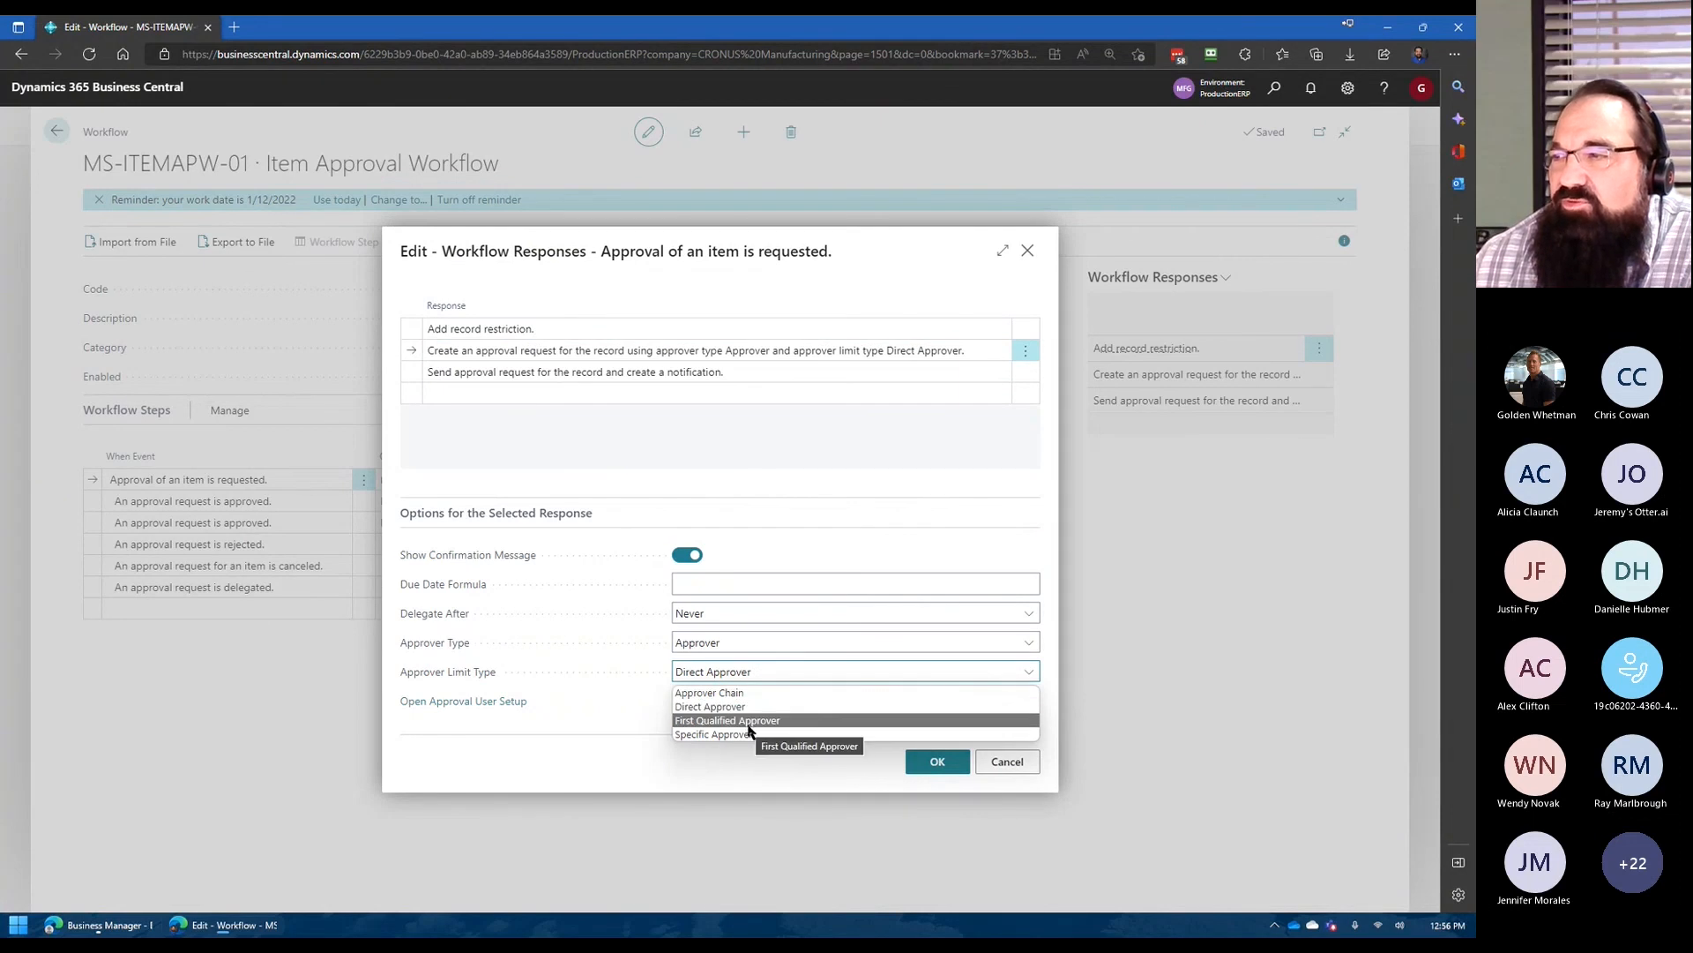
pyautogui.click(745, 649)
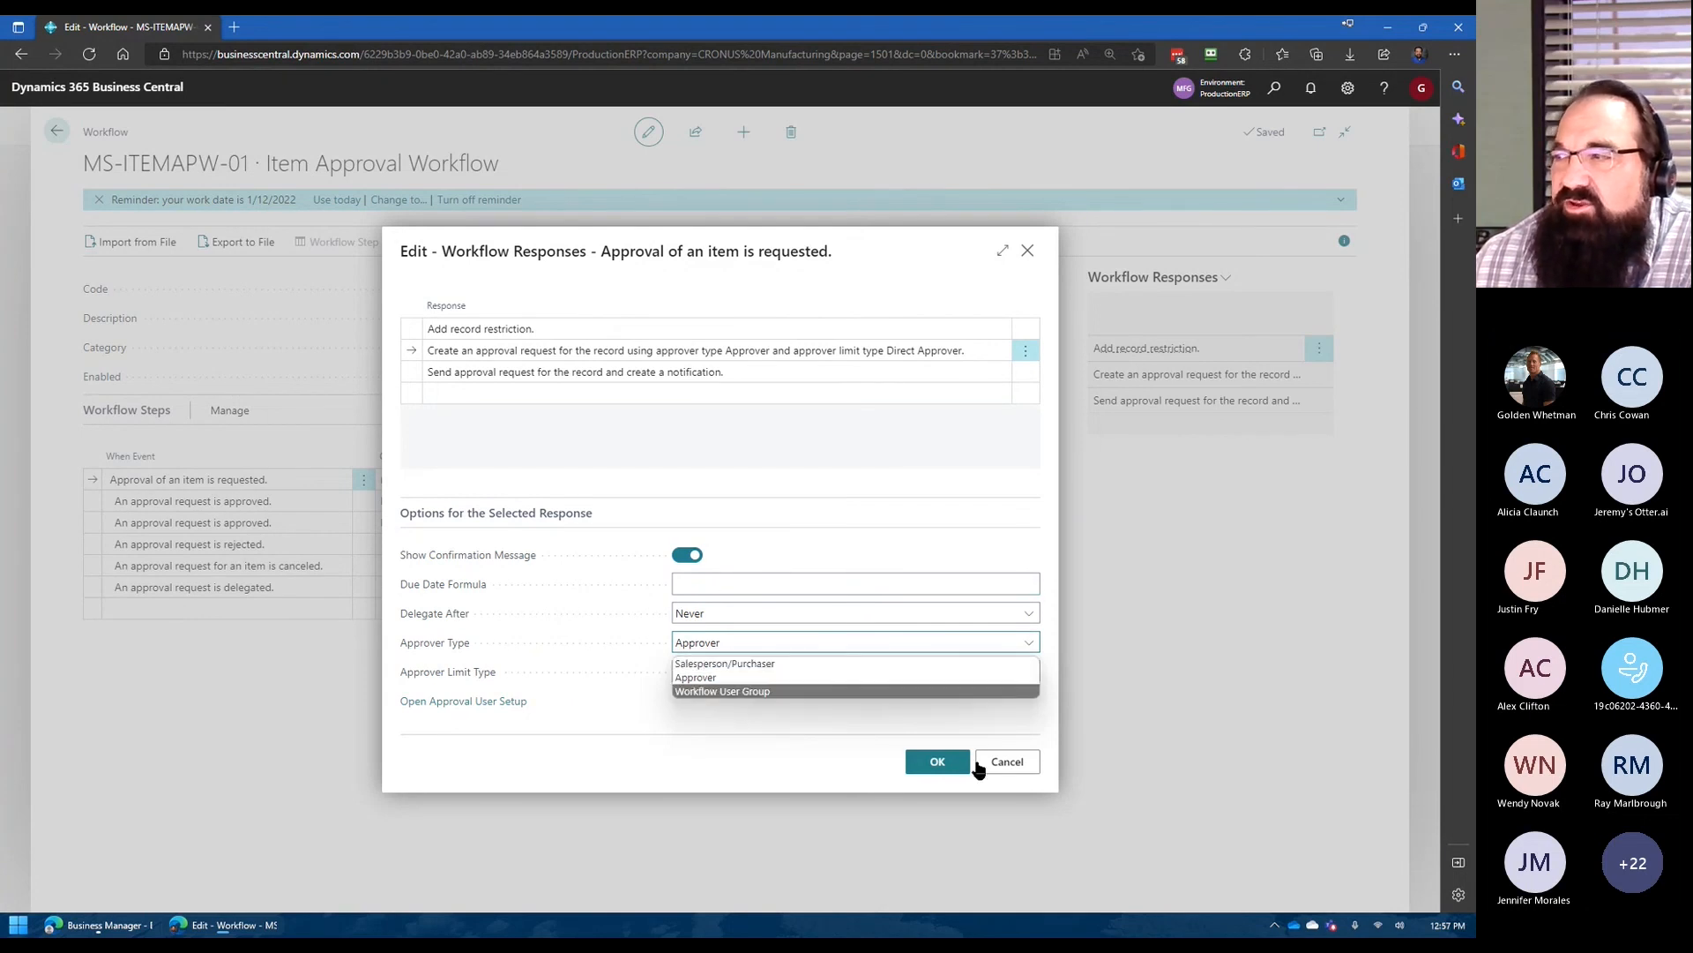
pyautogui.click(1007, 773)
pyautogui.click(1009, 764)
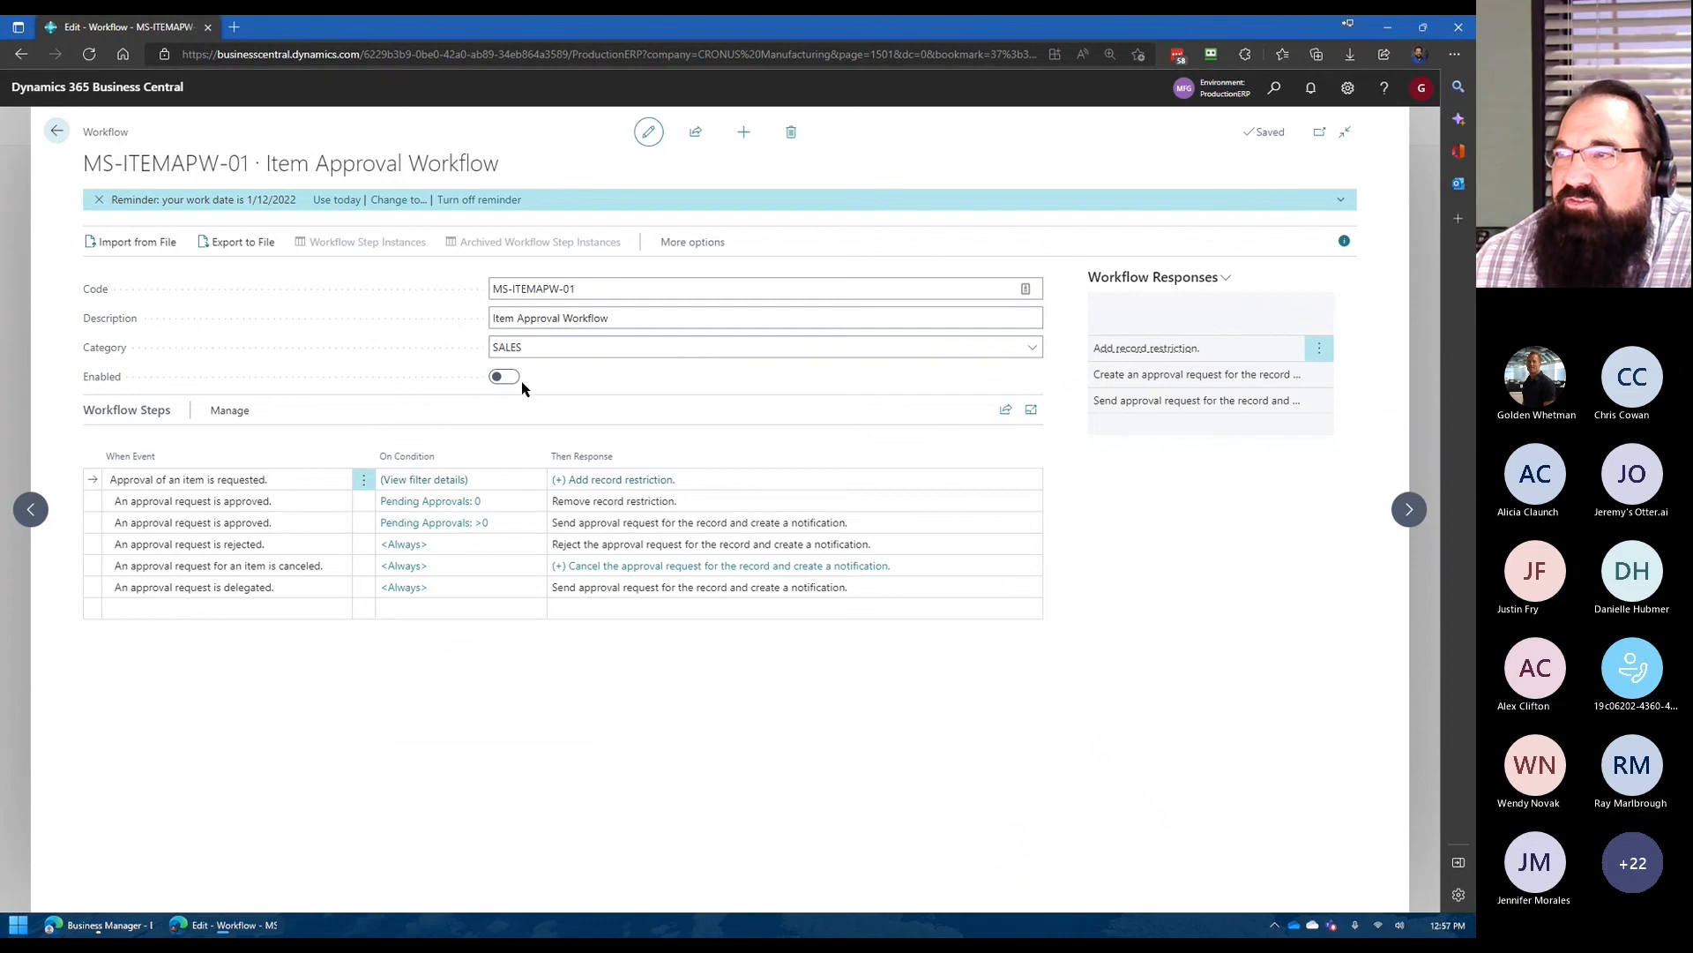
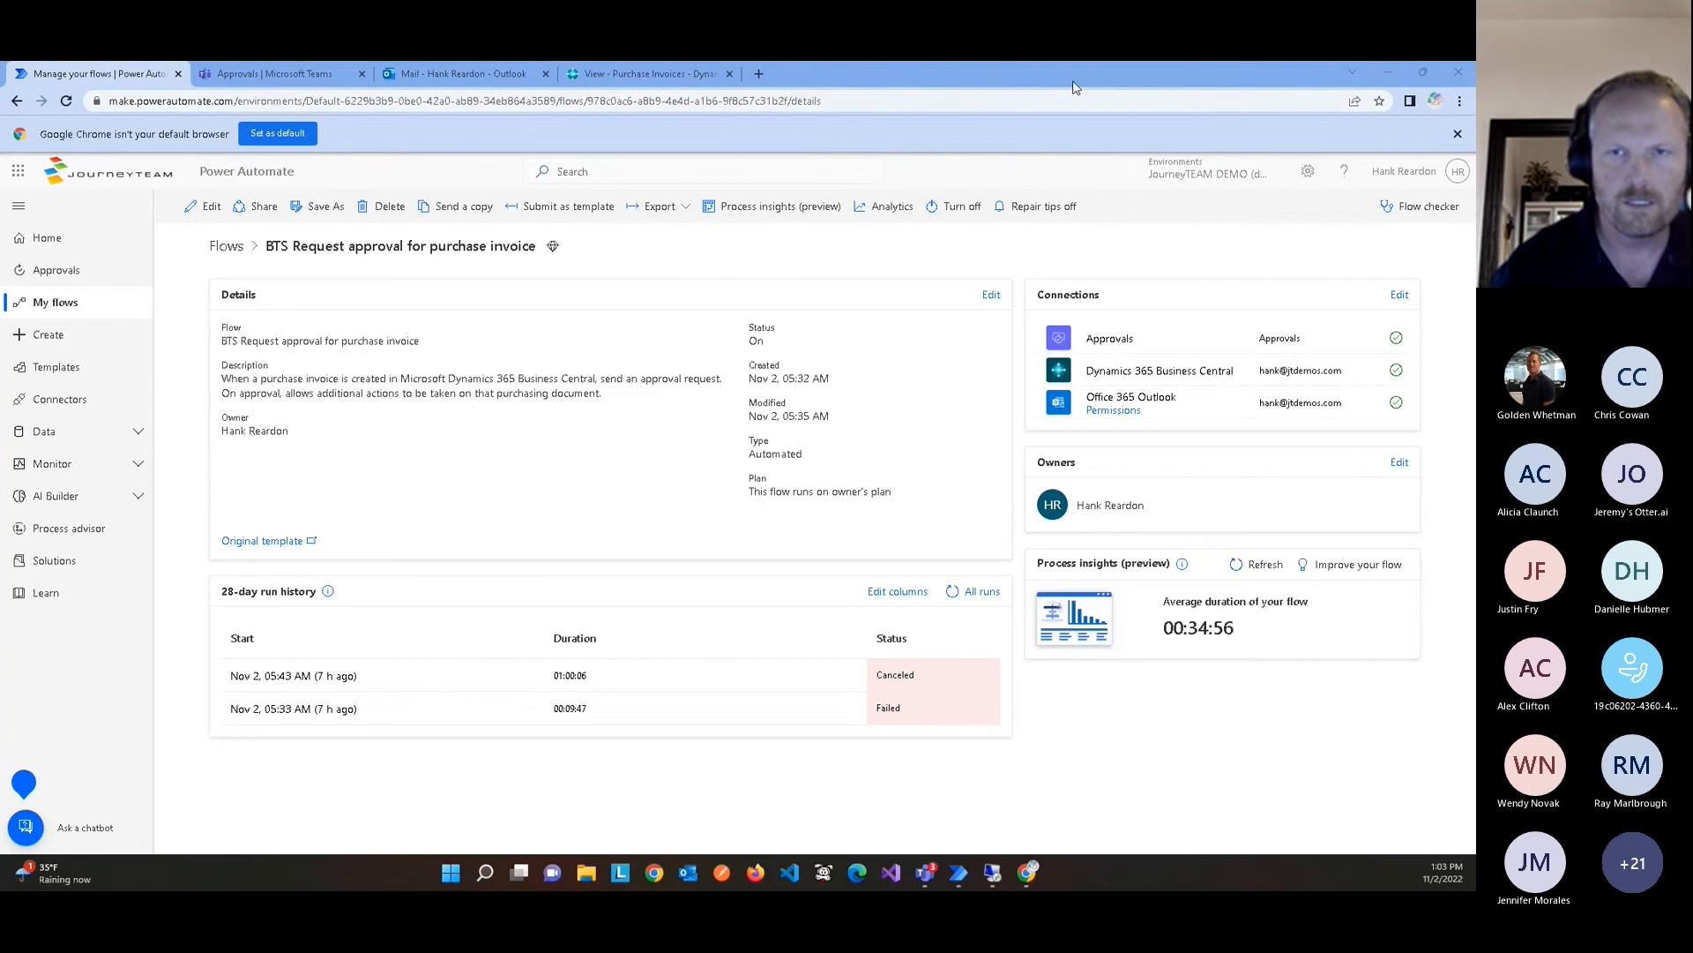
# Switch to Business Central's Purchase Invoices list in a maximized window and open the AR Day Property Management invoice.
pyautogui.doubleClick(1073, 74)
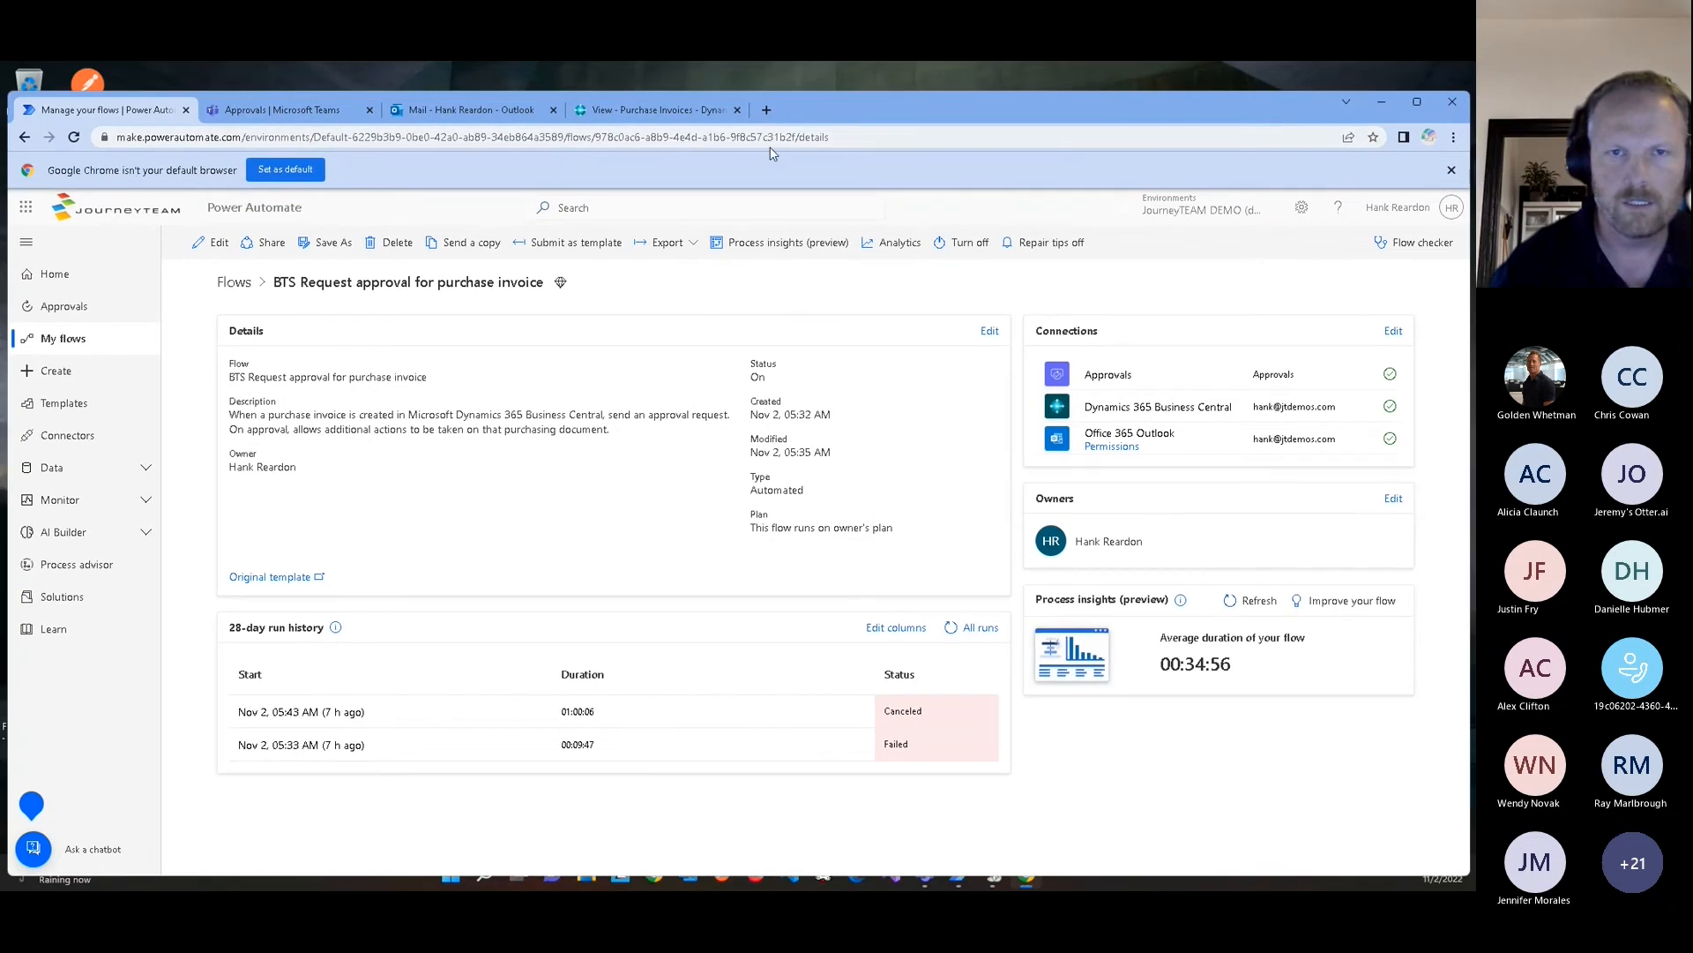
pyautogui.click(677, 112)
pyautogui.doubleClick(1076, 103)
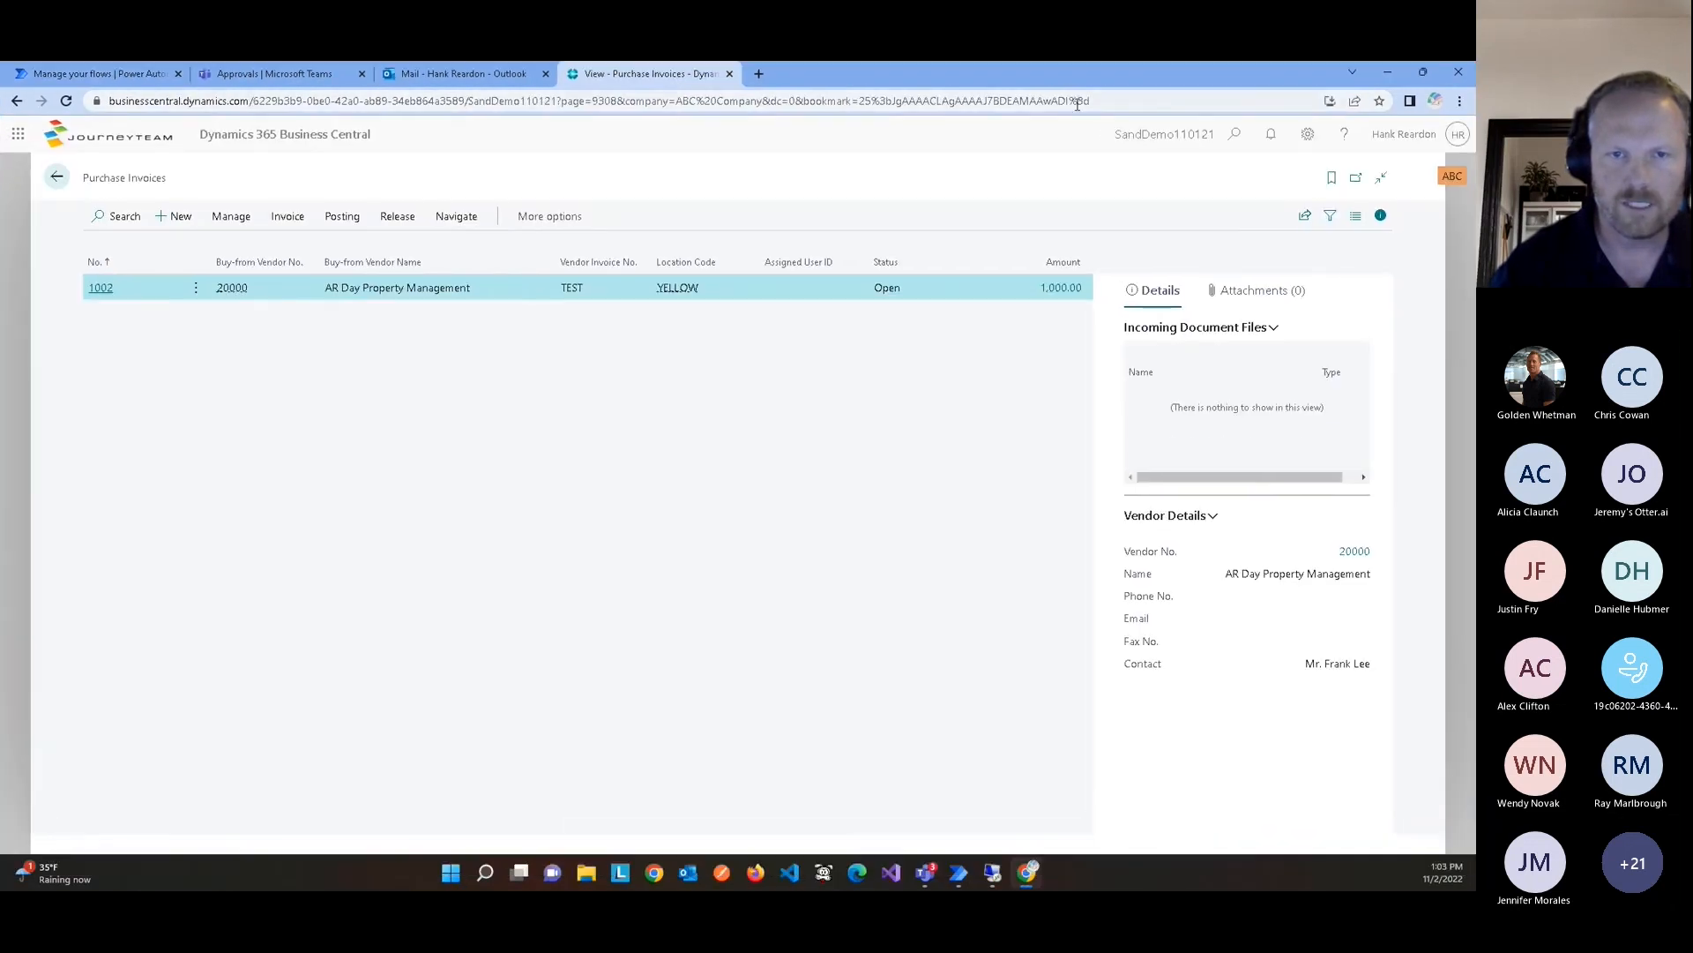
pyautogui.click(99, 289)
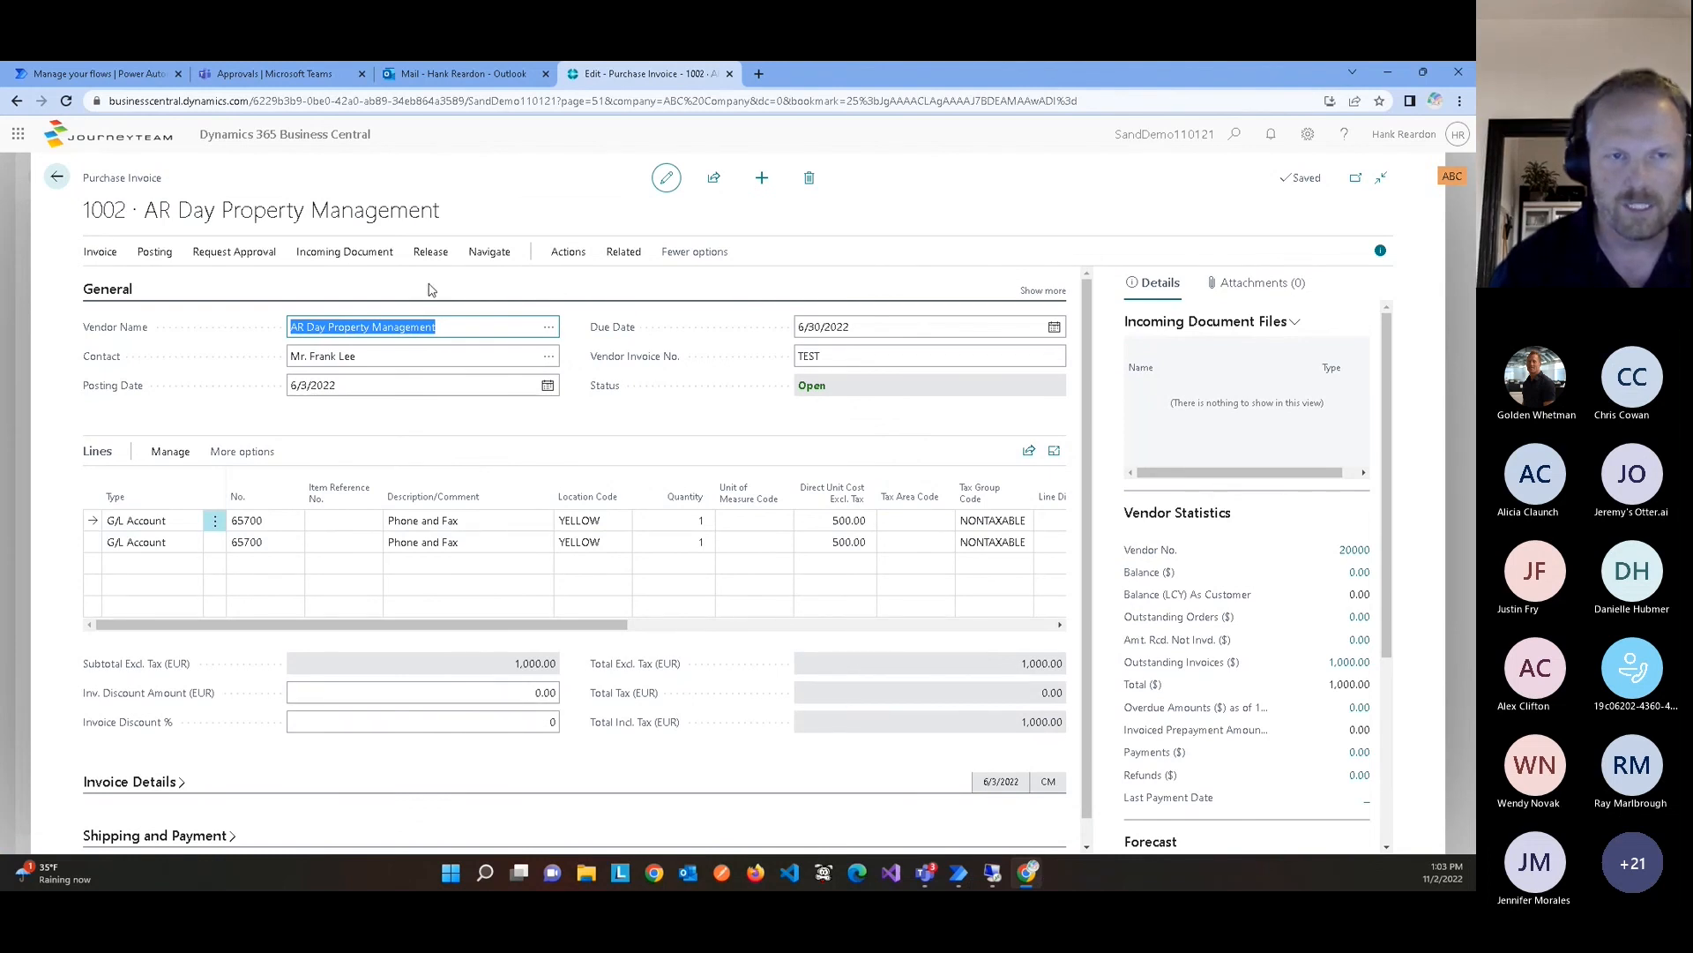
# Create a Power Automate flow from the invoice's approval options, using the Business Central purchase invoice approval template with the existing connections.
pyautogui.click(234, 253)
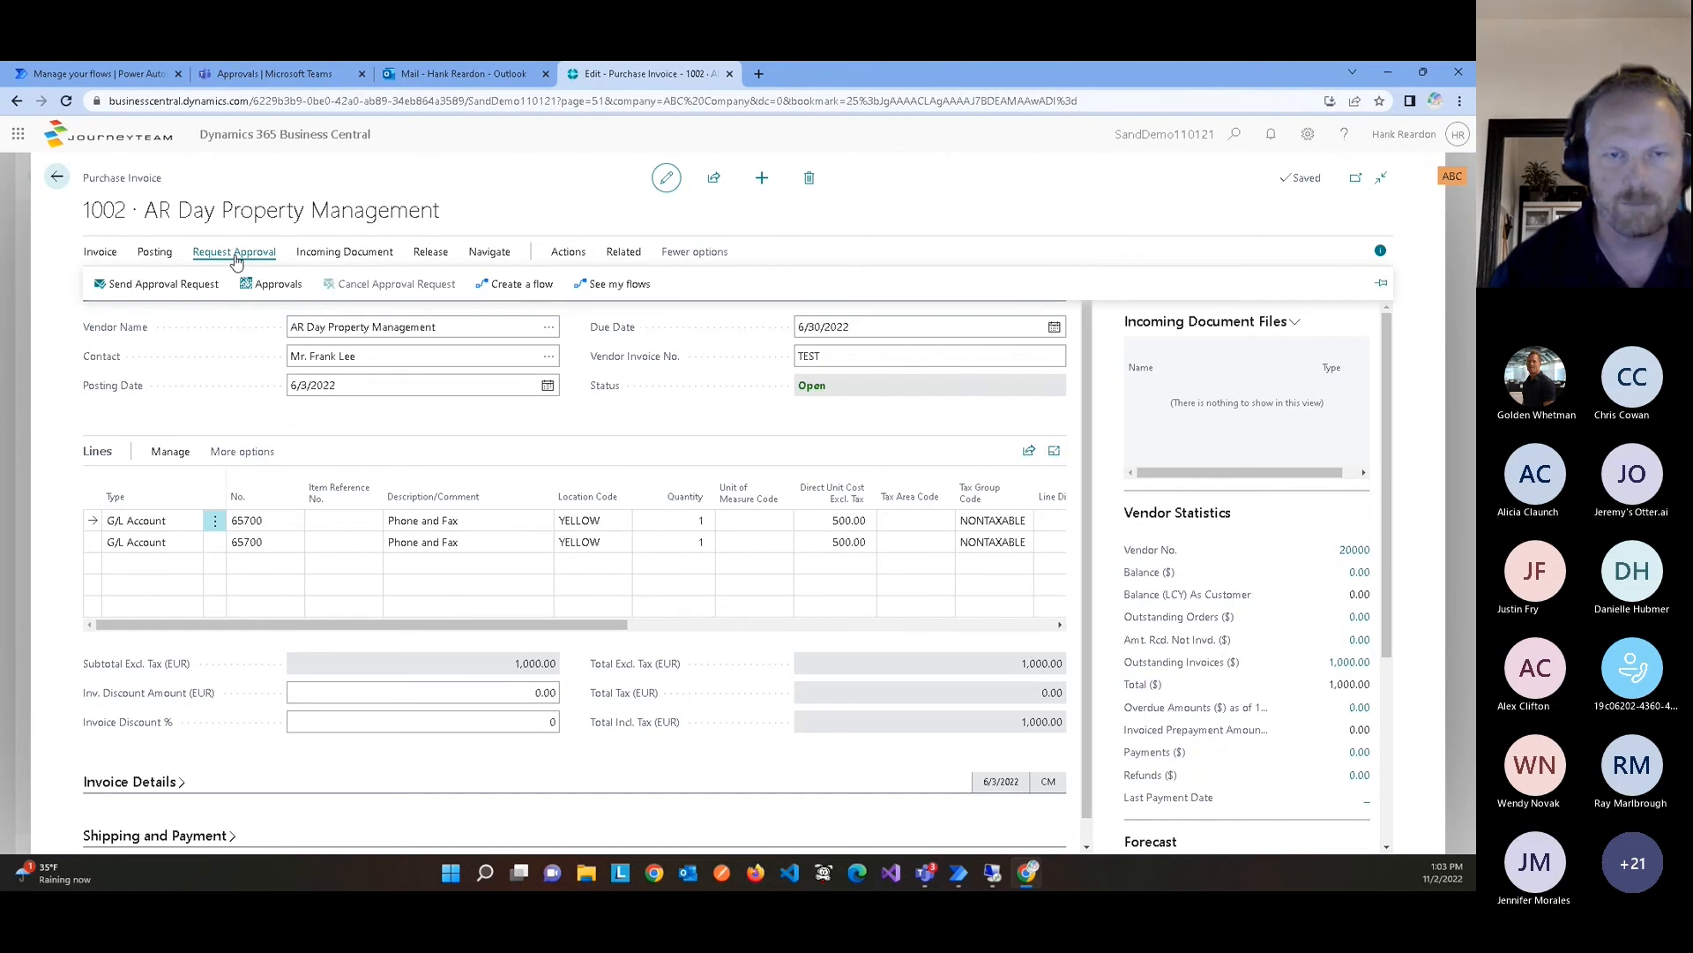
pyautogui.click(526, 290)
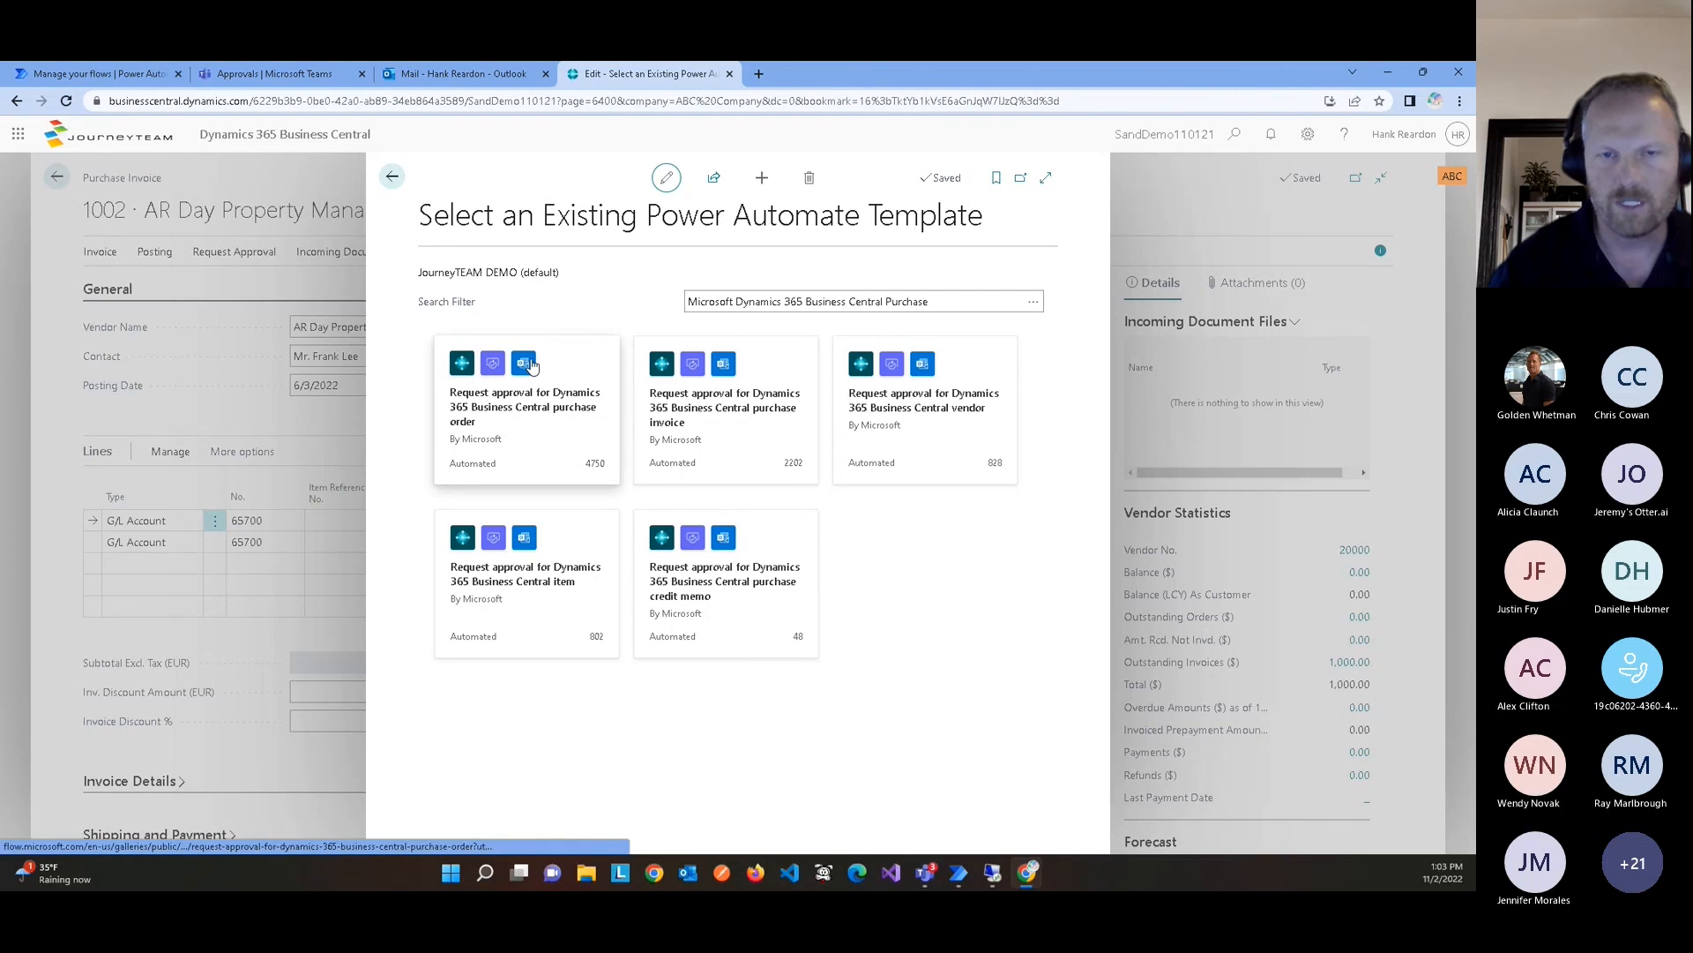
pyautogui.click(721, 377)
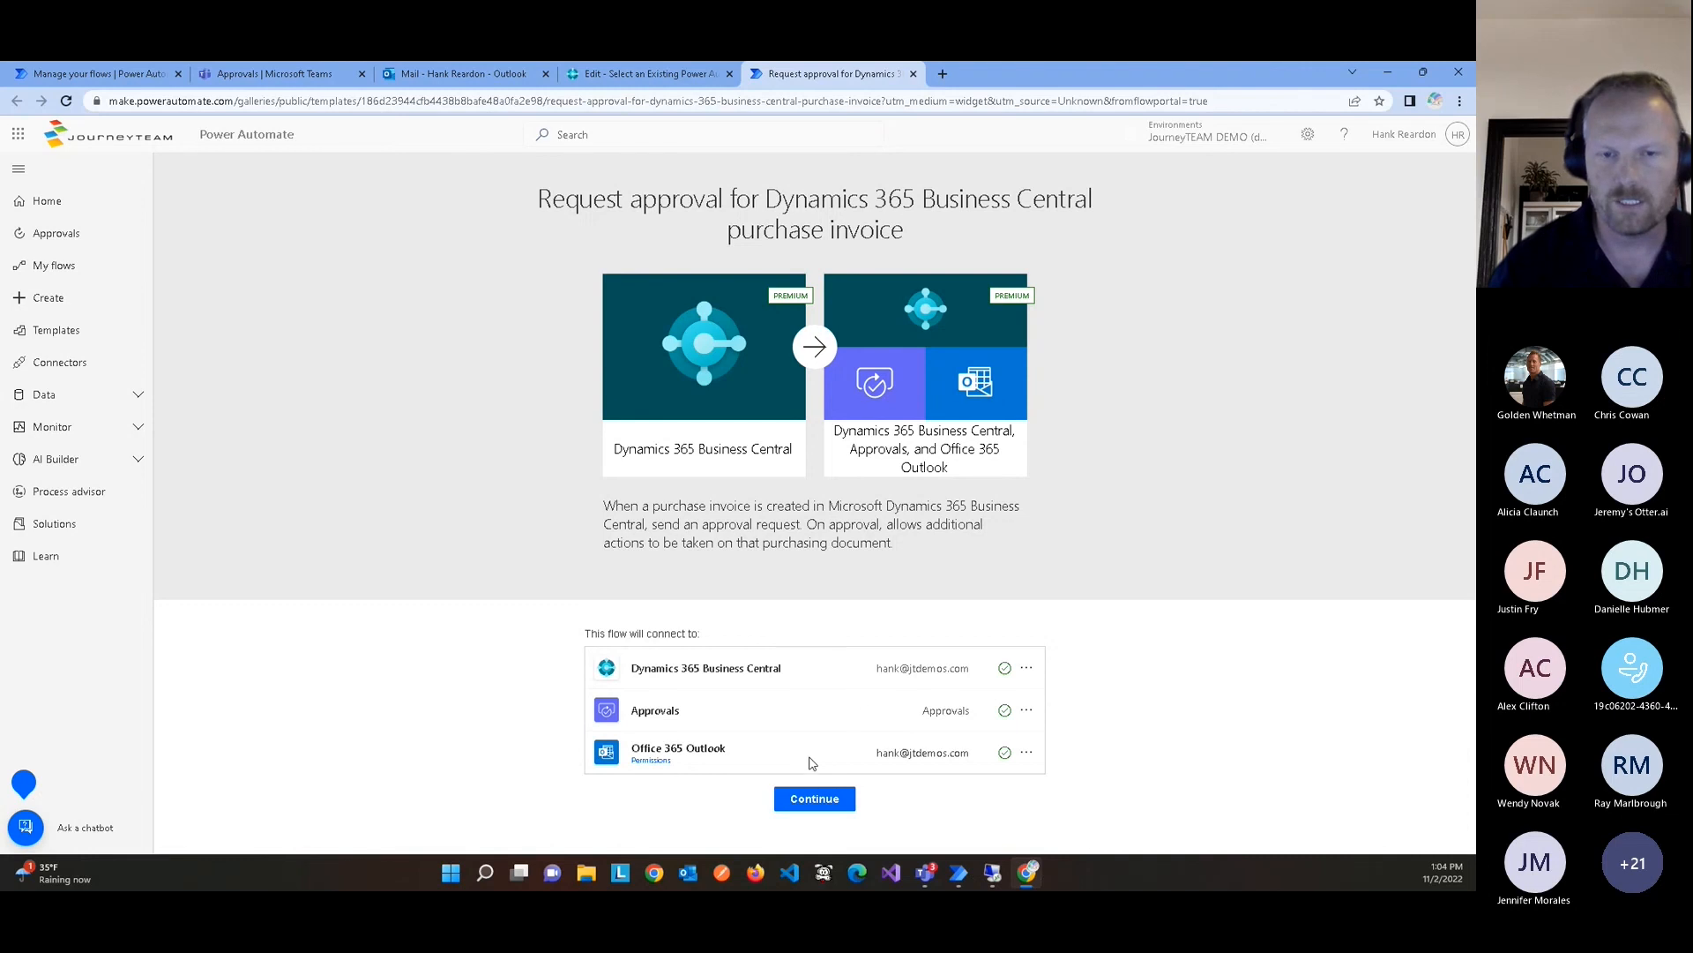
pyautogui.click(830, 807)
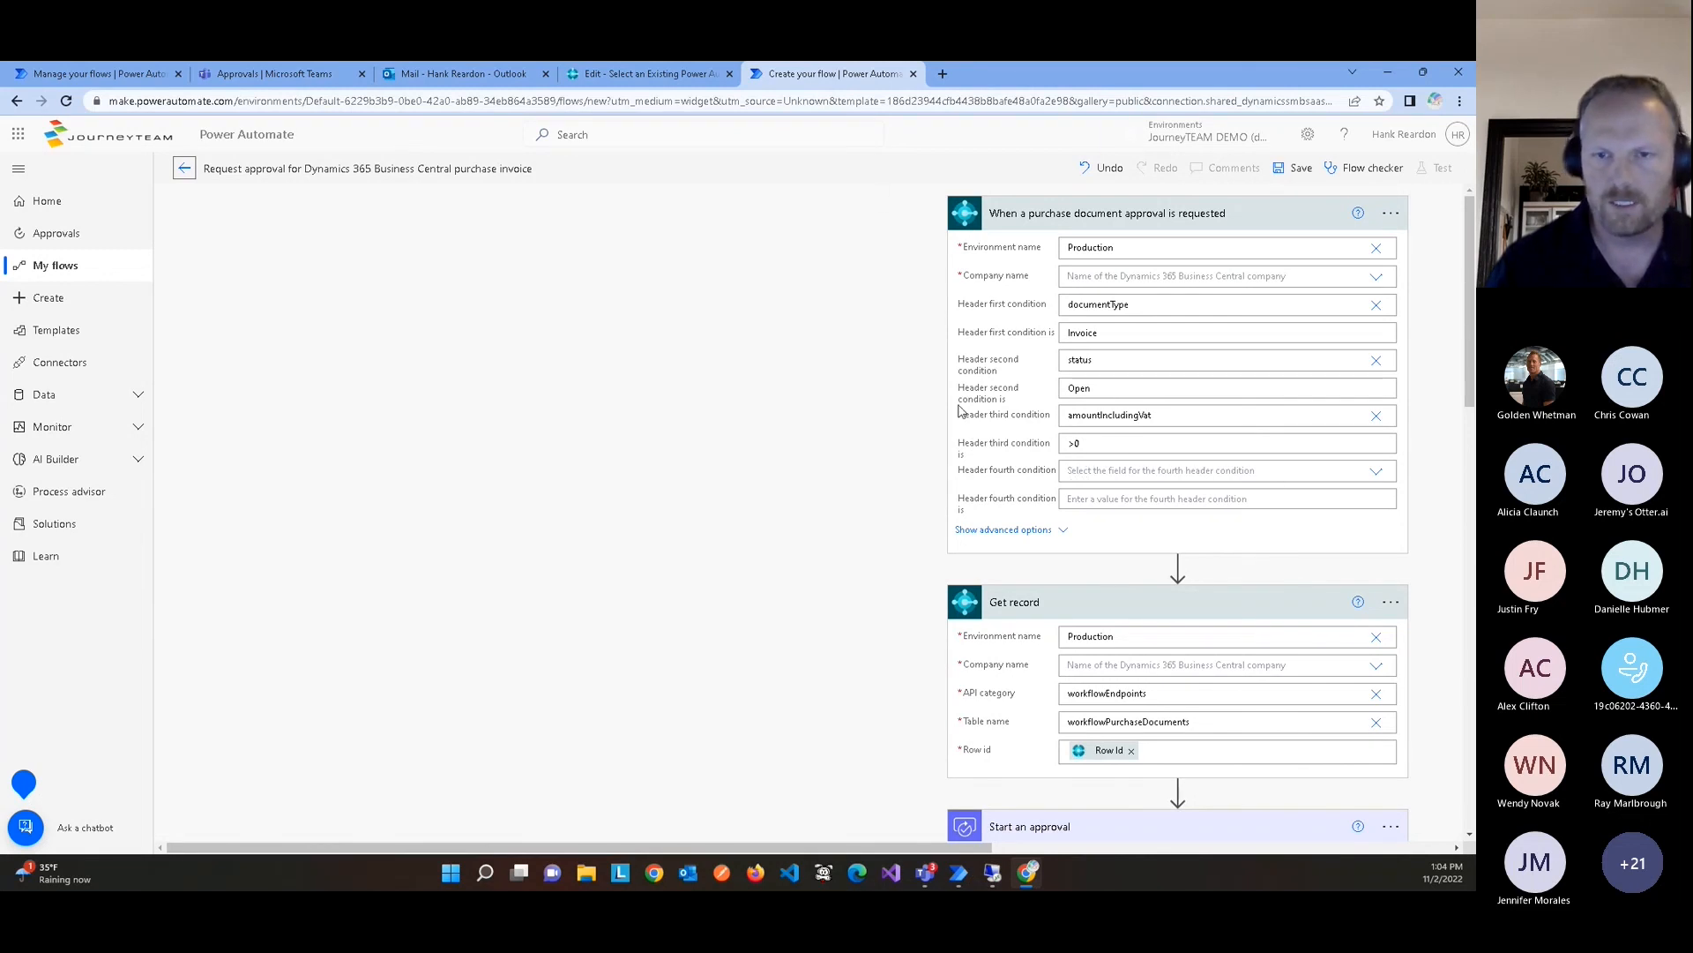
# Insert a new action between Execute action and Condition 2 in the flow's If yes branch.
pyautogui.scroll(-4, 961, 411)
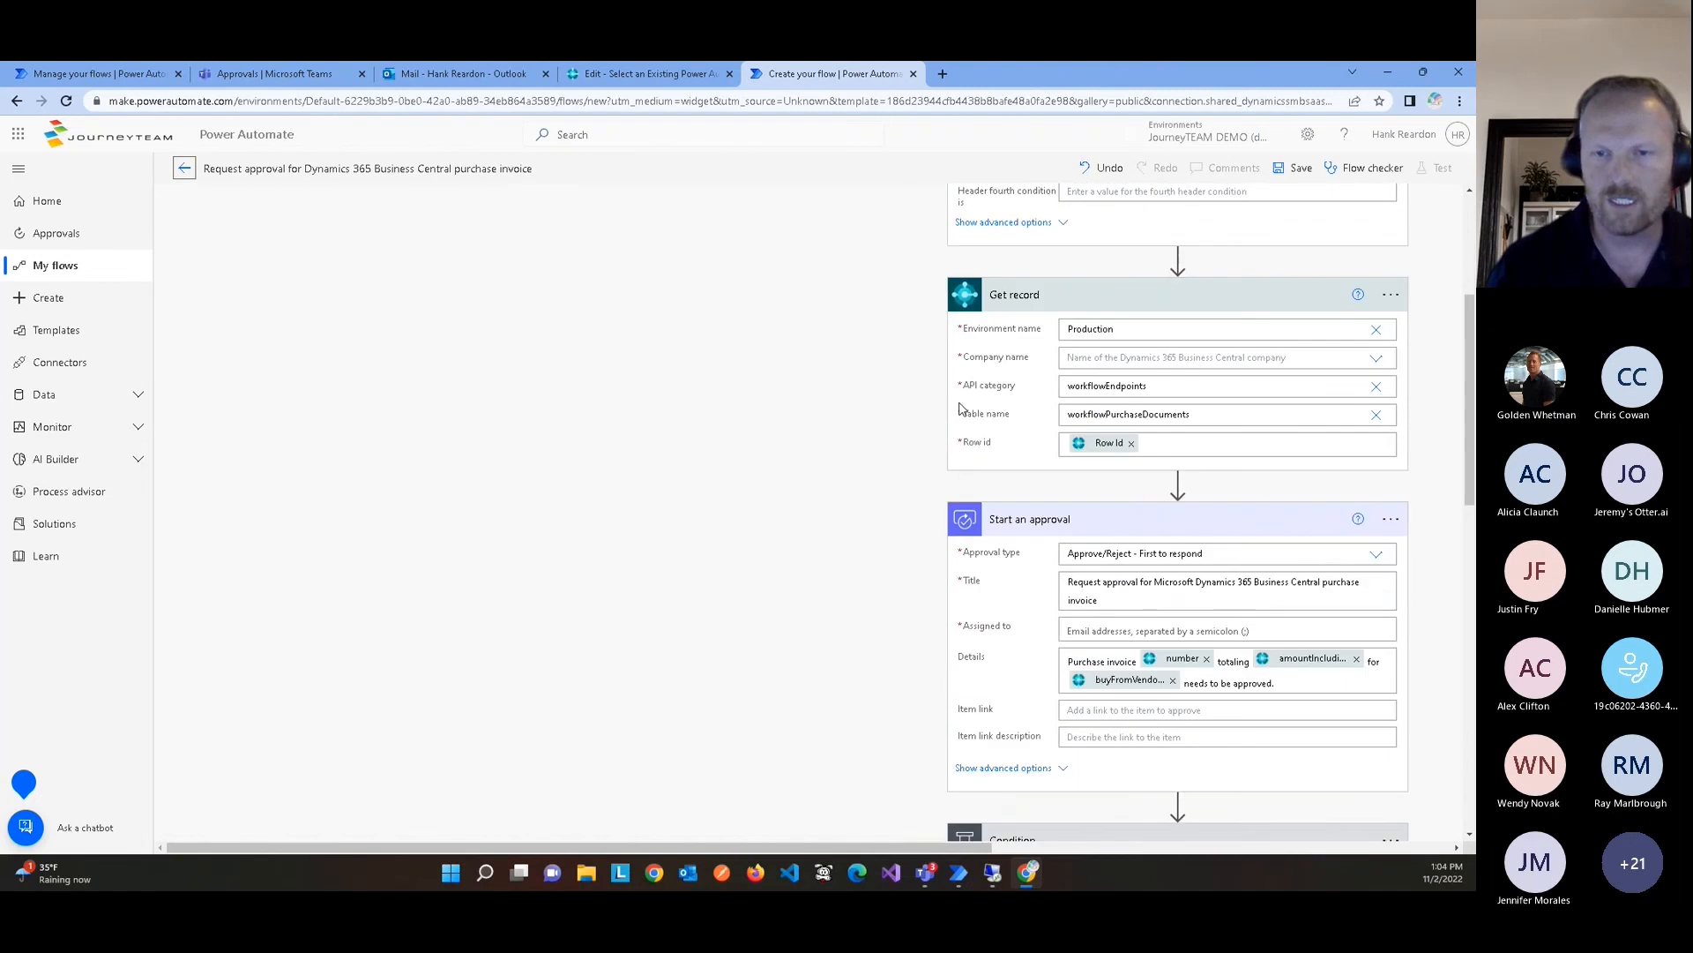
pyautogui.scroll(-1, 962, 411)
pyautogui.scroll(-6, 962, 411)
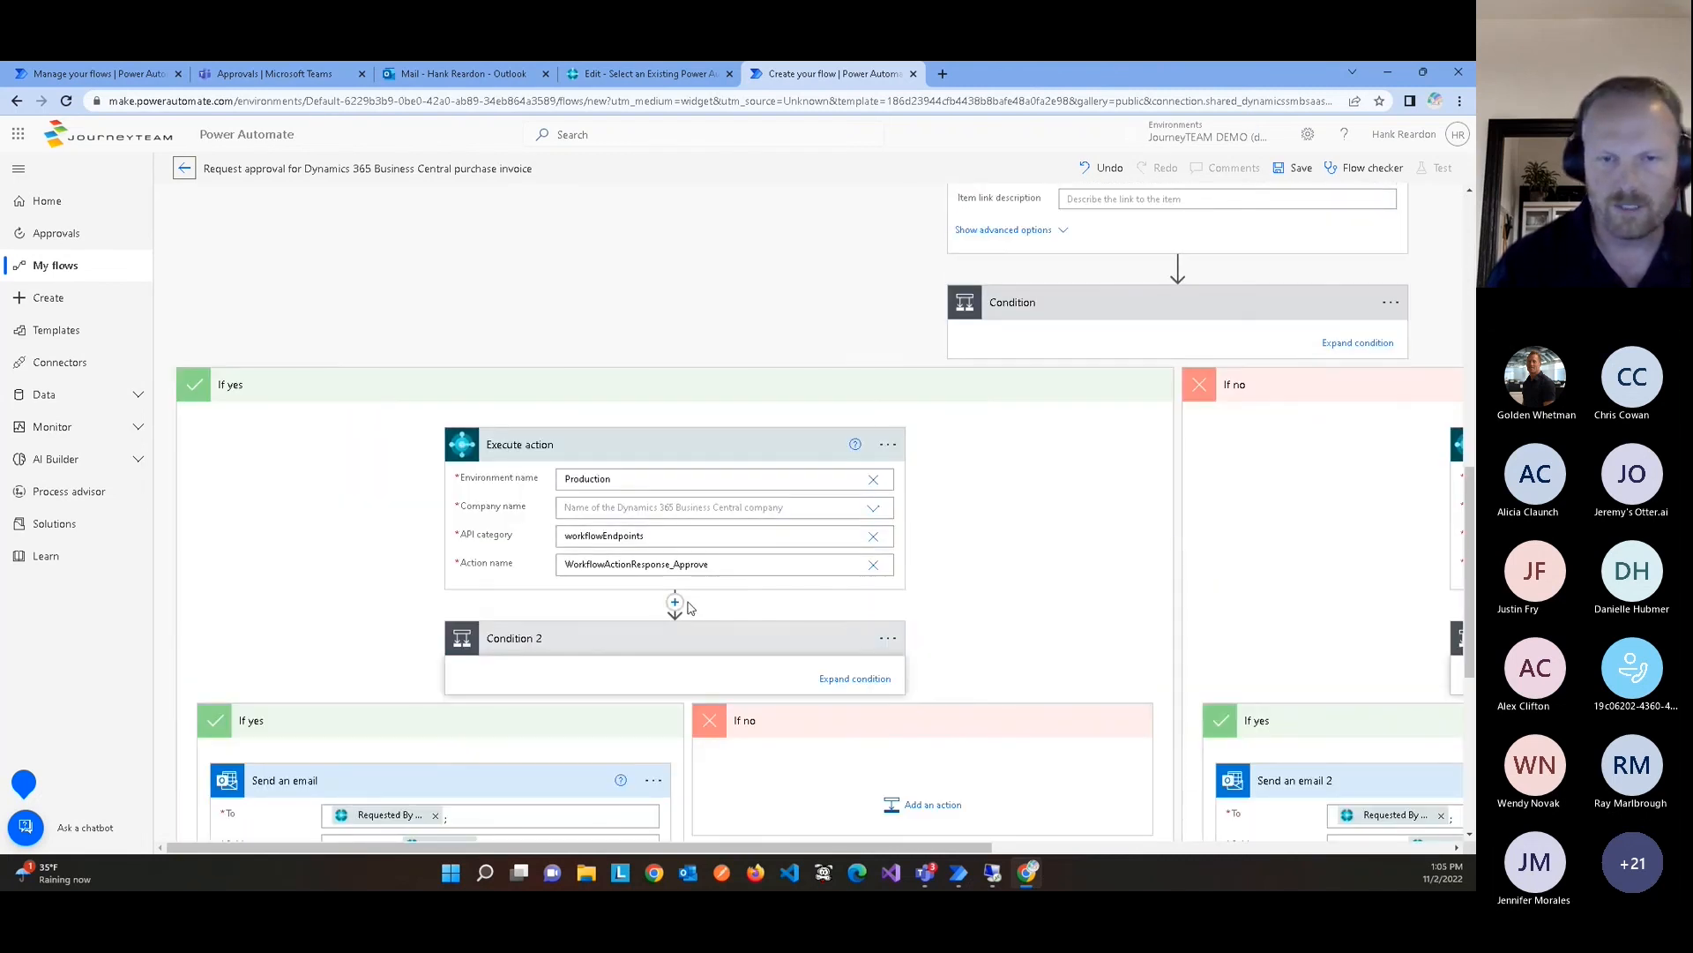
pyautogui.click(675, 605)
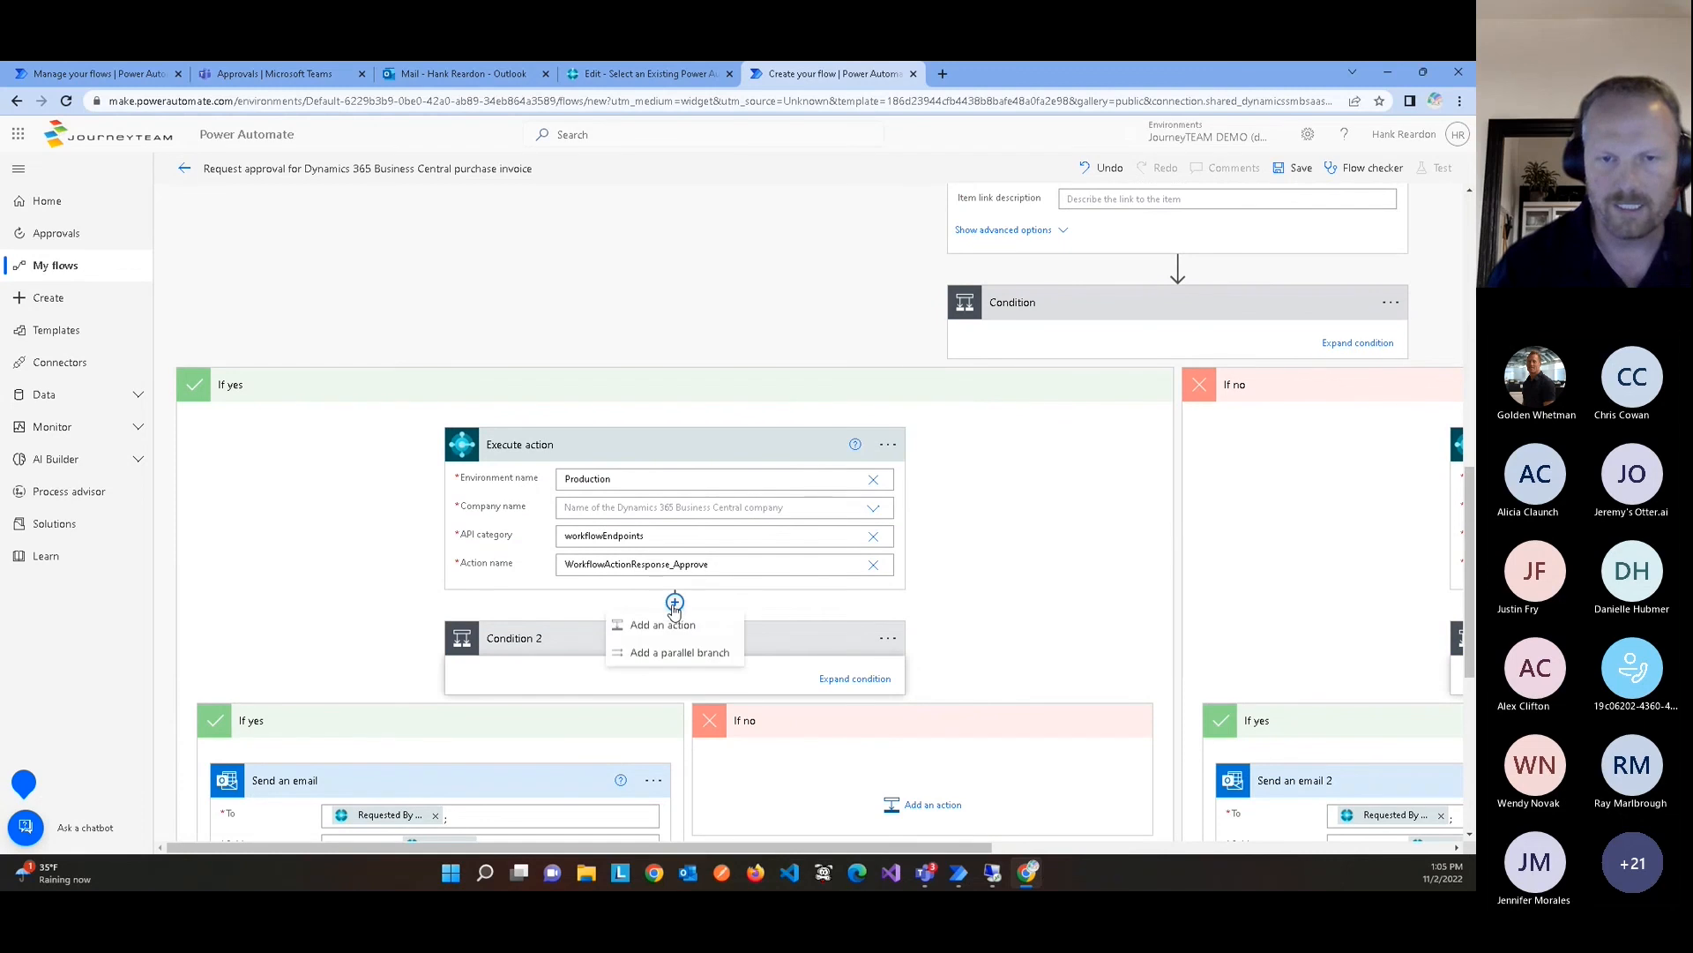
pyautogui.click(670, 624)
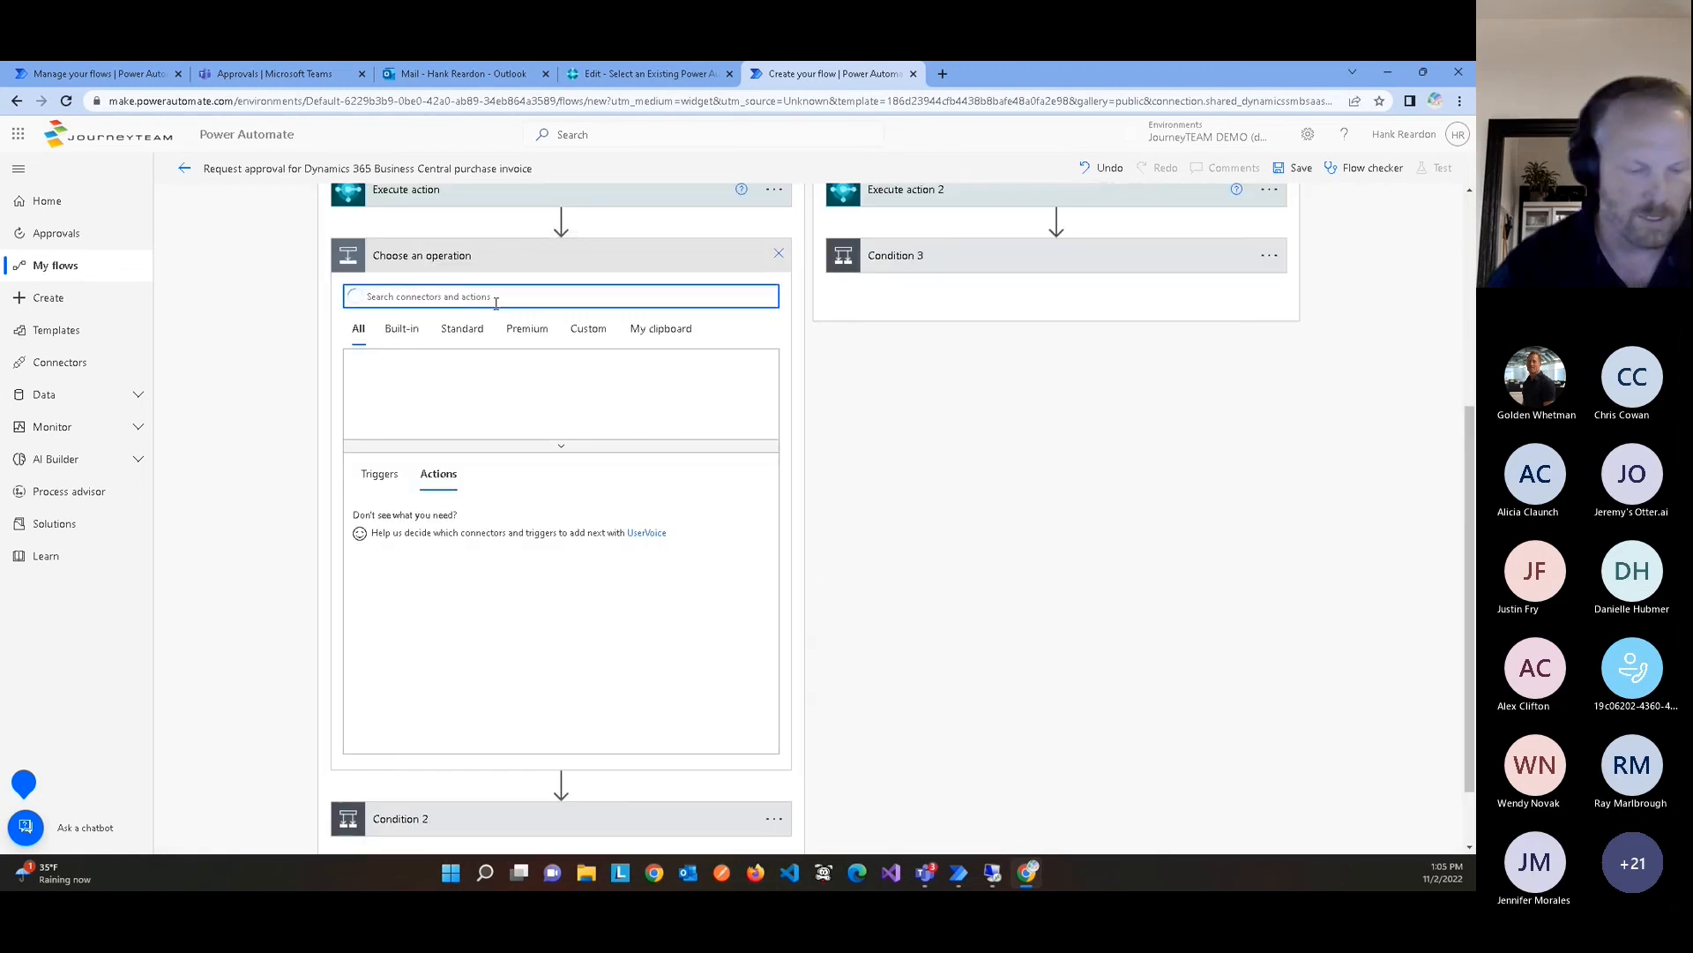
# Search the available operations for "http" and "dataverse", and close the operation chooser without adding an action.
pyautogui.write('http')
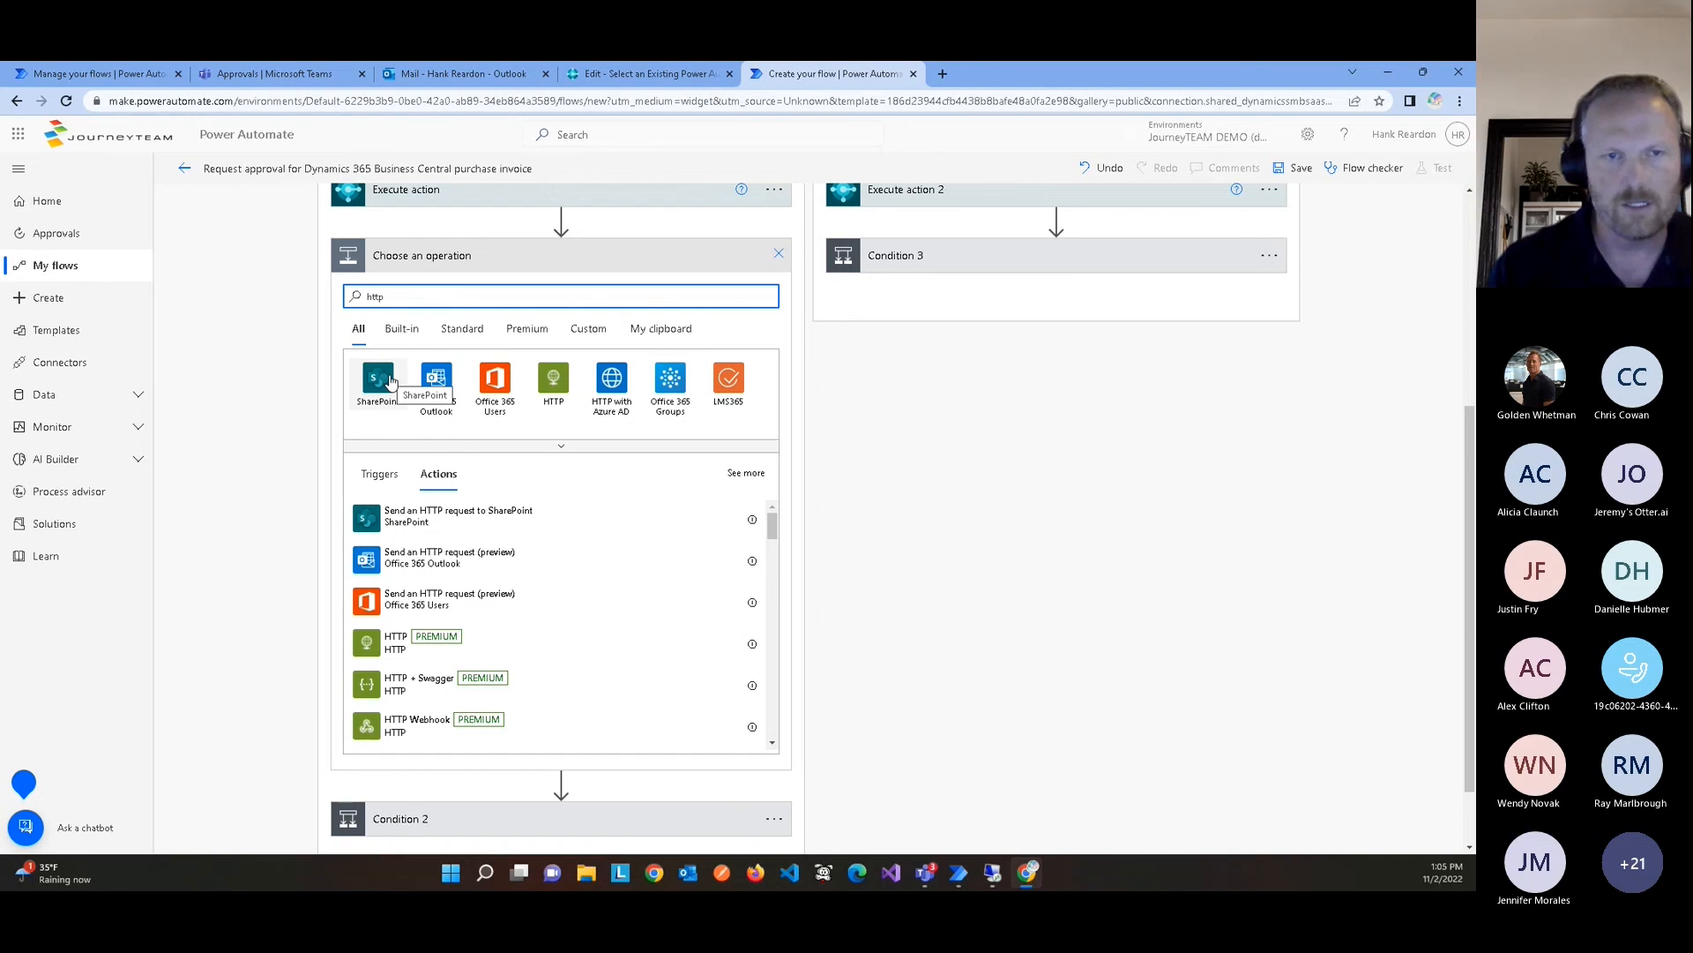
pyautogui.moveTo(422, 304); pyautogui.dragTo(309, 303)
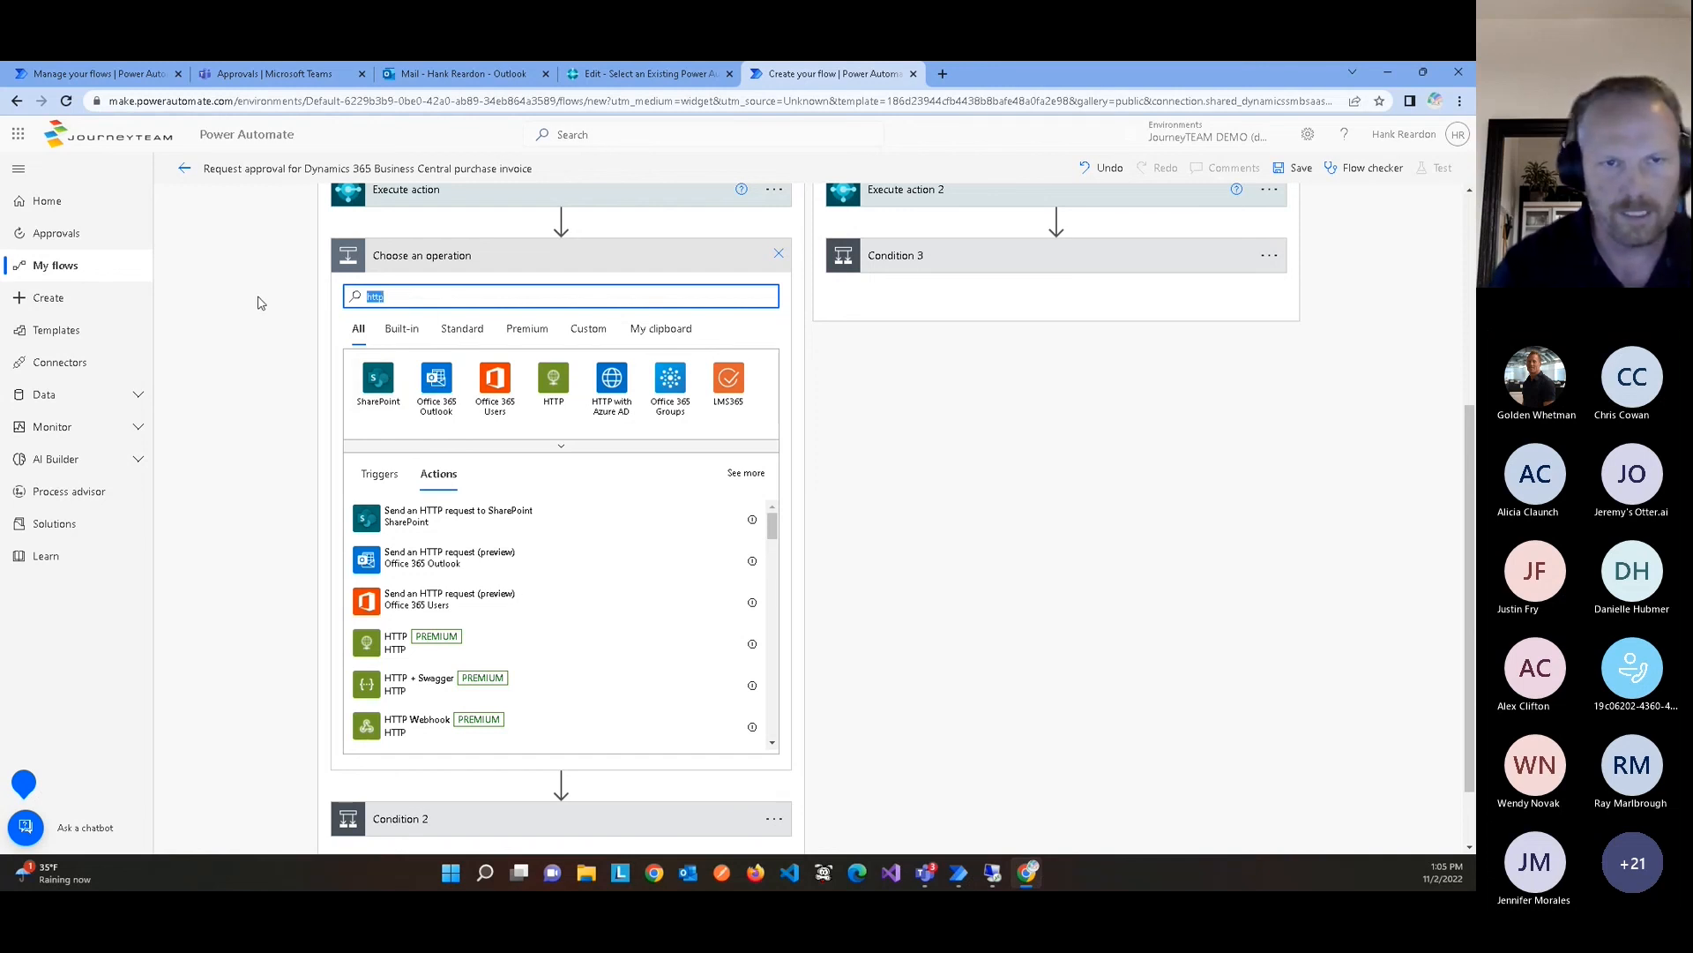
pyautogui.write('datav')
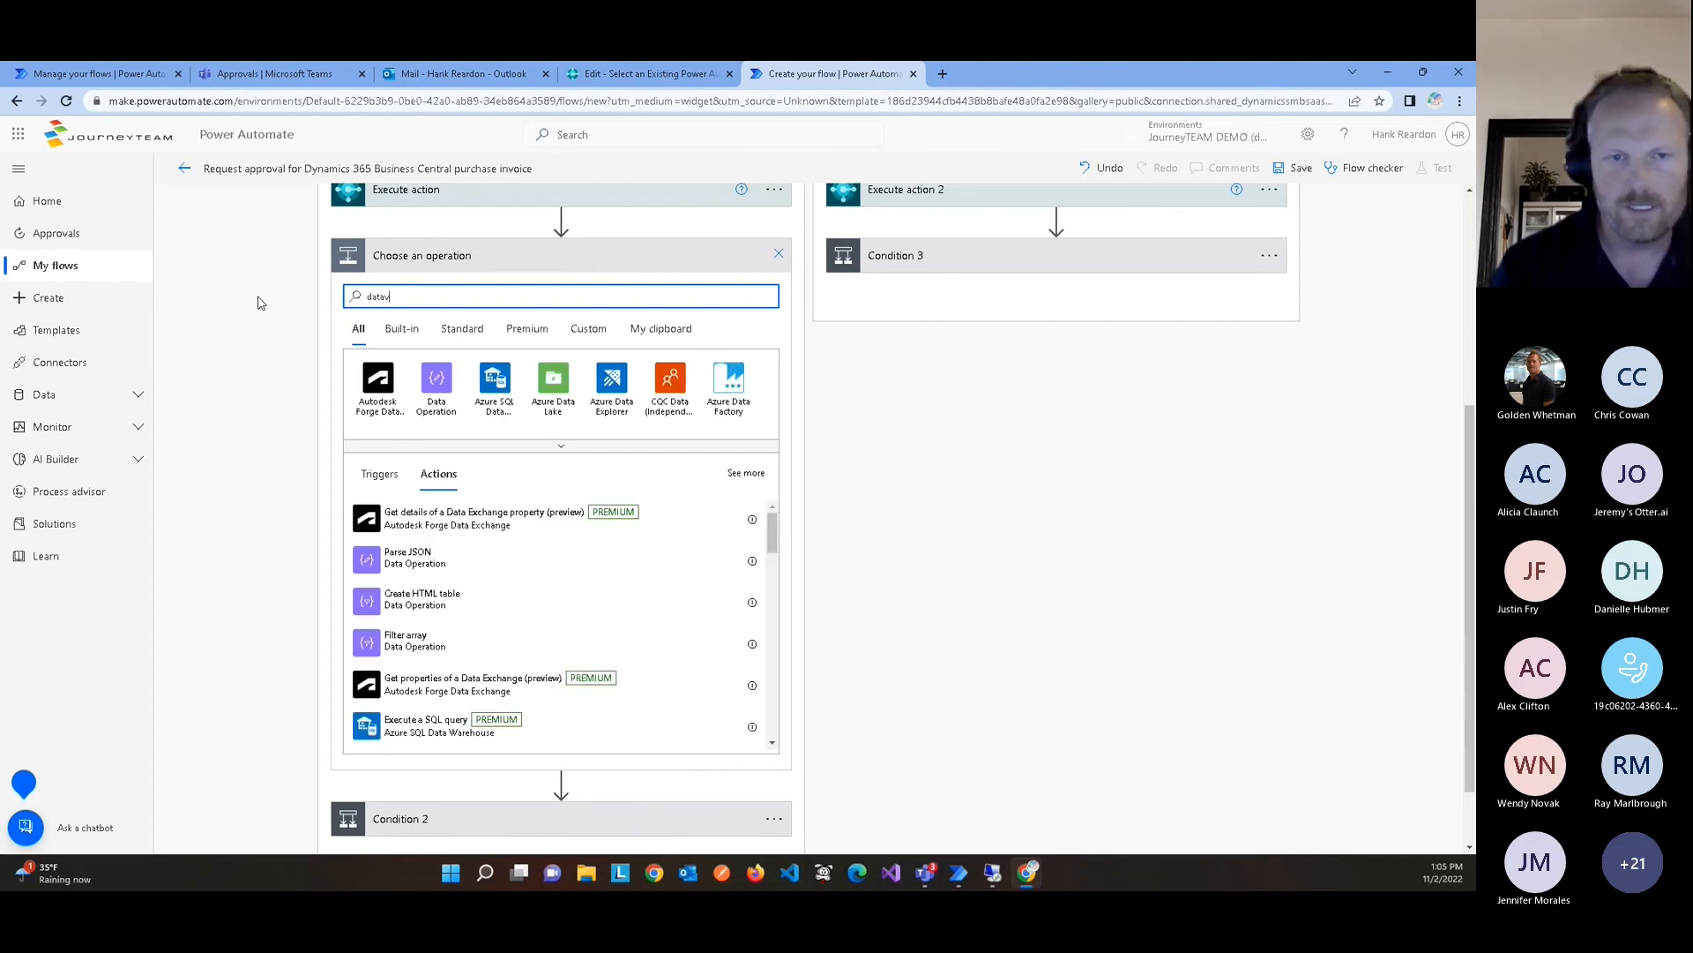
pyautogui.write('ers')
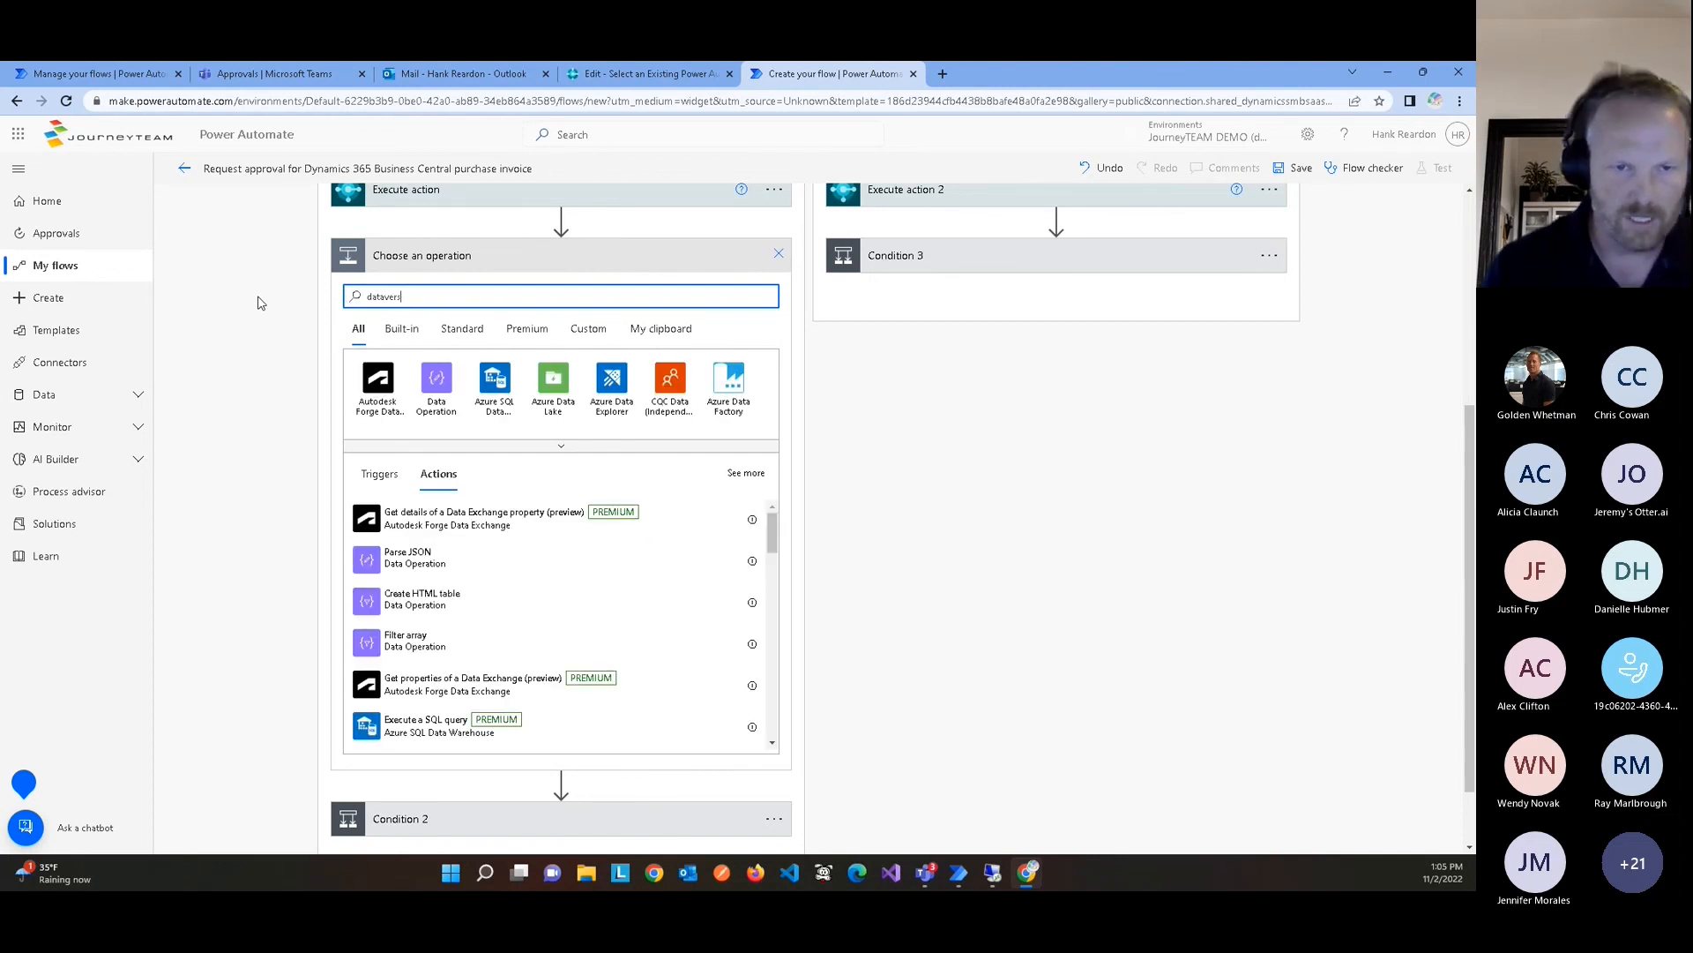
pyautogui.write('e')
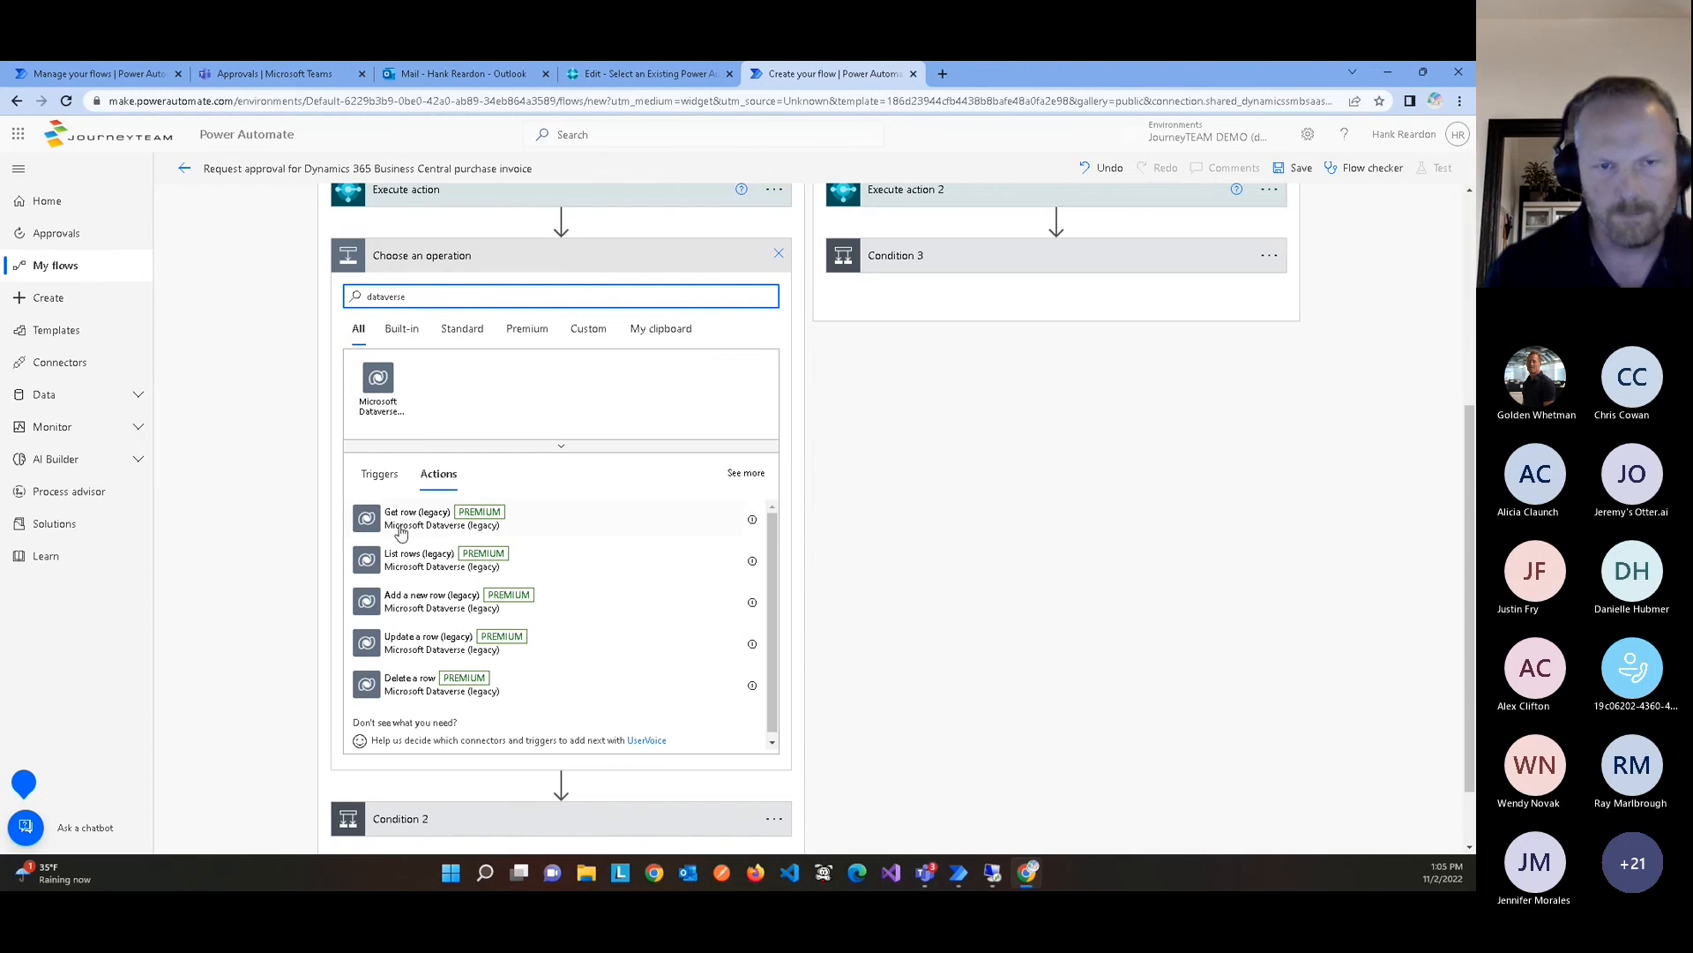
pyautogui.click(781, 257)
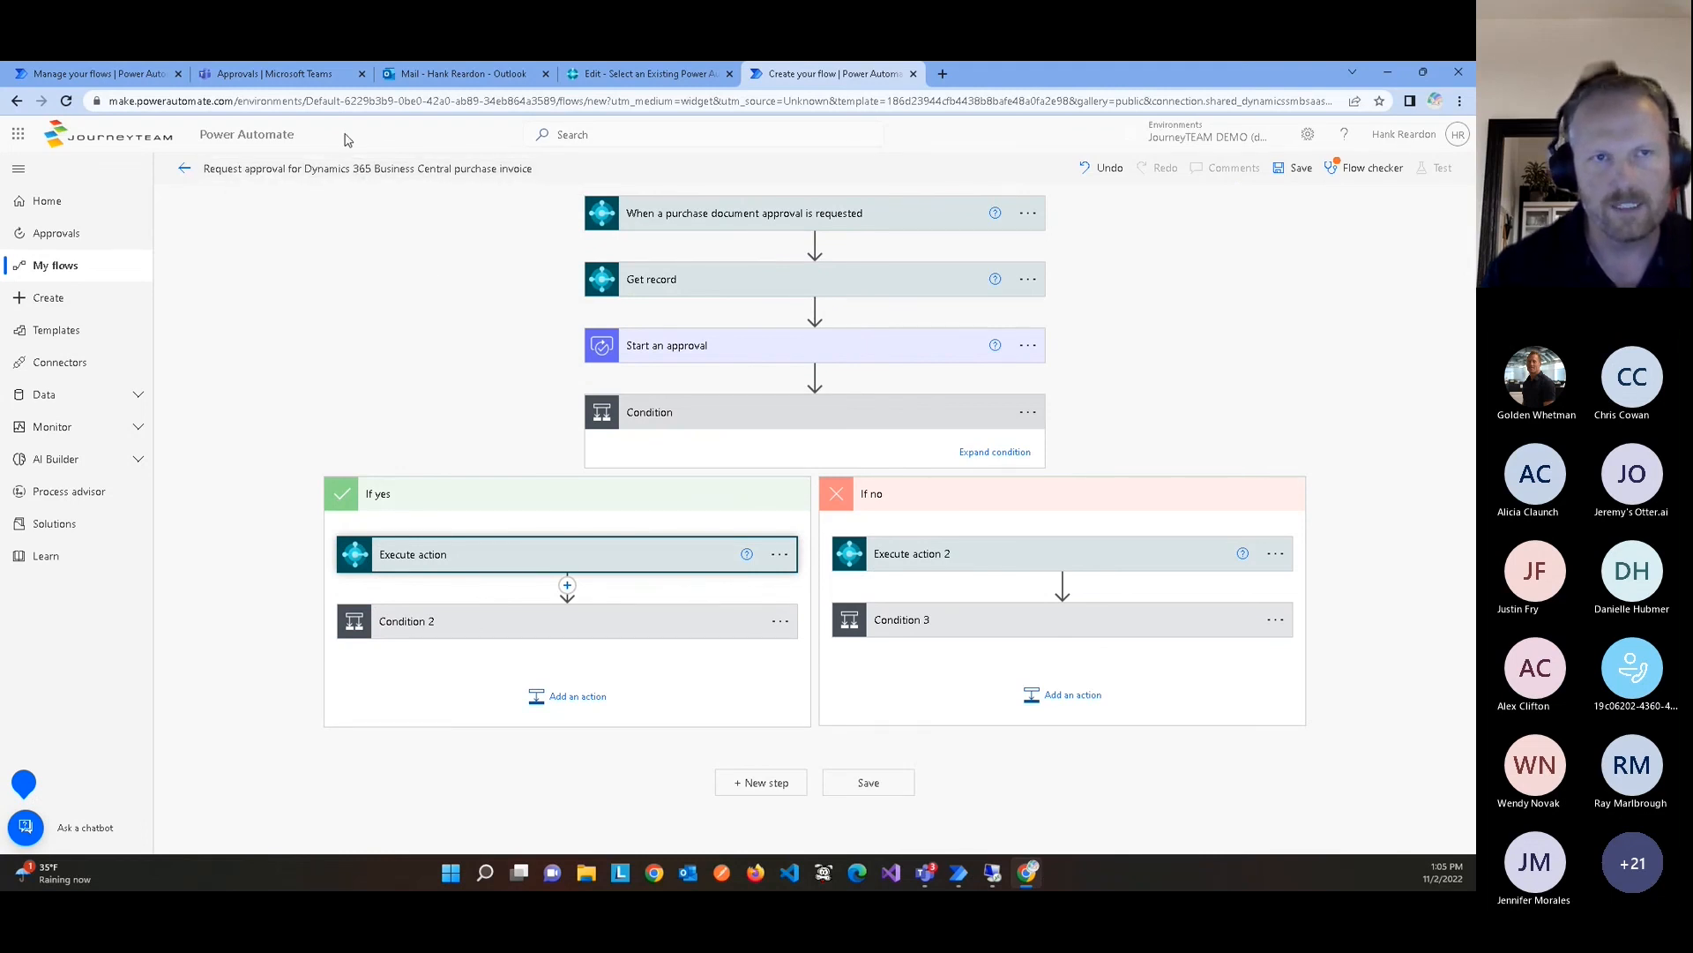
# Open the existing BTS Request approval for purchase invoice flow for editing and examine the header conditions of its purchase document approval trigger.
pyautogui.click(121, 78)
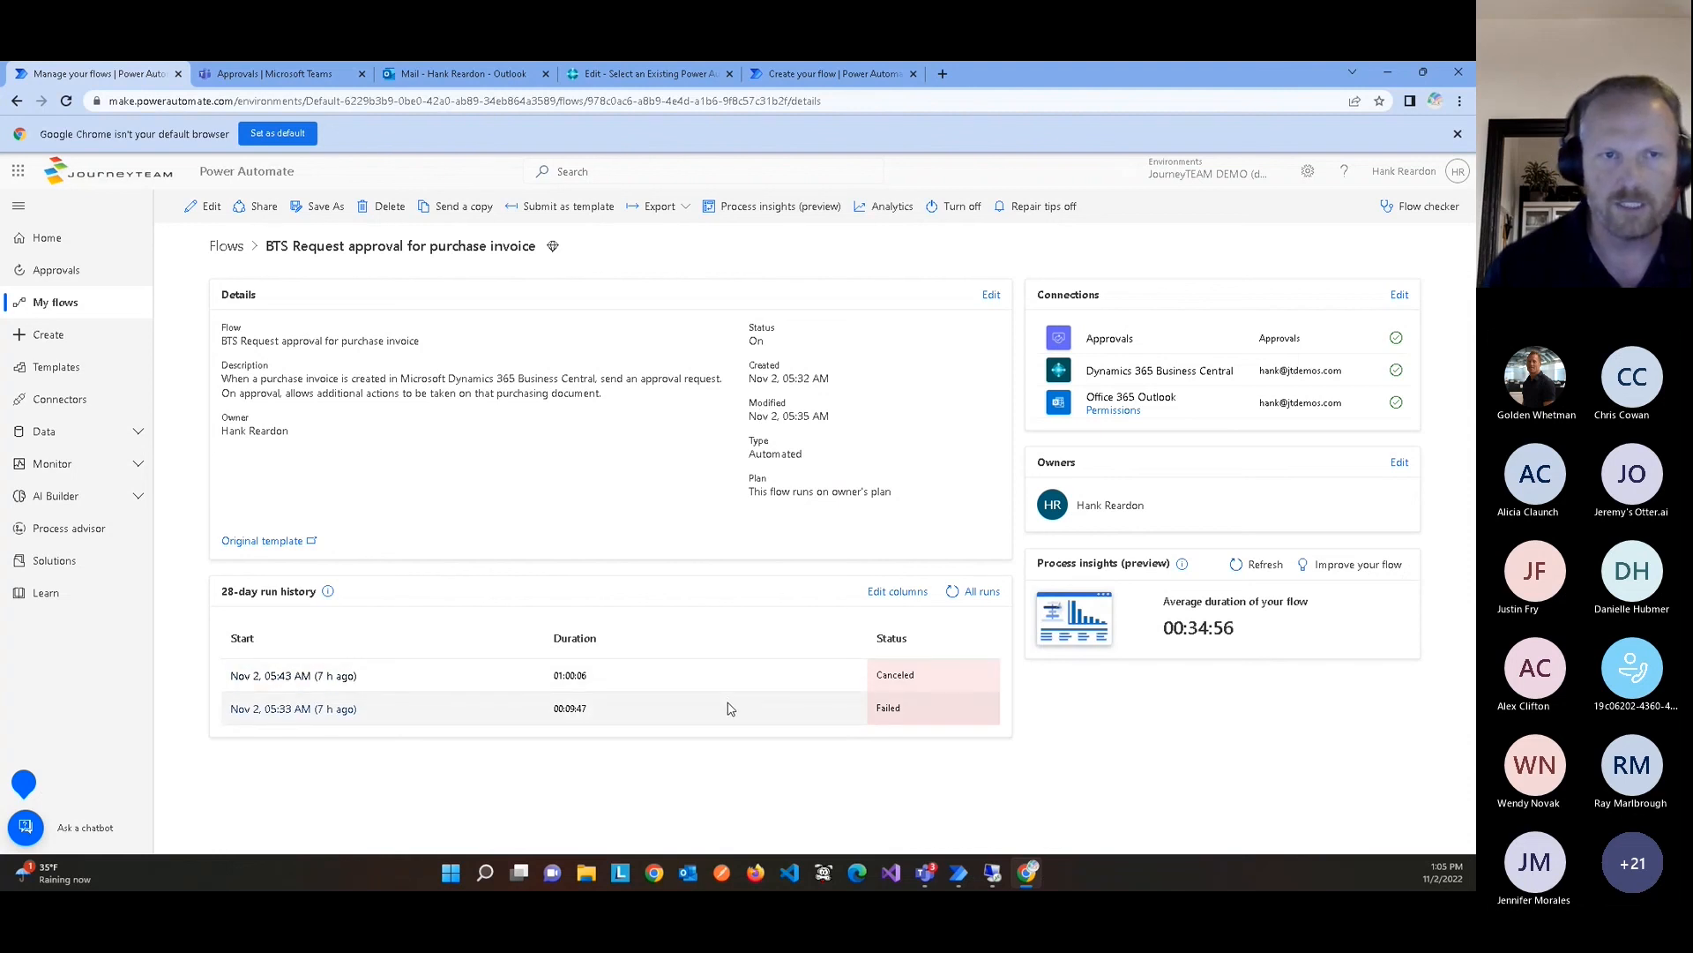
pyautogui.click(209, 206)
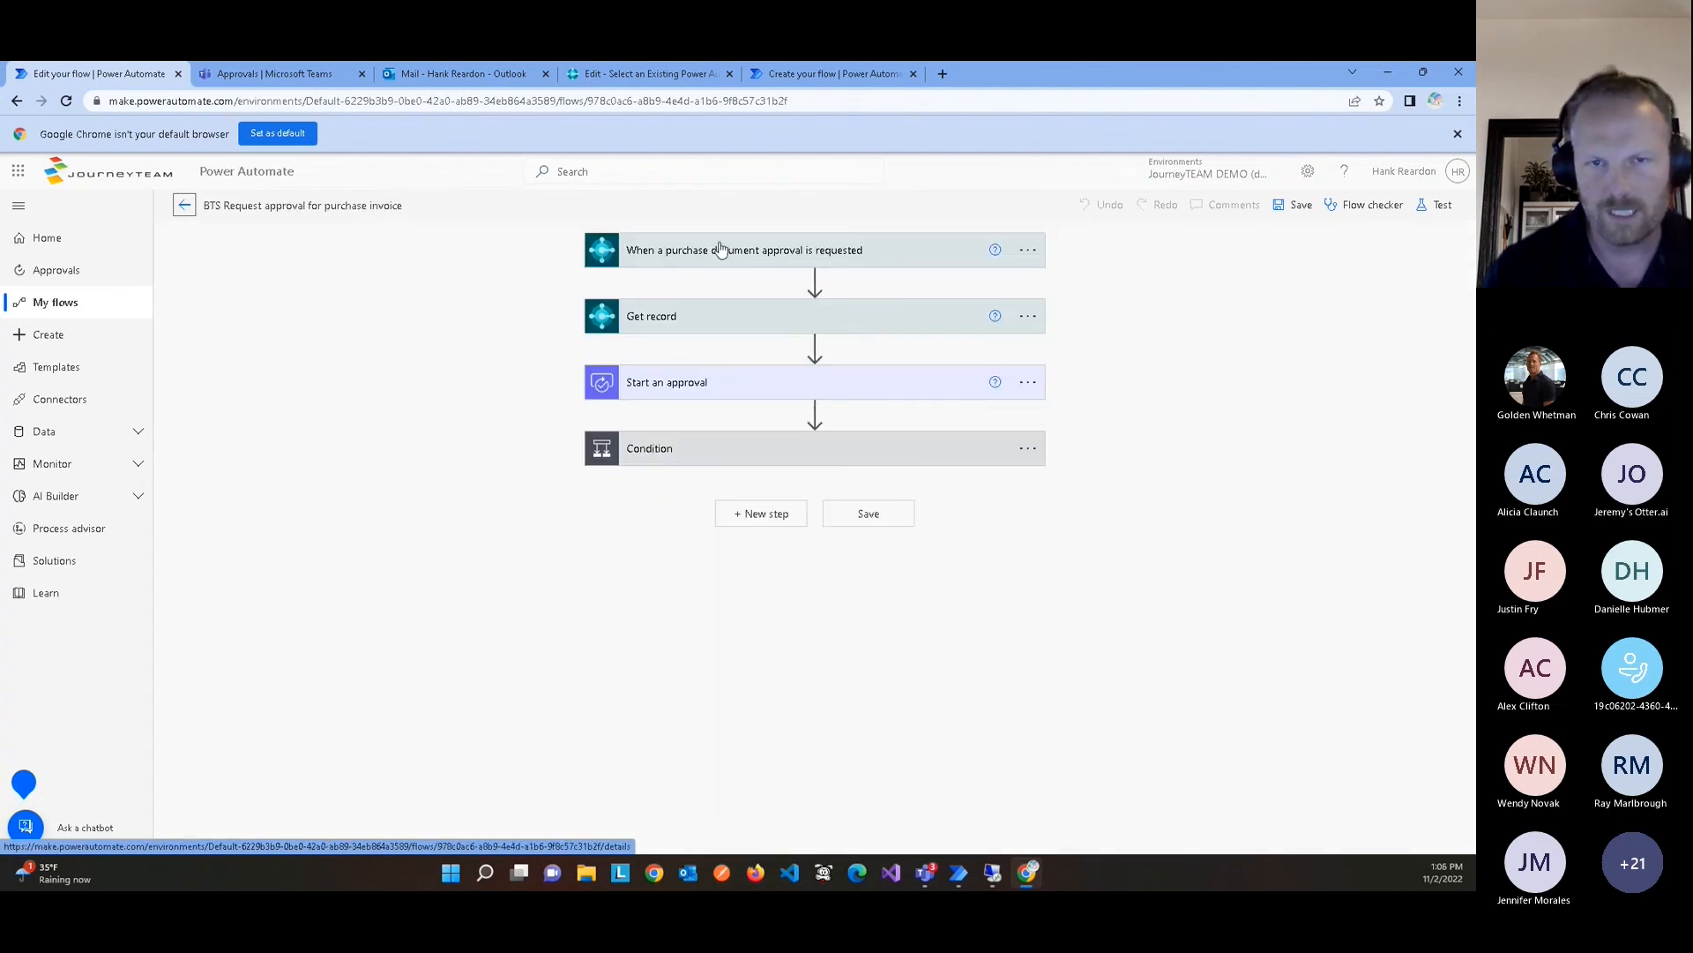
pyautogui.click(721, 250)
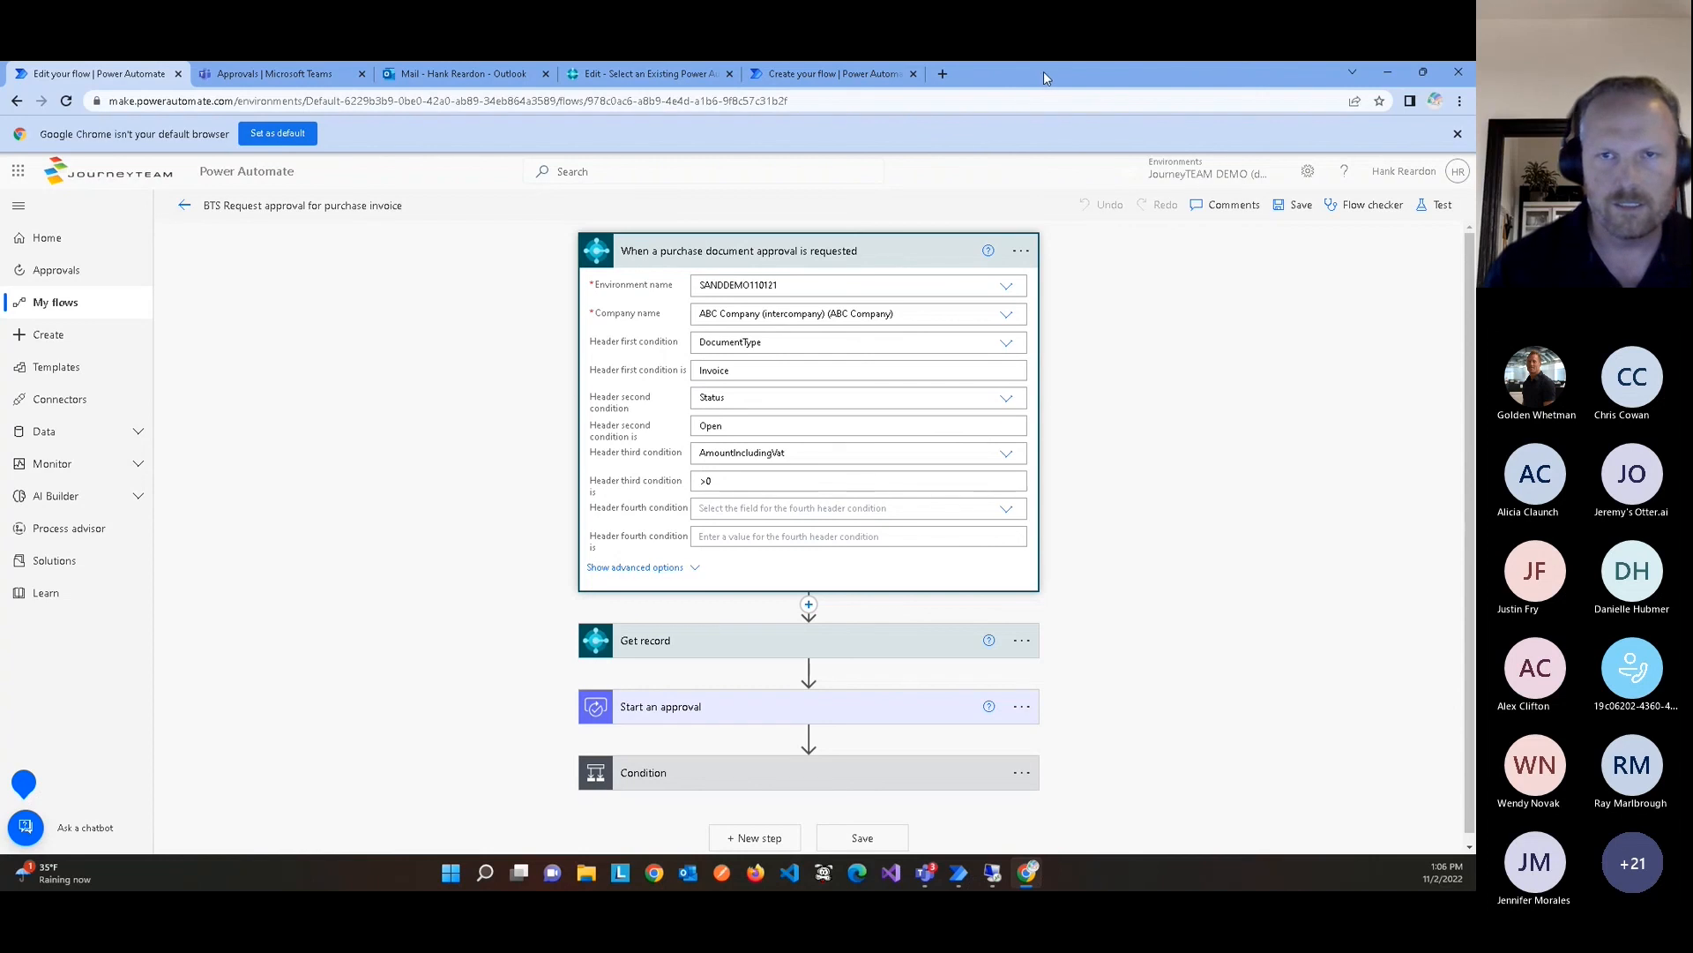
# Switch to Business Central, leave the Power Automate template selection, and send an approval request for purchase invoice 1002.
pyautogui.moveTo(1040, 78); pyautogui.dragTo(1035, 99)
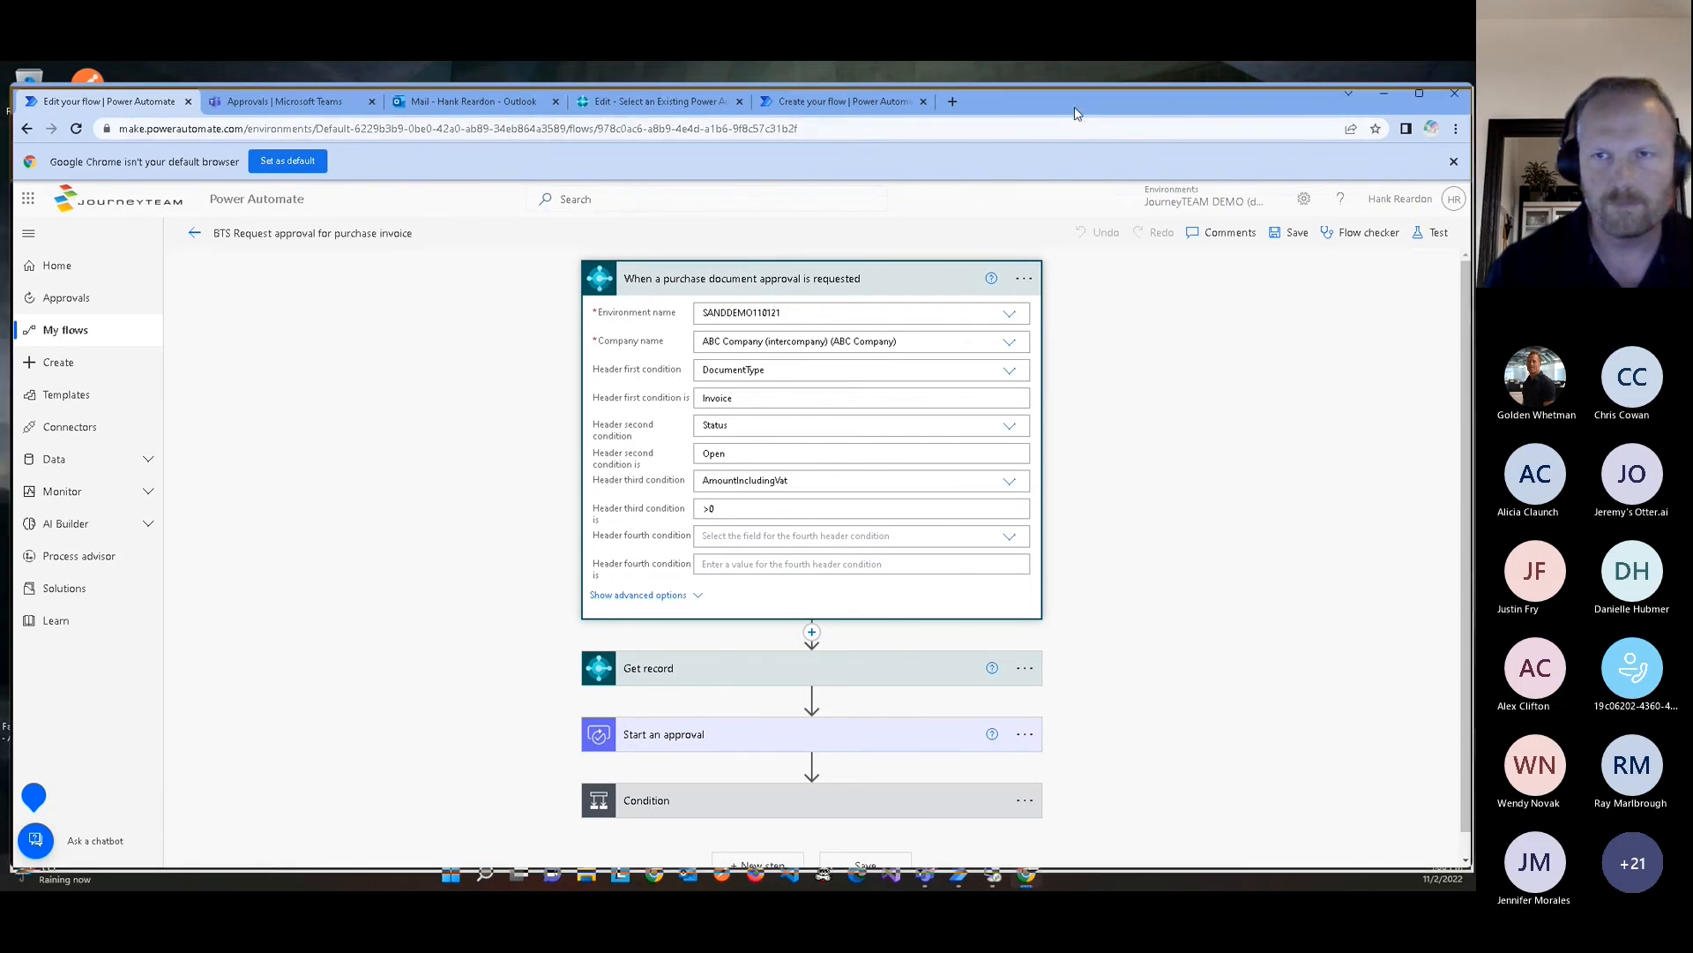
pyautogui.moveTo(1074, 107); pyautogui.dragTo(1069, 132)
pyautogui.click(684, 132)
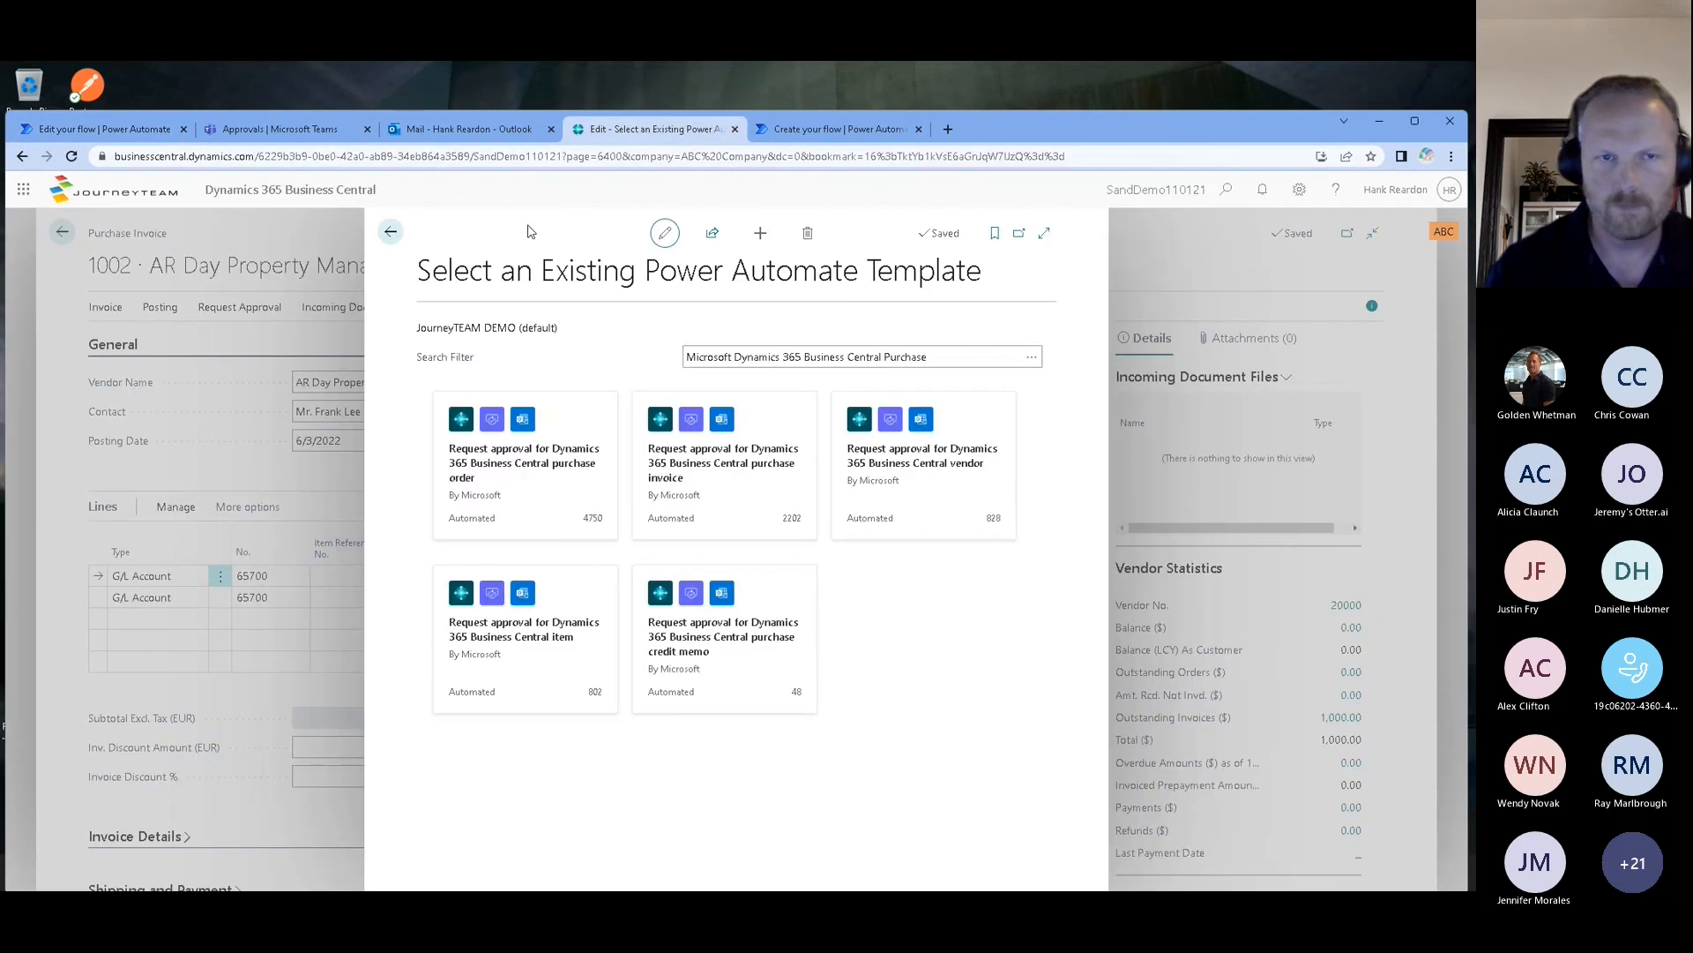
pyautogui.click(391, 232)
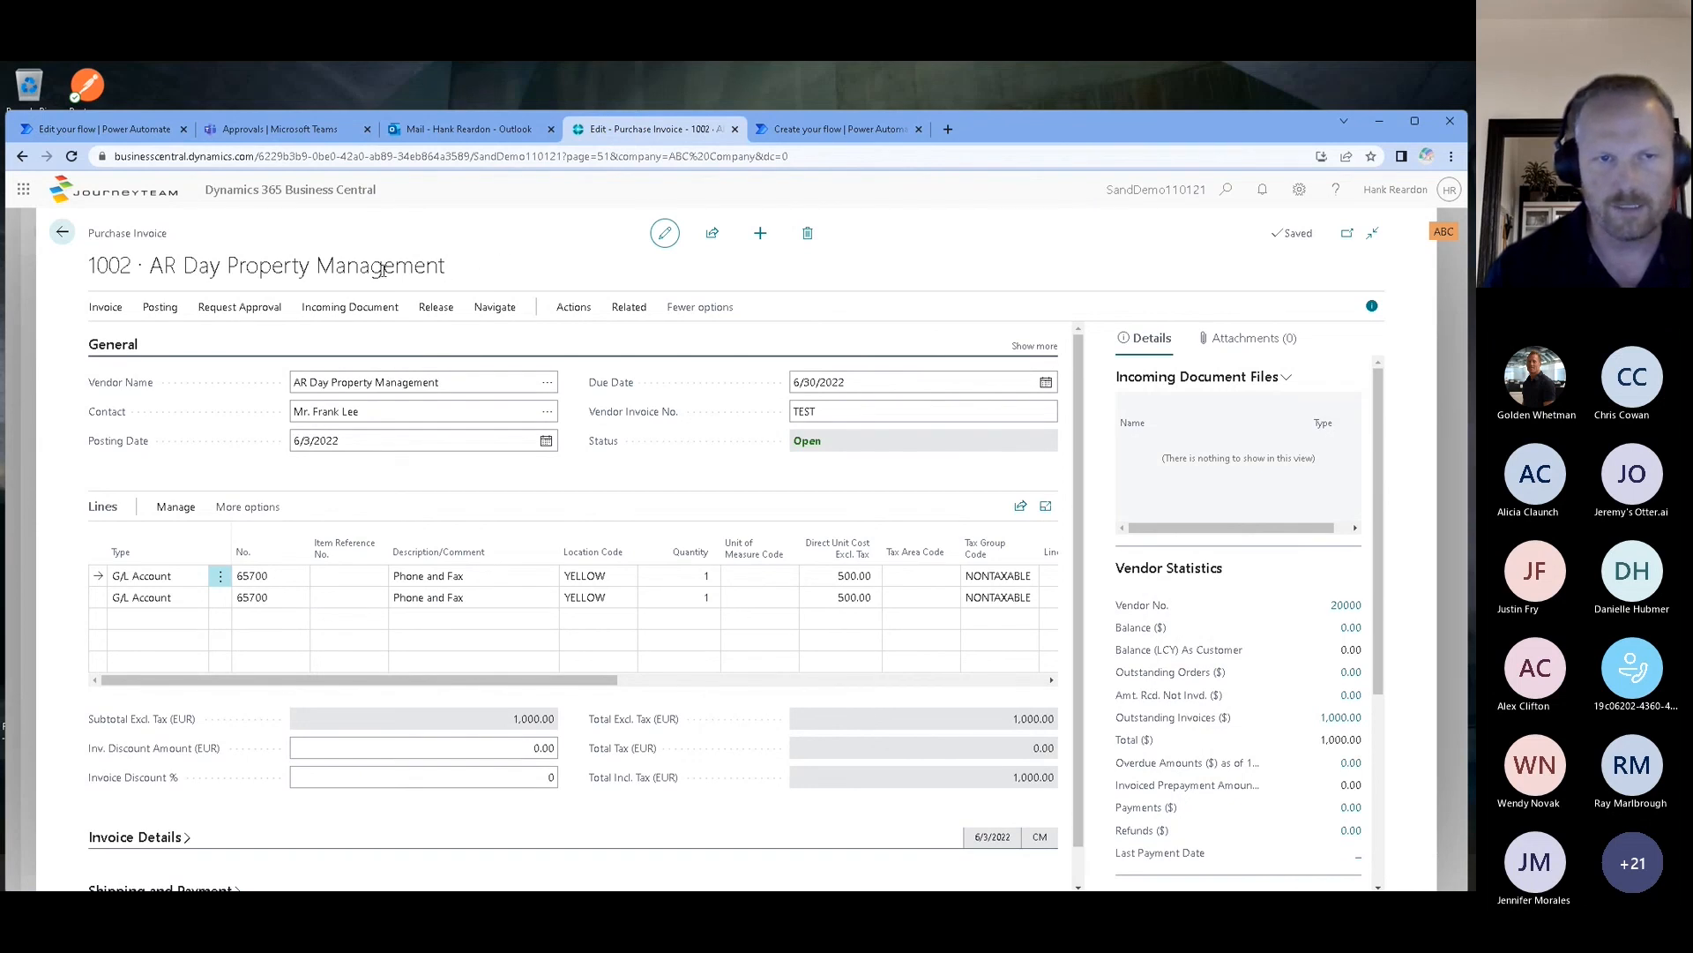
pyautogui.click(262, 310)
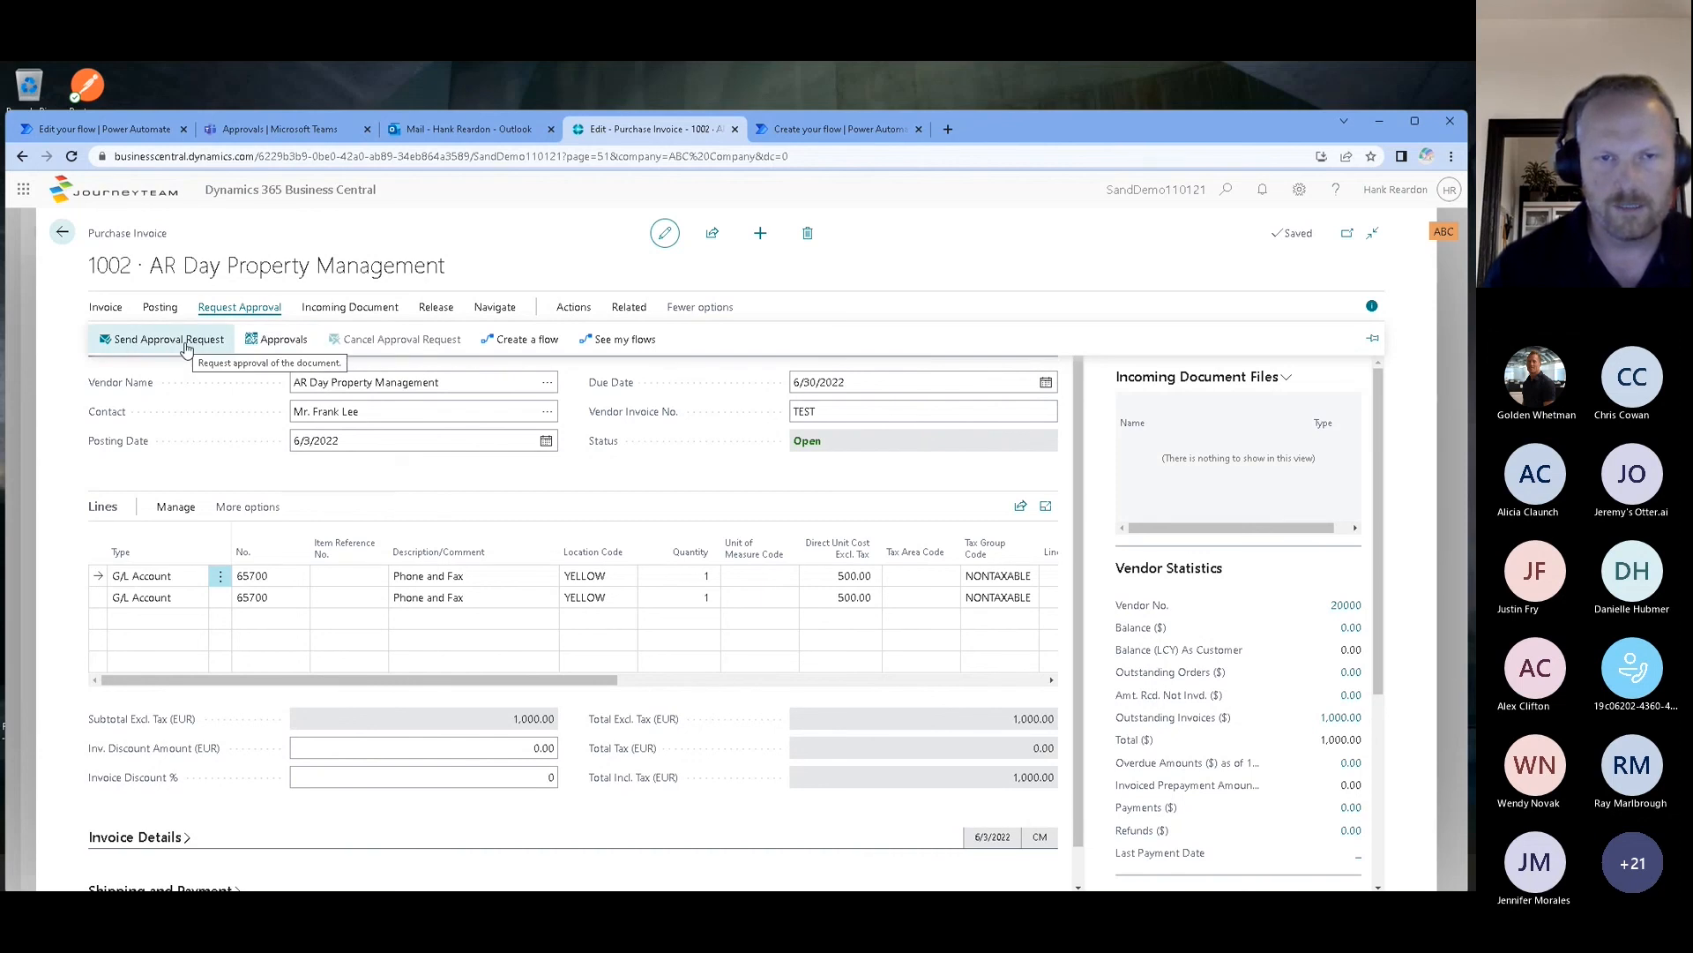
pyautogui.click(185, 346)
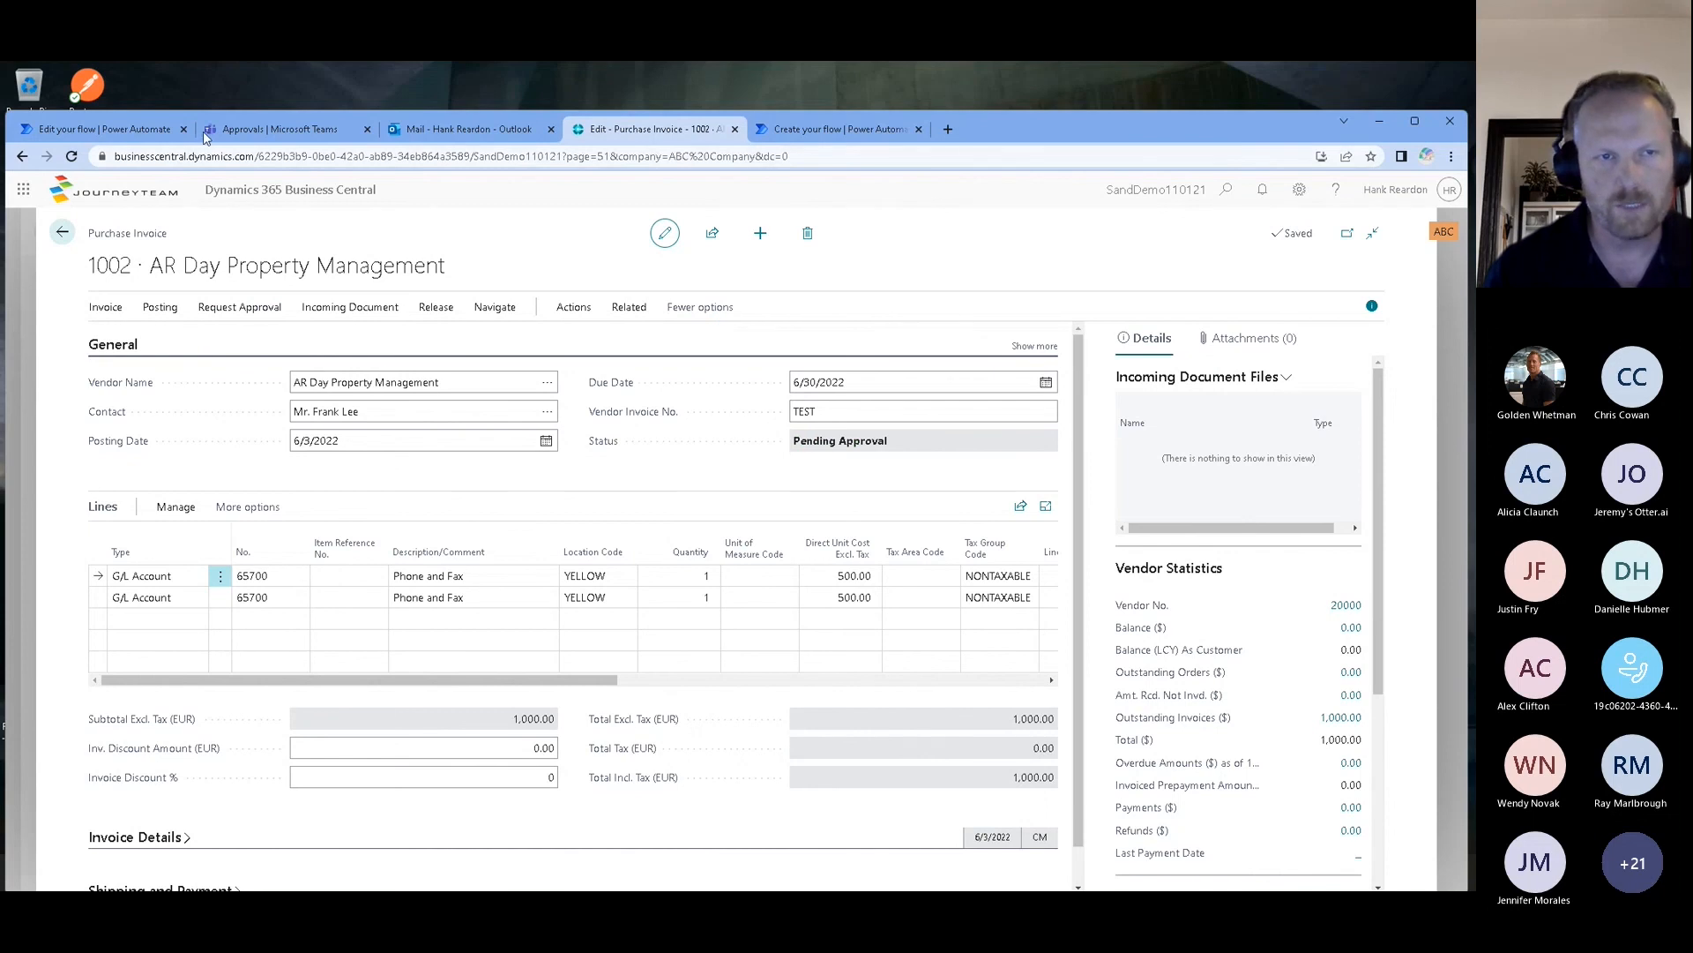
# Switch back to Power Automate, open the newest run of the BTS purchase invoice flow, and inspect its Start an approval action.
pyautogui.click(127, 128)
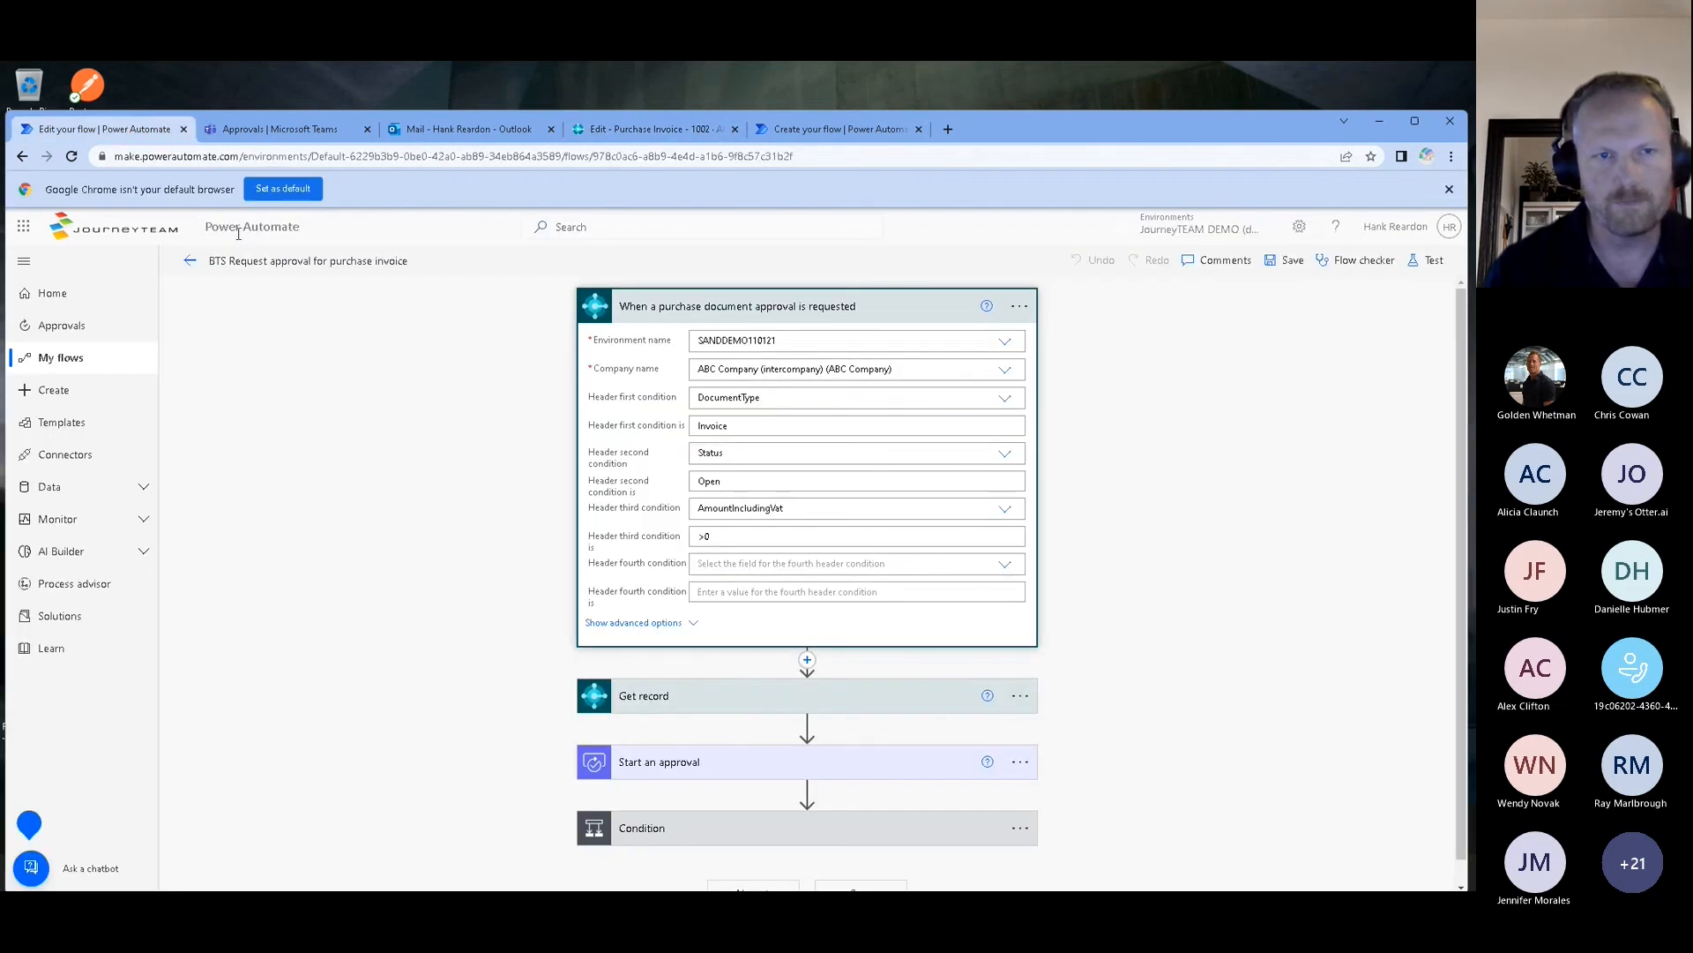
pyautogui.click(193, 266)
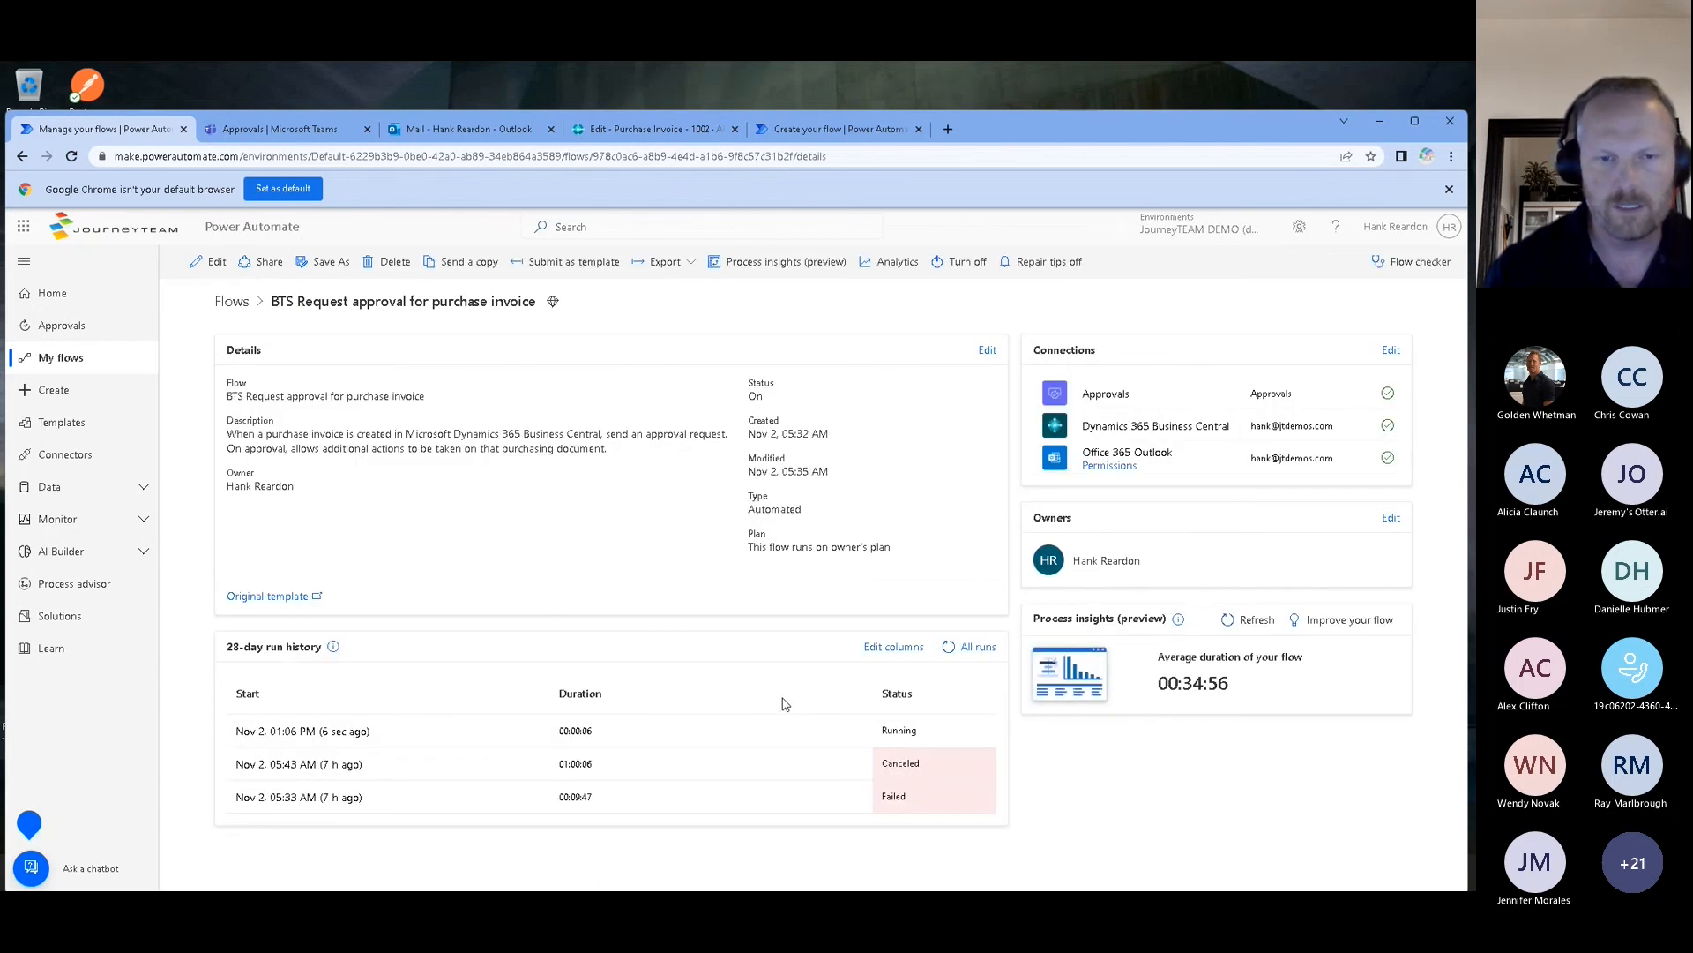
pyautogui.click(326, 732)
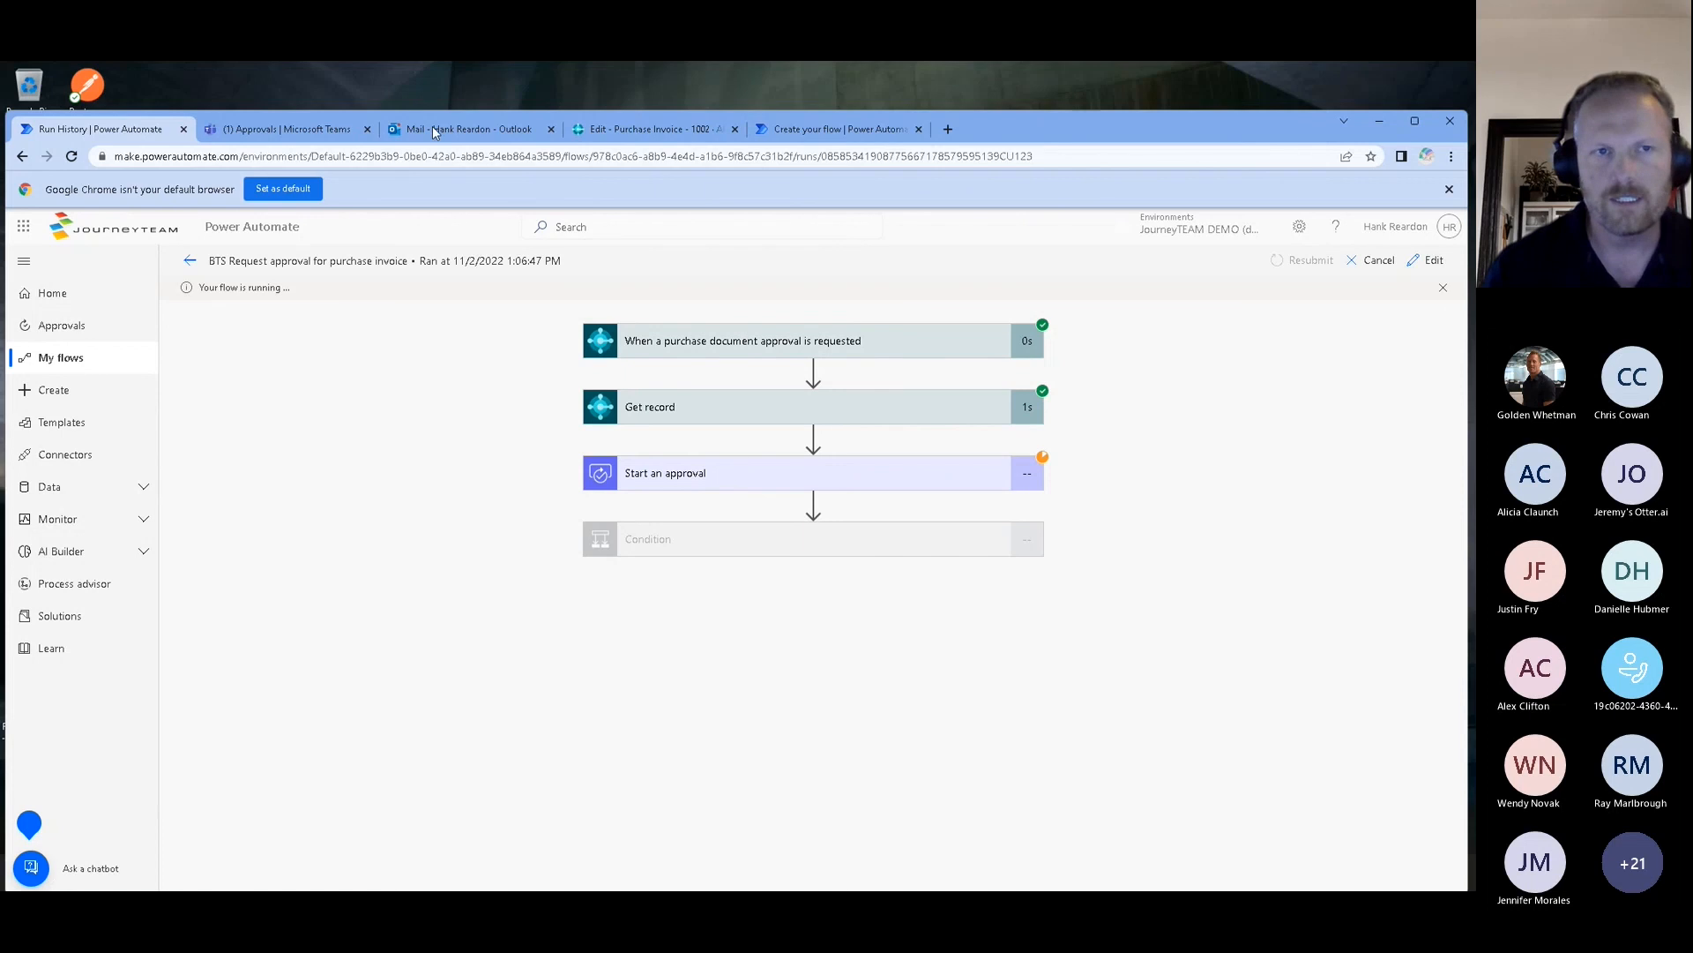
pyautogui.click(715, 480)
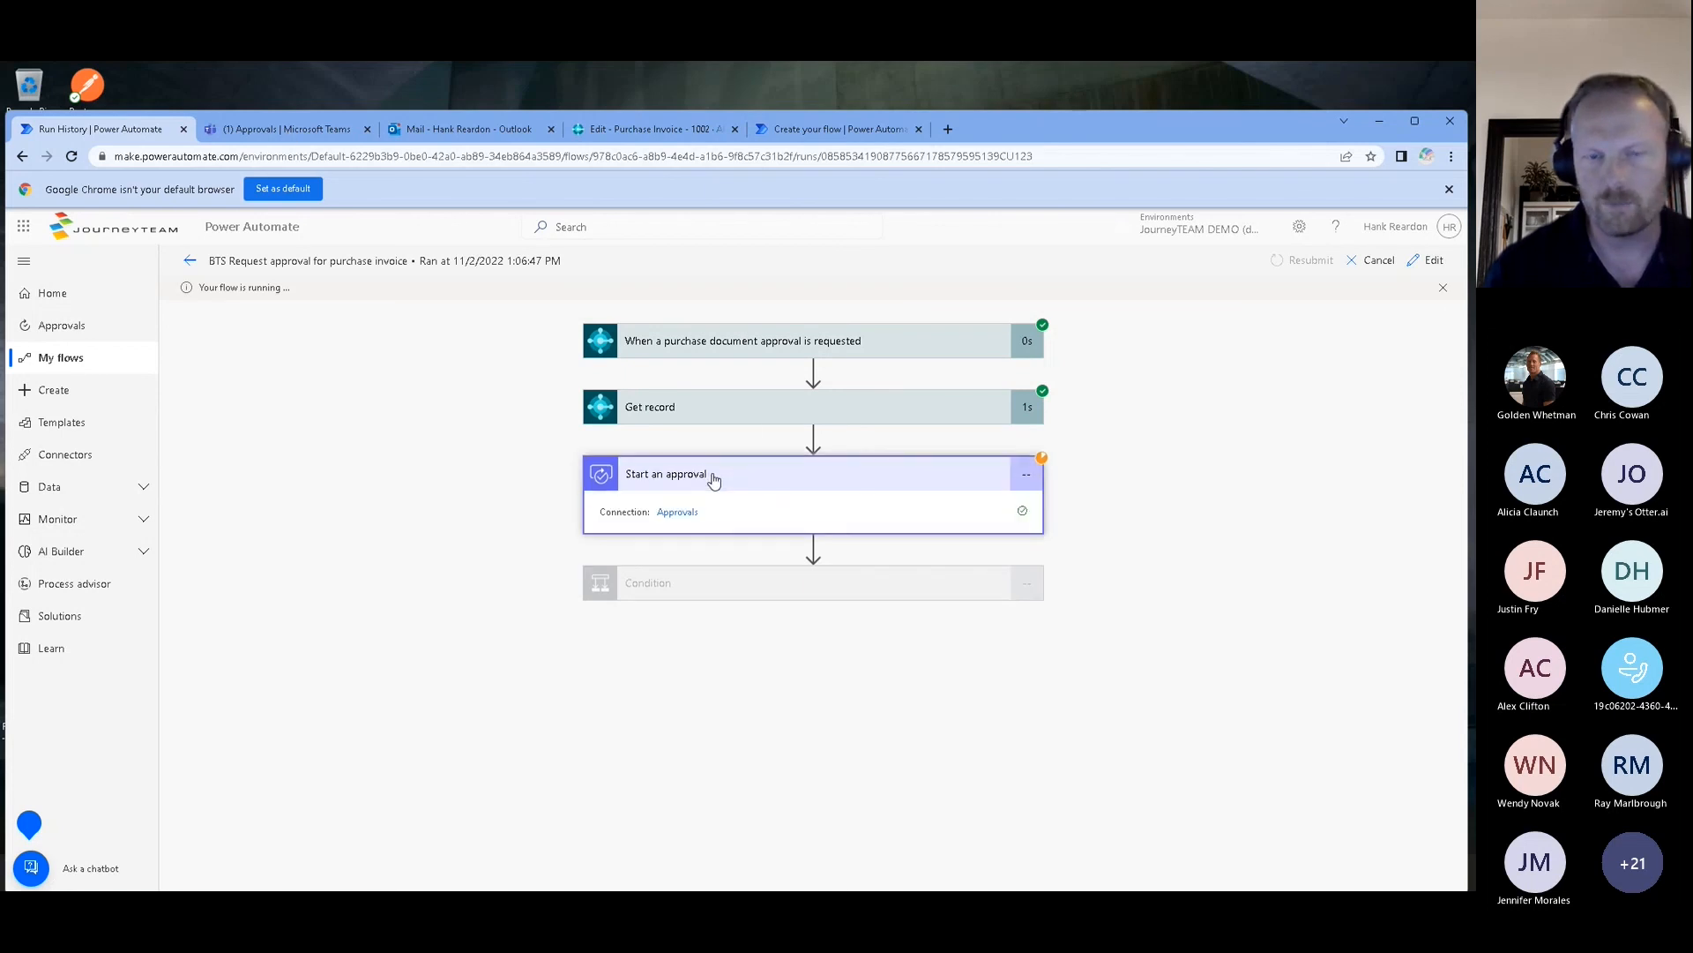
pyautogui.click(714, 480)
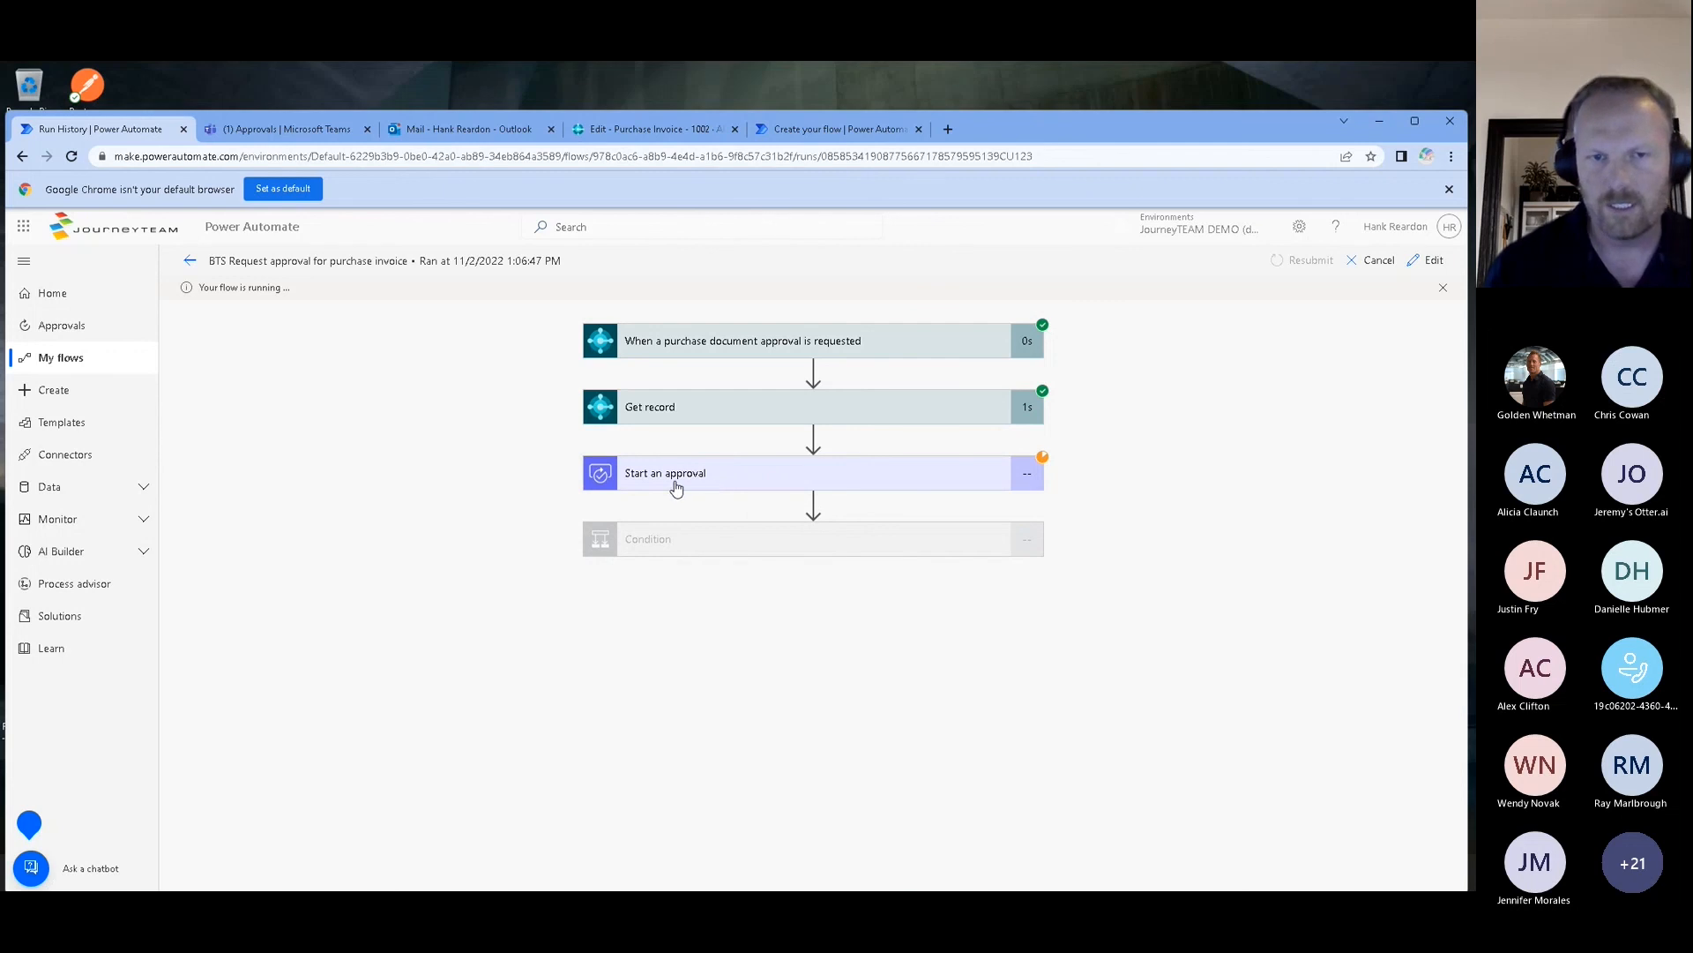
# View the newest purchase invoice 1002 approval request in the Teams activity feed and in the Outlook inbox.
pyautogui.click(290, 130)
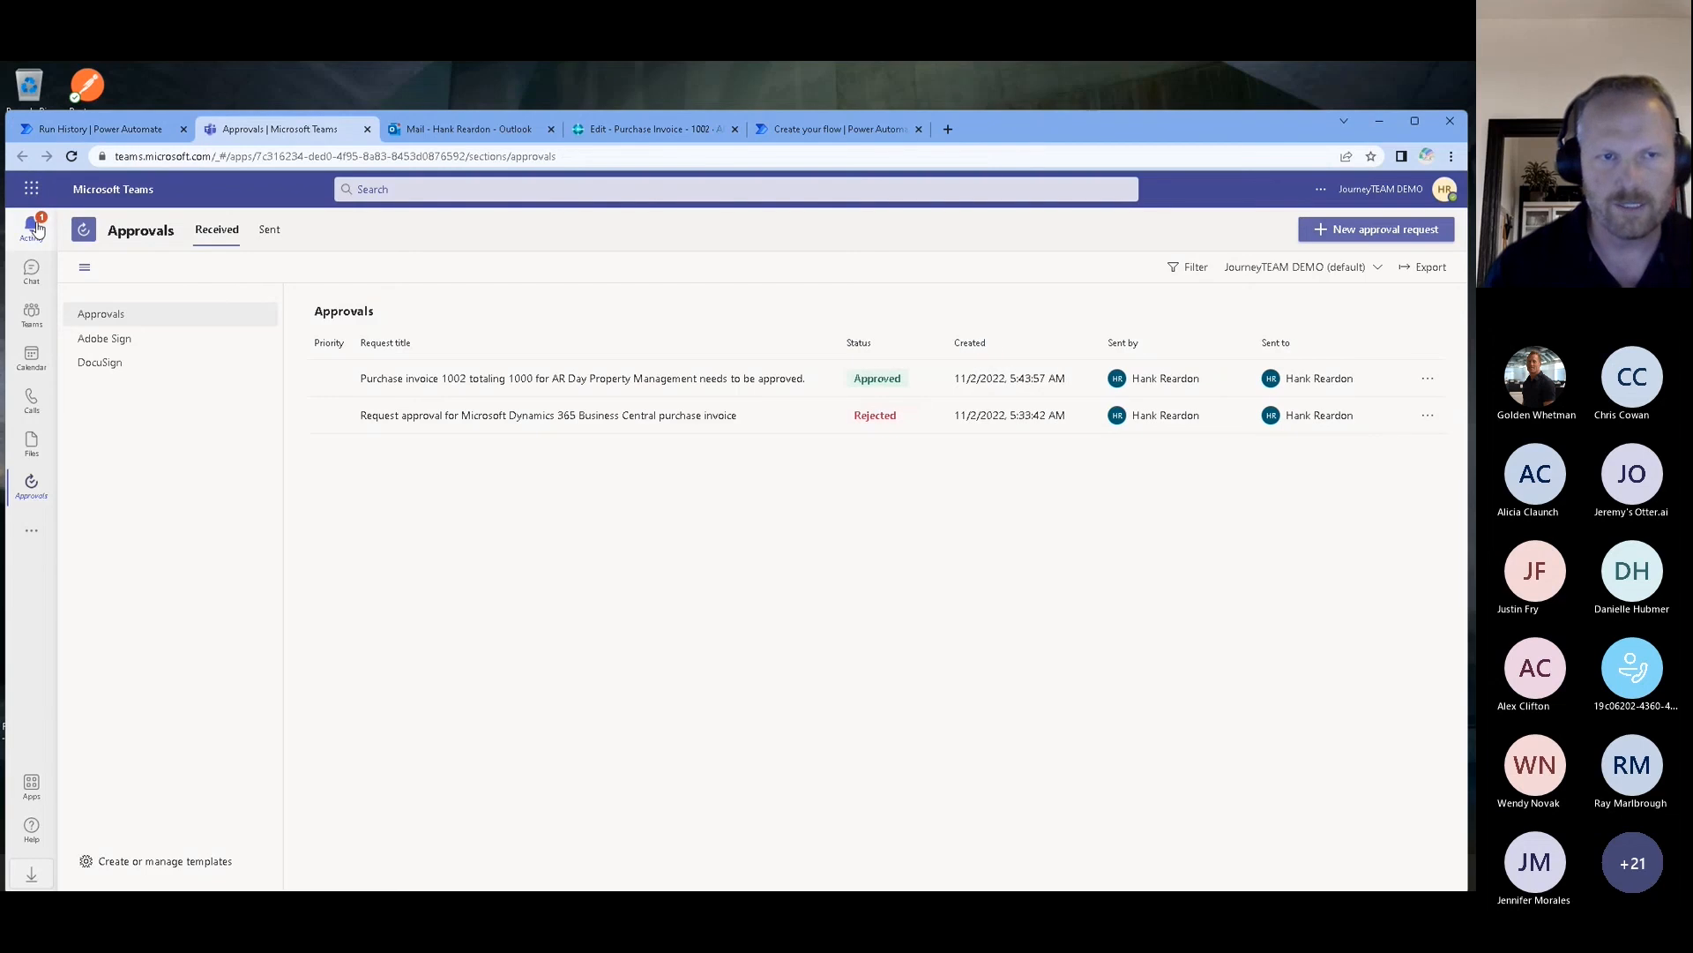
pyautogui.click(34, 227)
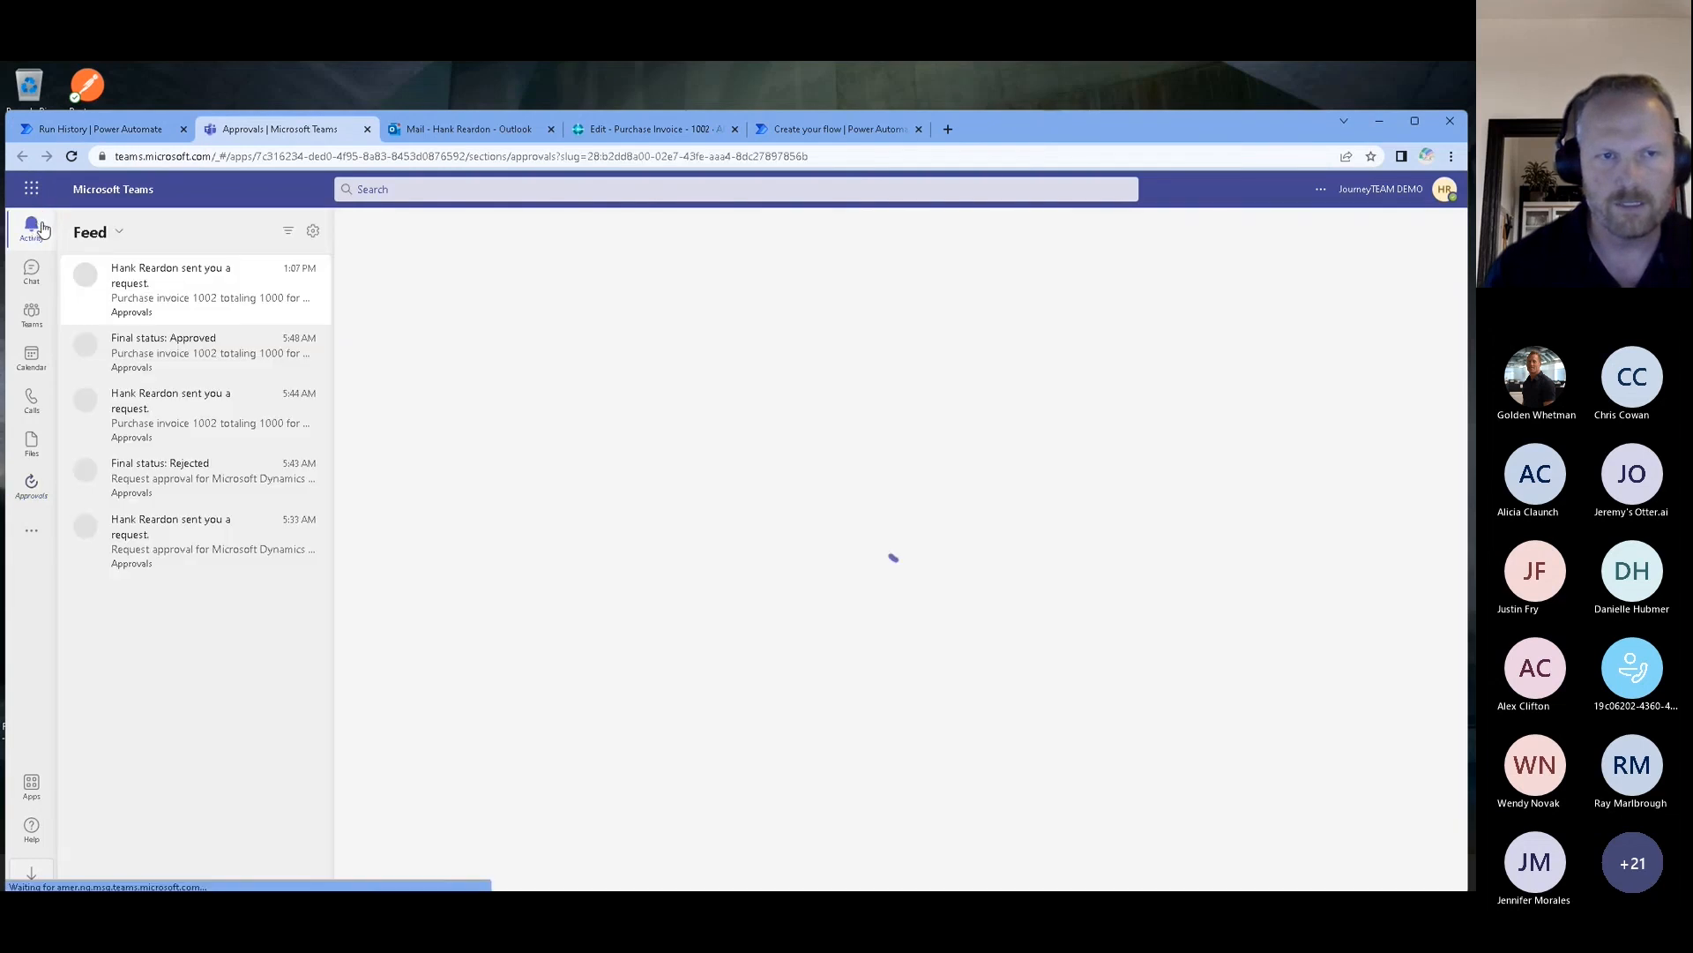
pyautogui.click(162, 302)
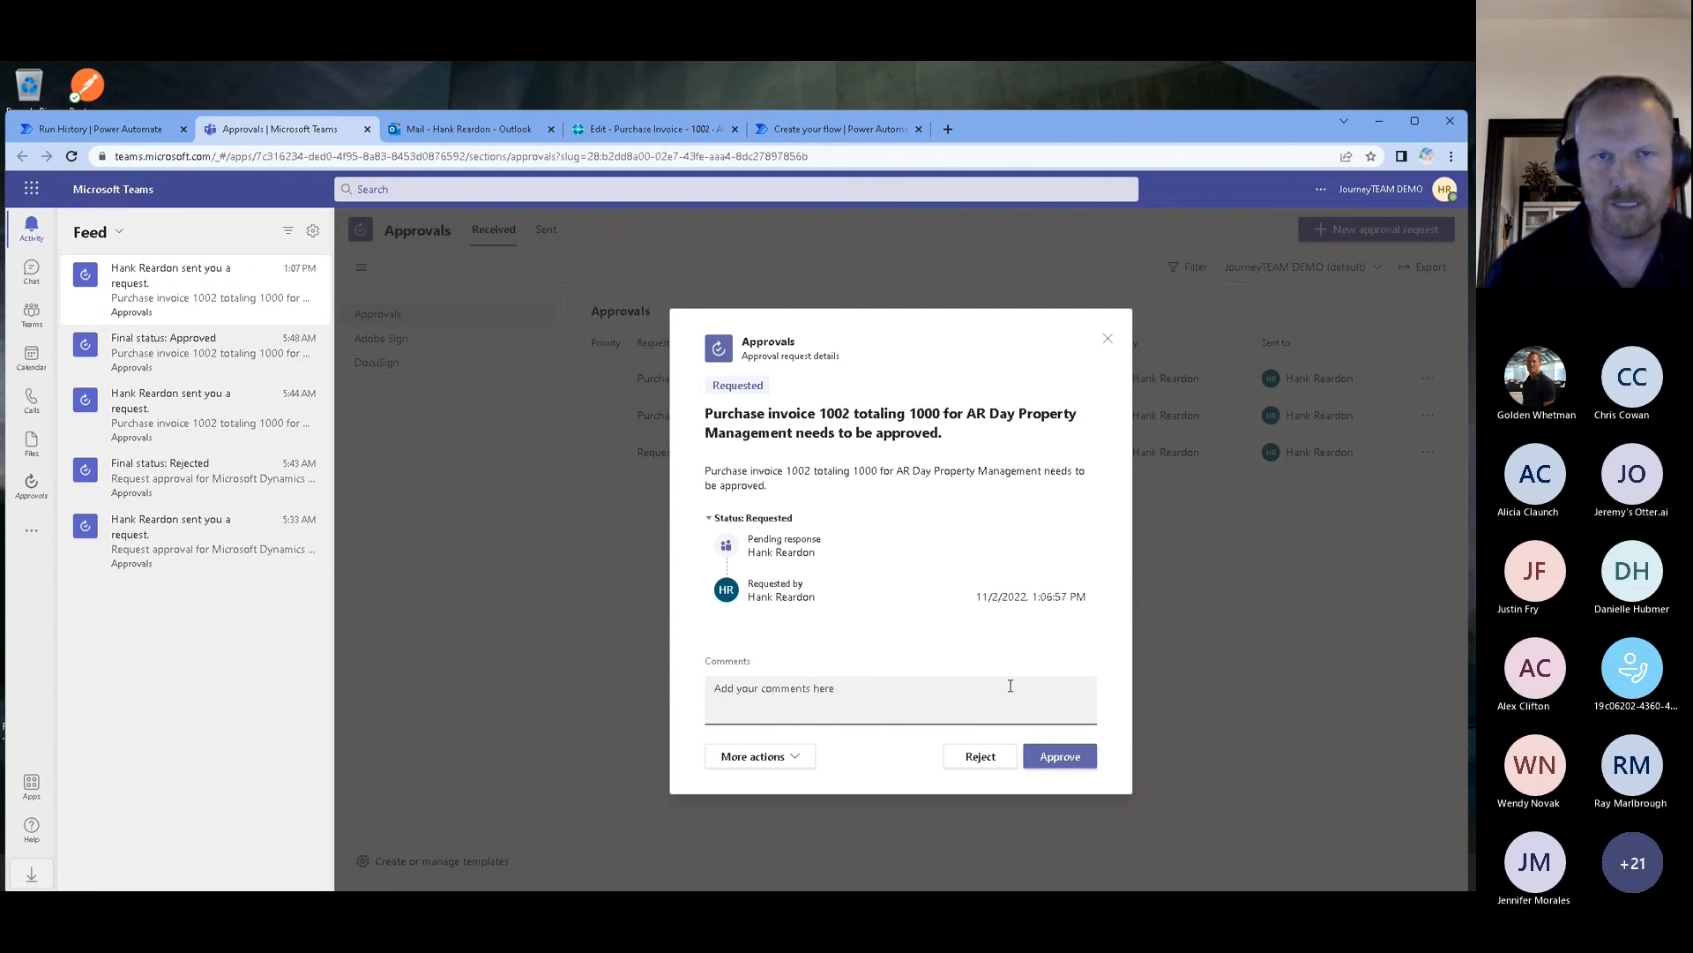
pyautogui.click(441, 138)
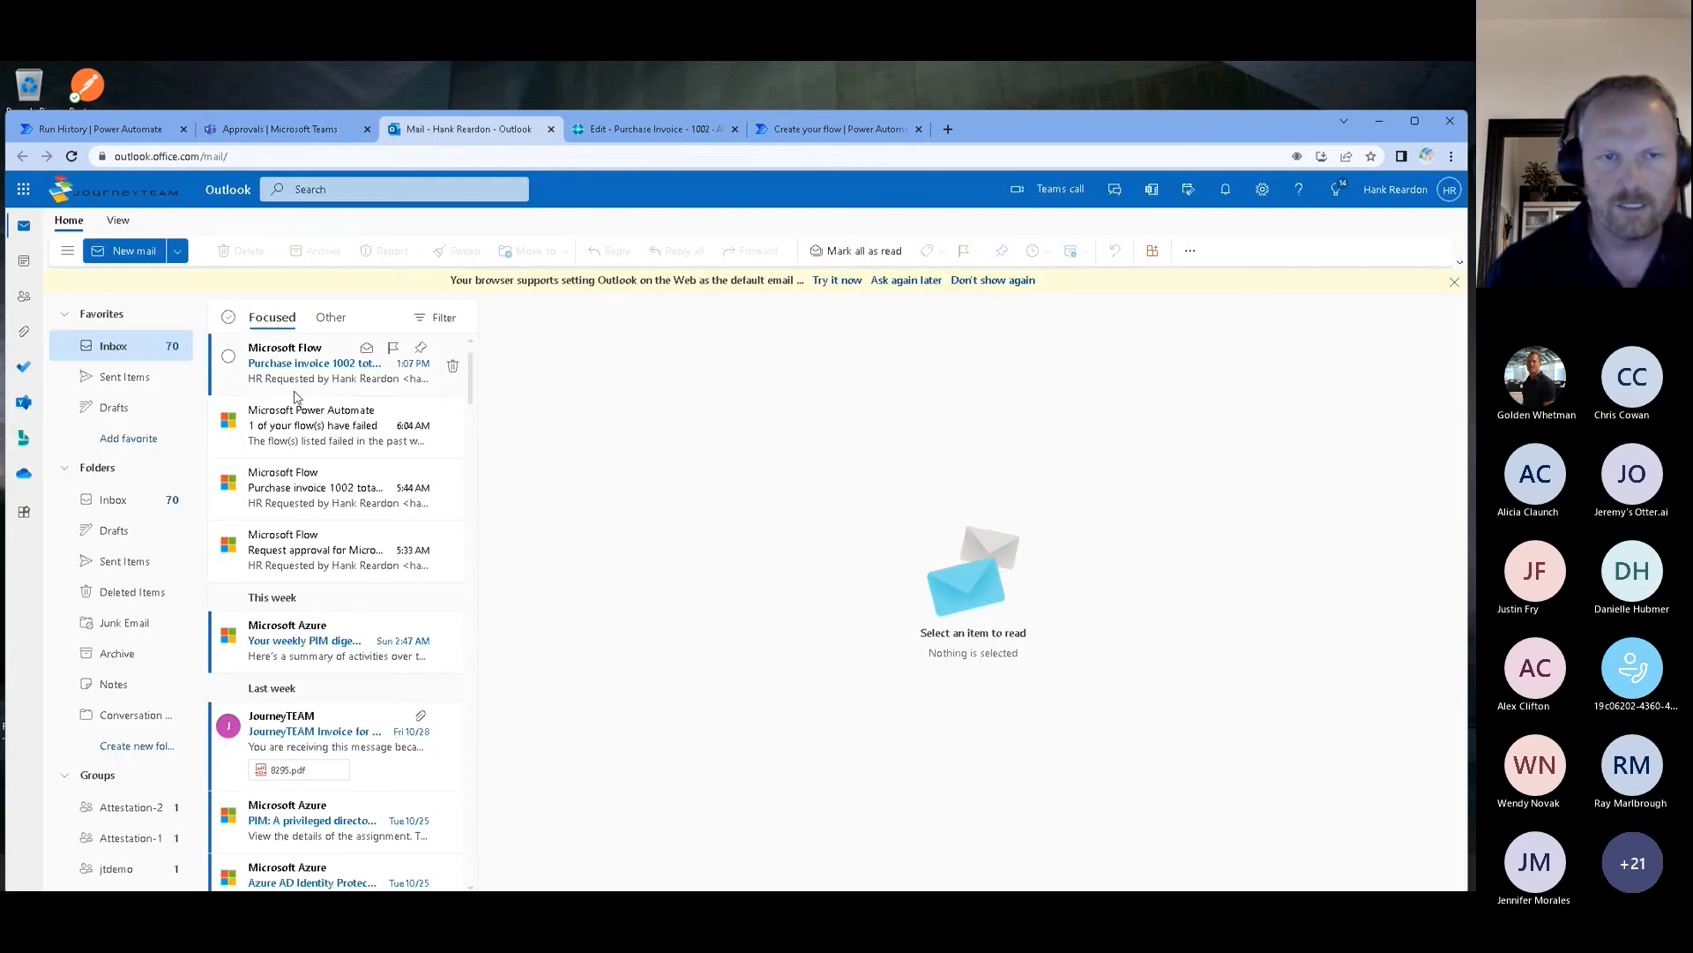
pyautogui.click(349, 381)
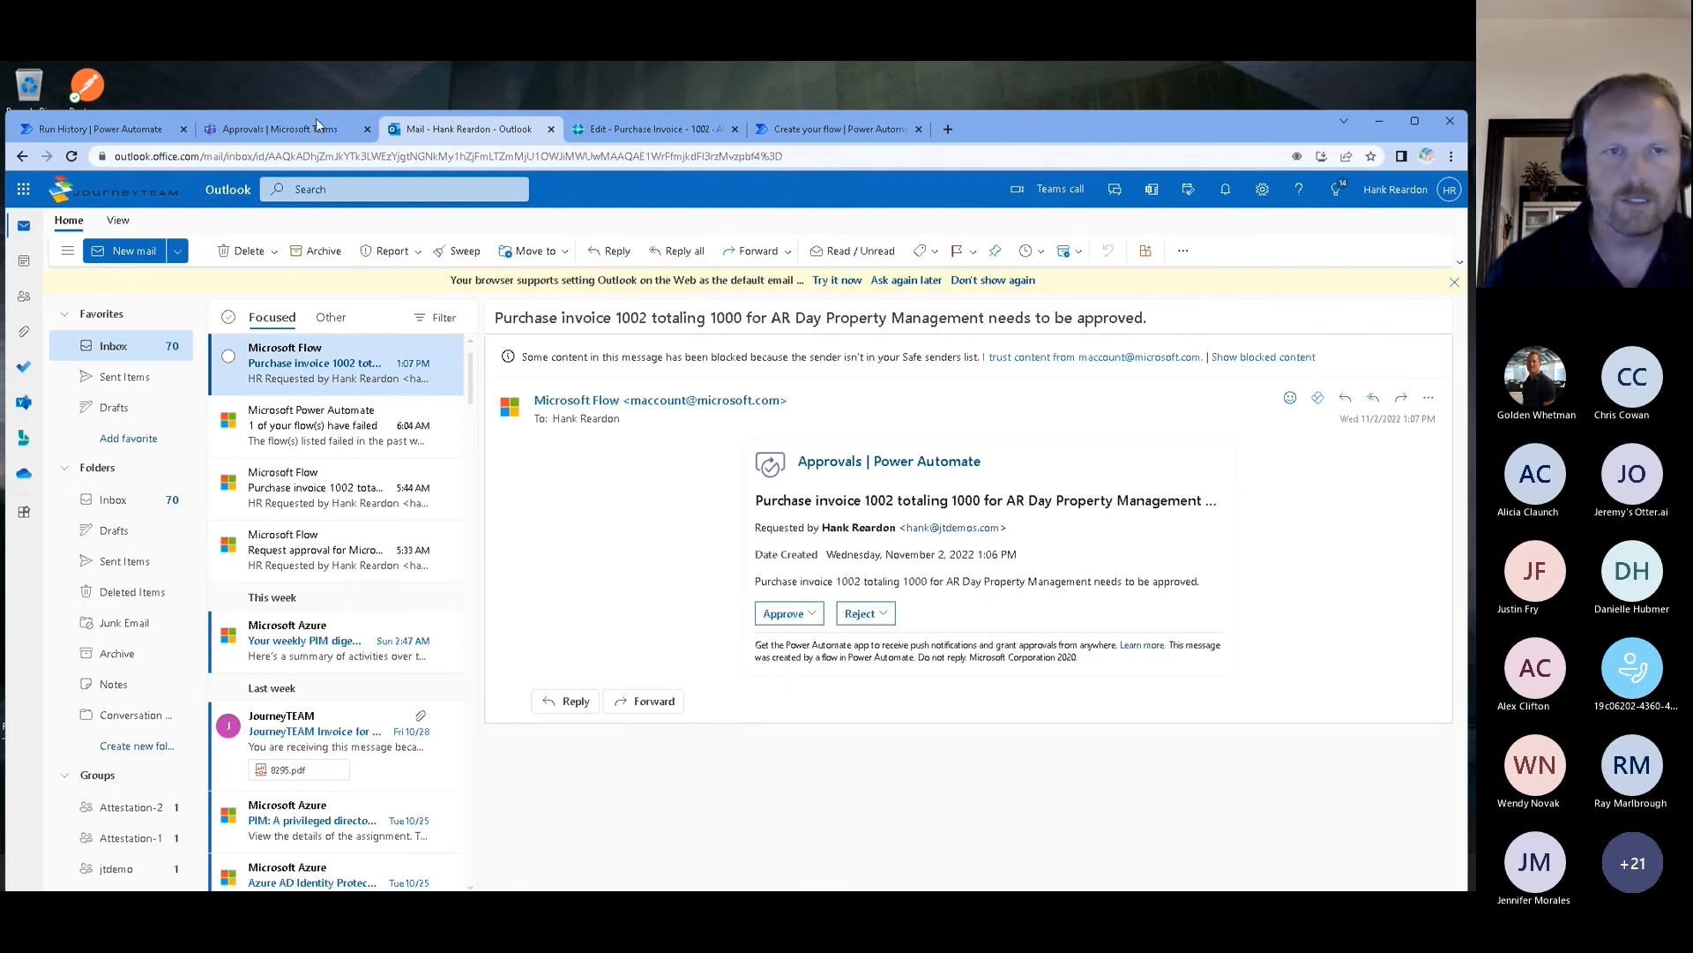
# Approve the purchase invoice 1002 request in Teams, then view and close its final status notification.
pyautogui.click(287, 132)
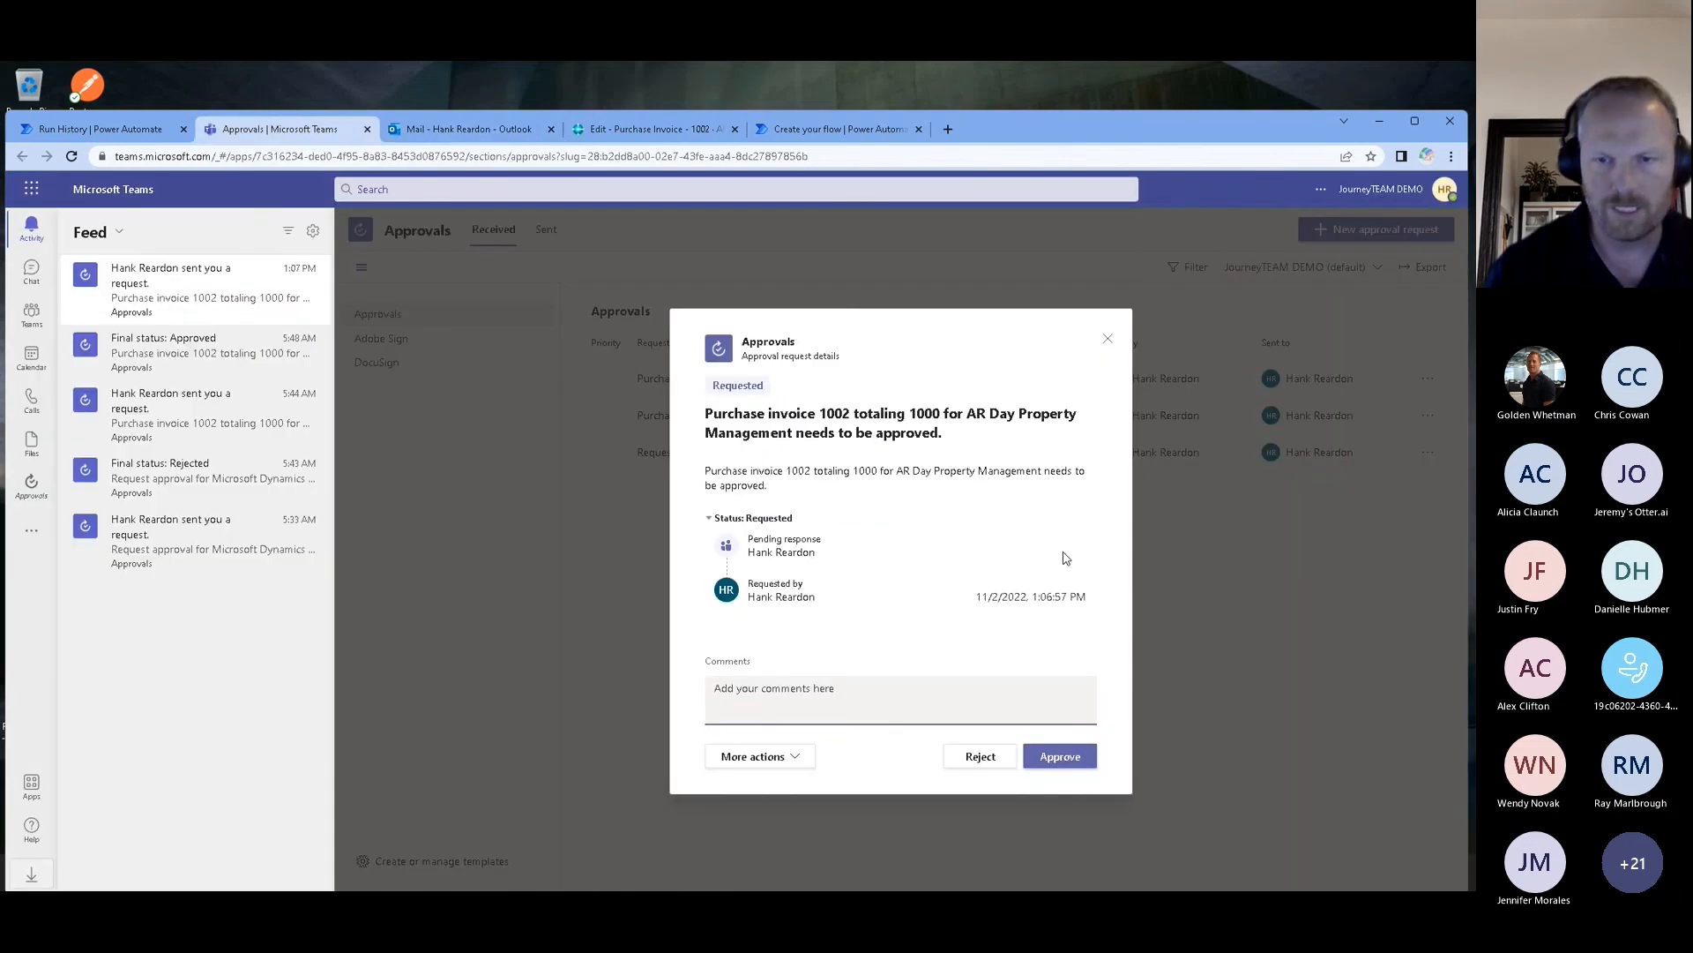
pyautogui.click(1076, 764)
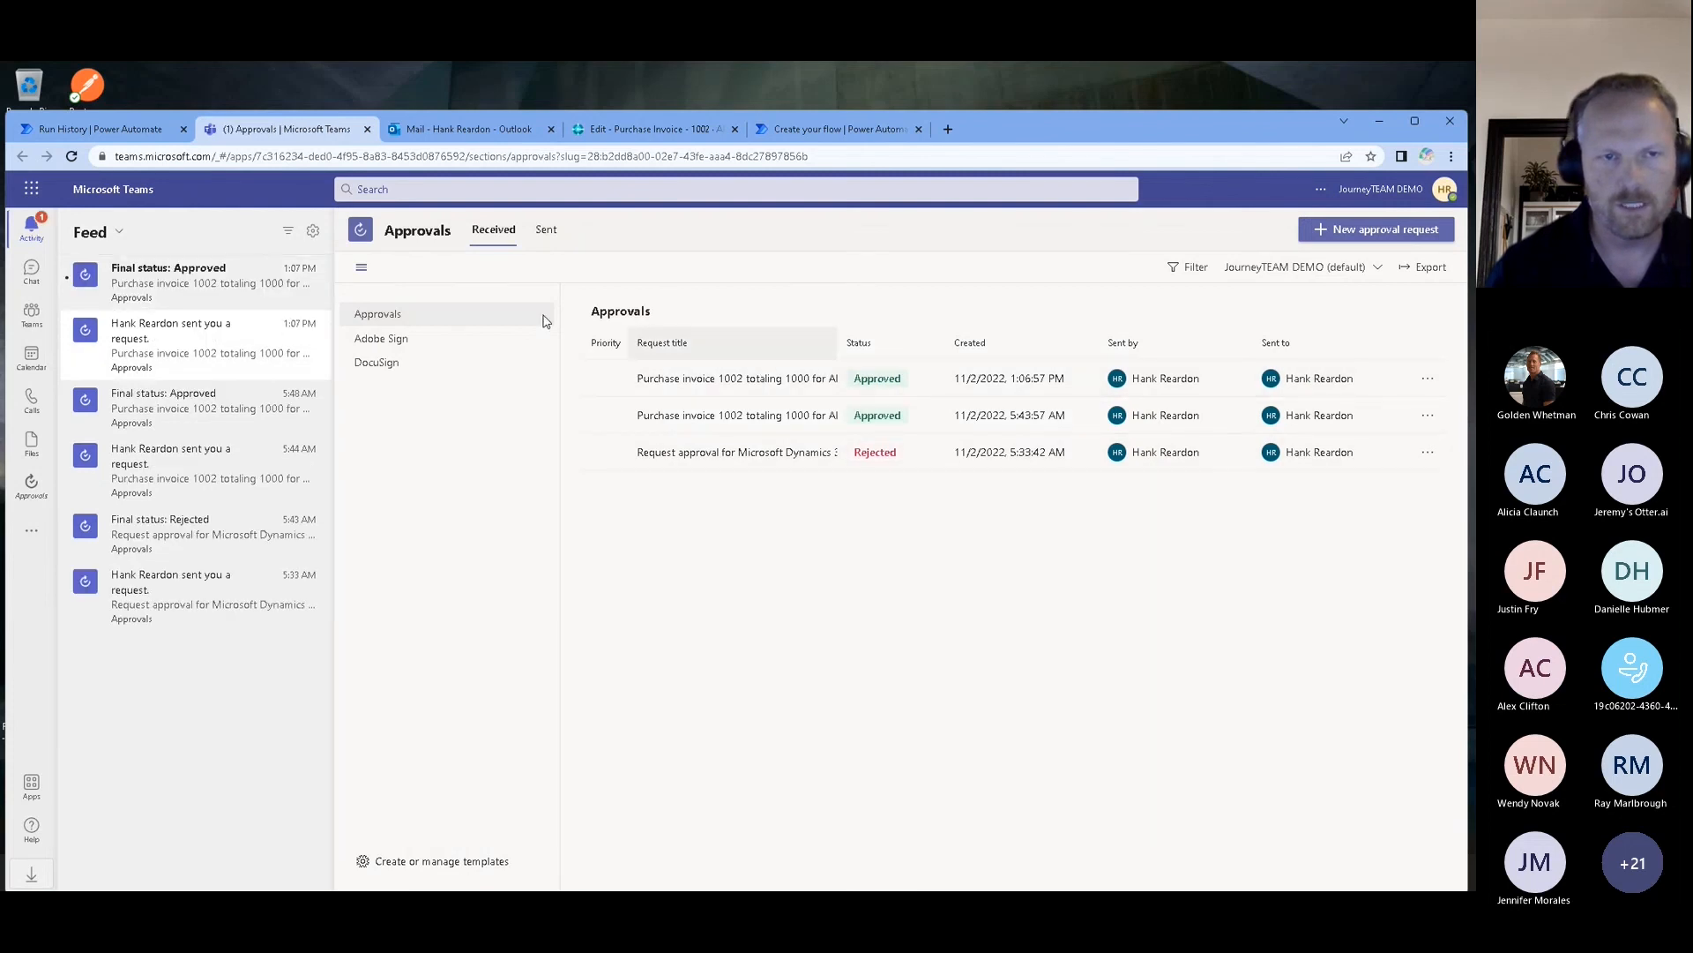
pyautogui.click(213, 295)
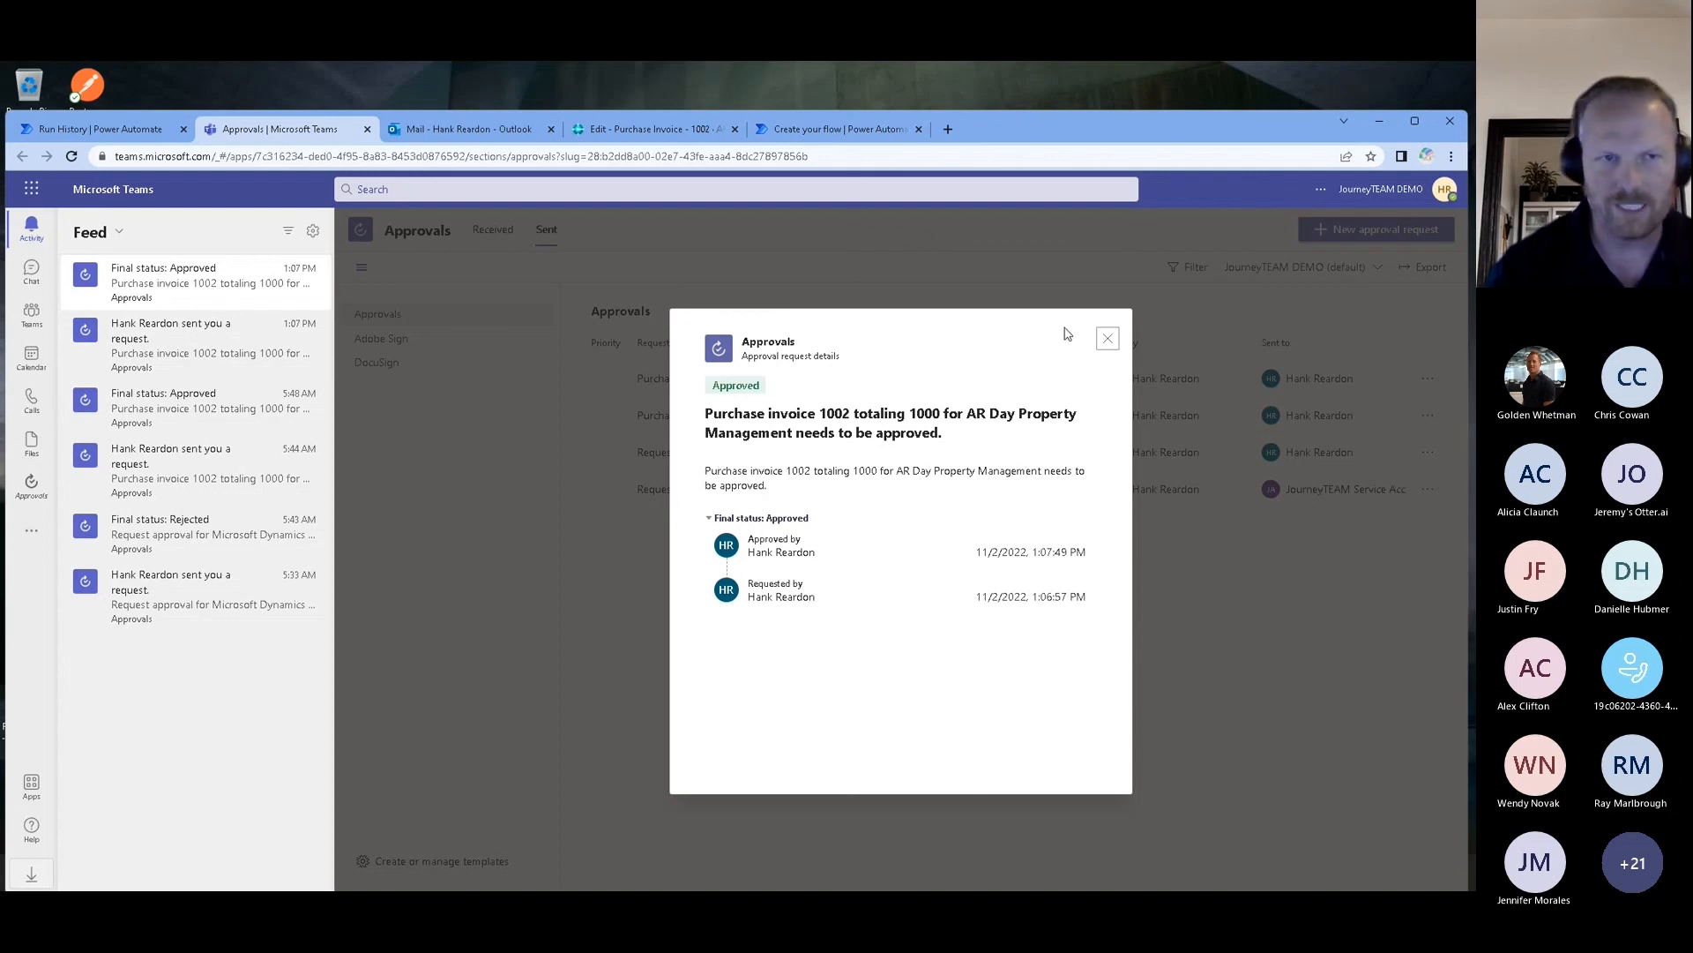
pyautogui.click(1108, 339)
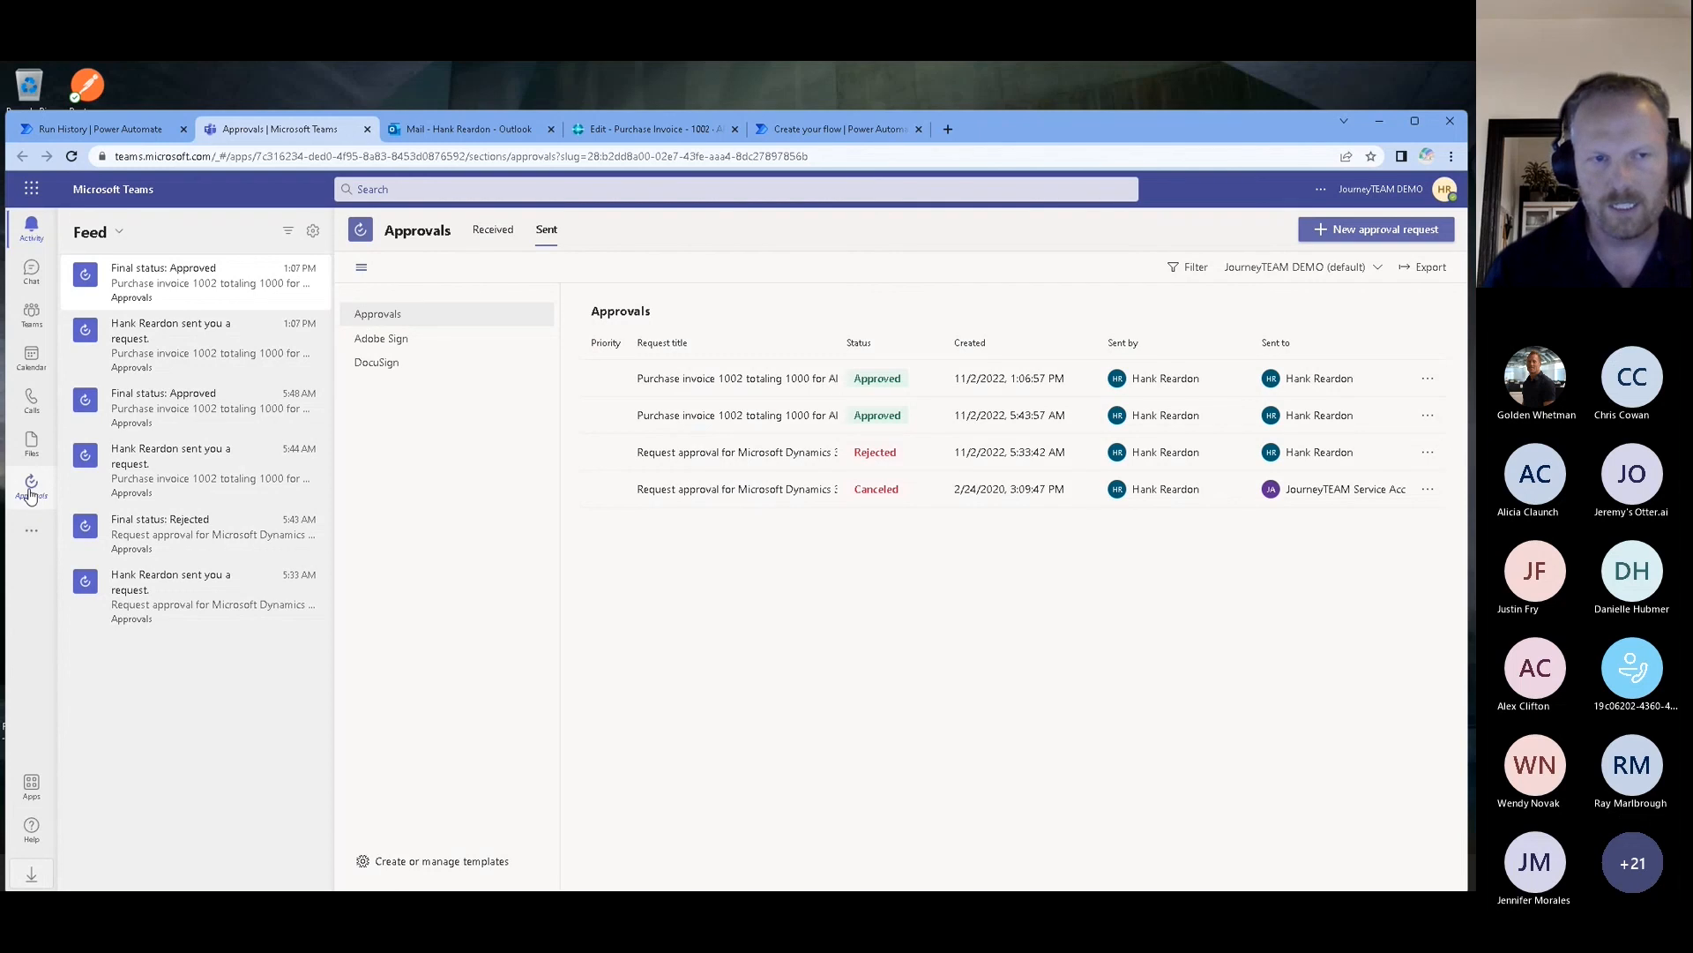
# Open the newest received request in the Teams Approvals app, review its approval details, and close them.
pyautogui.click(30, 490)
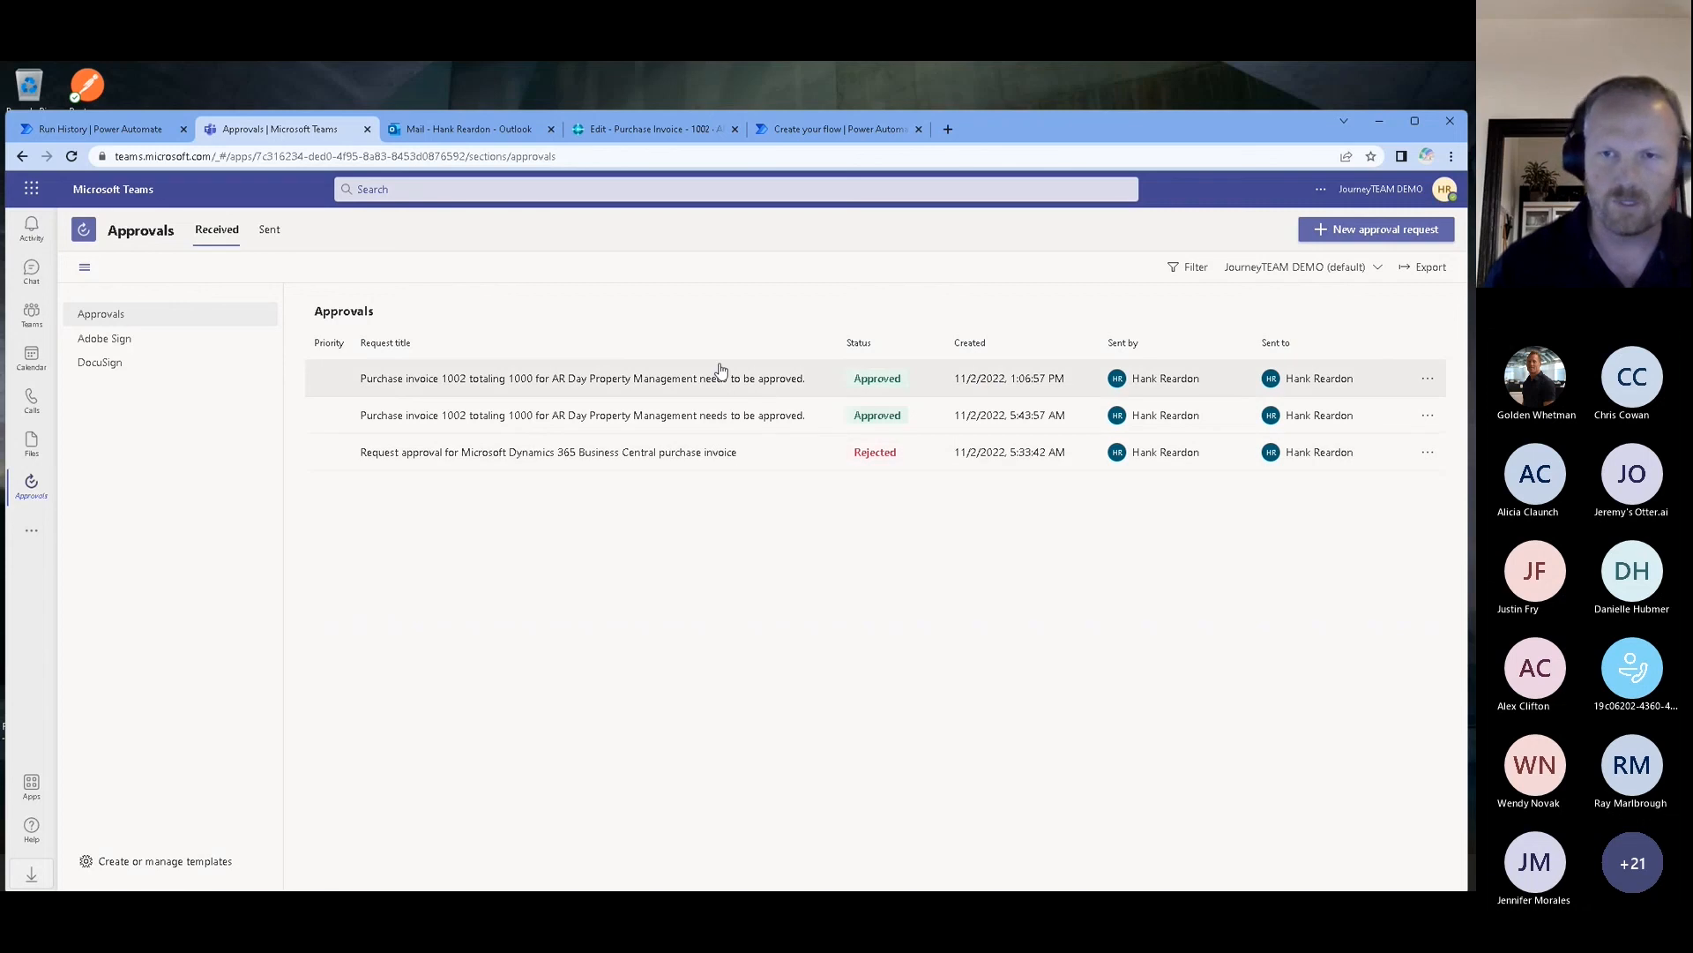
pyautogui.click(675, 388)
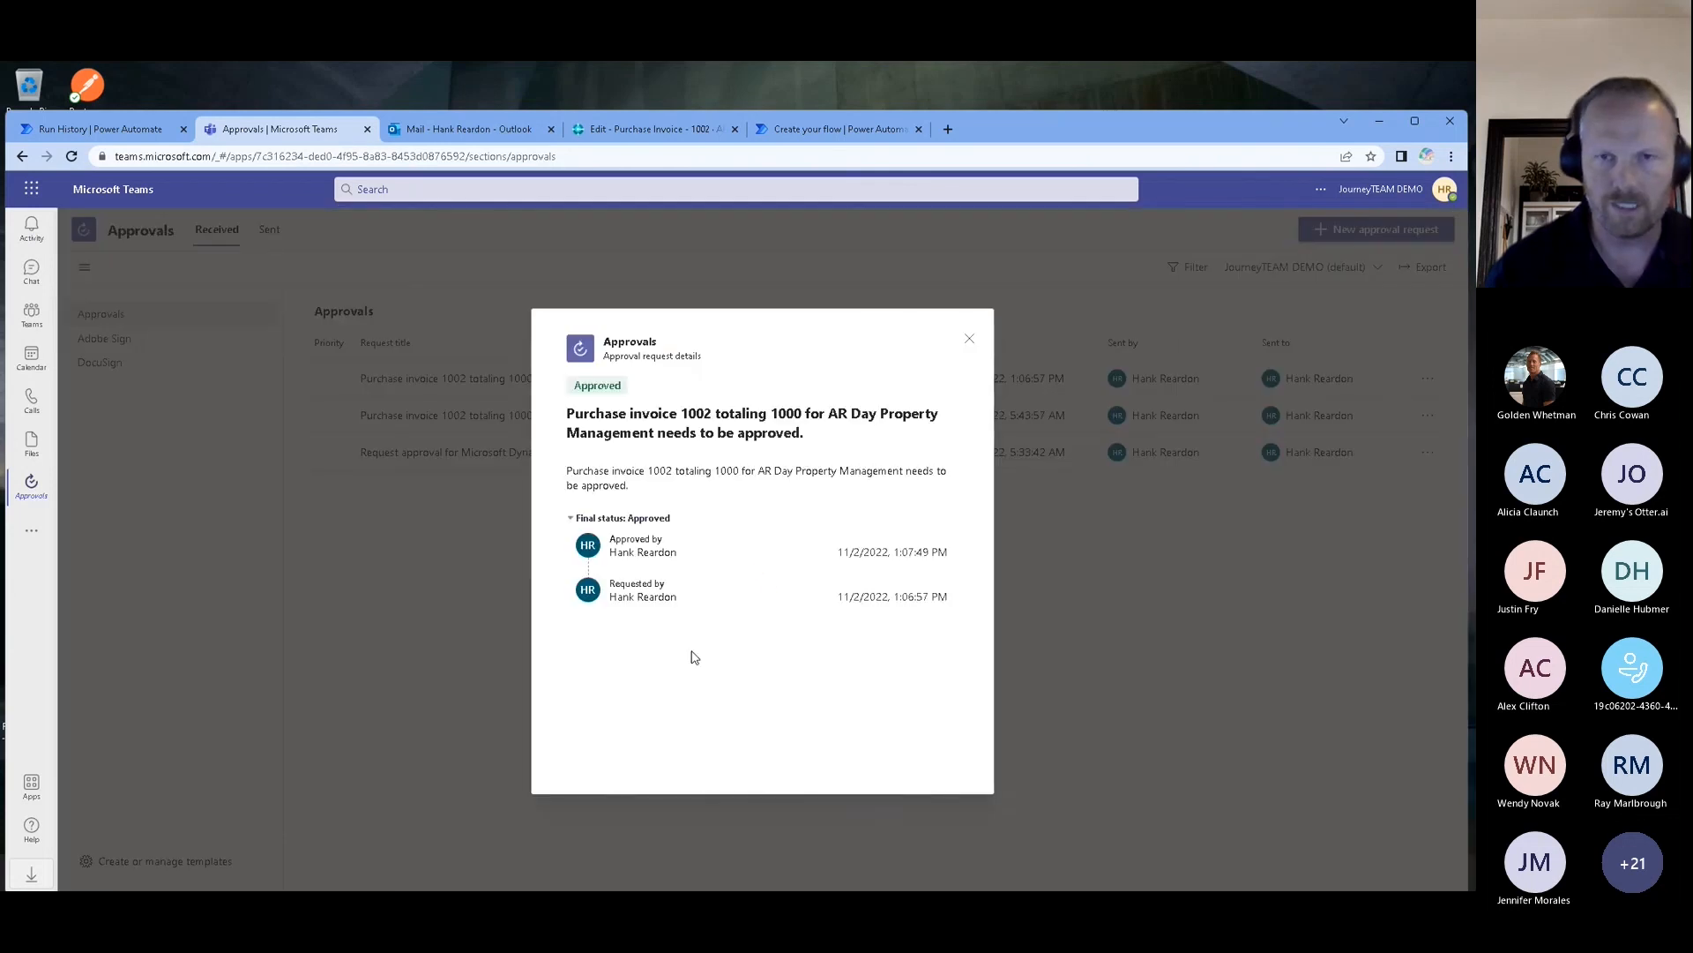
pyautogui.click(969, 342)
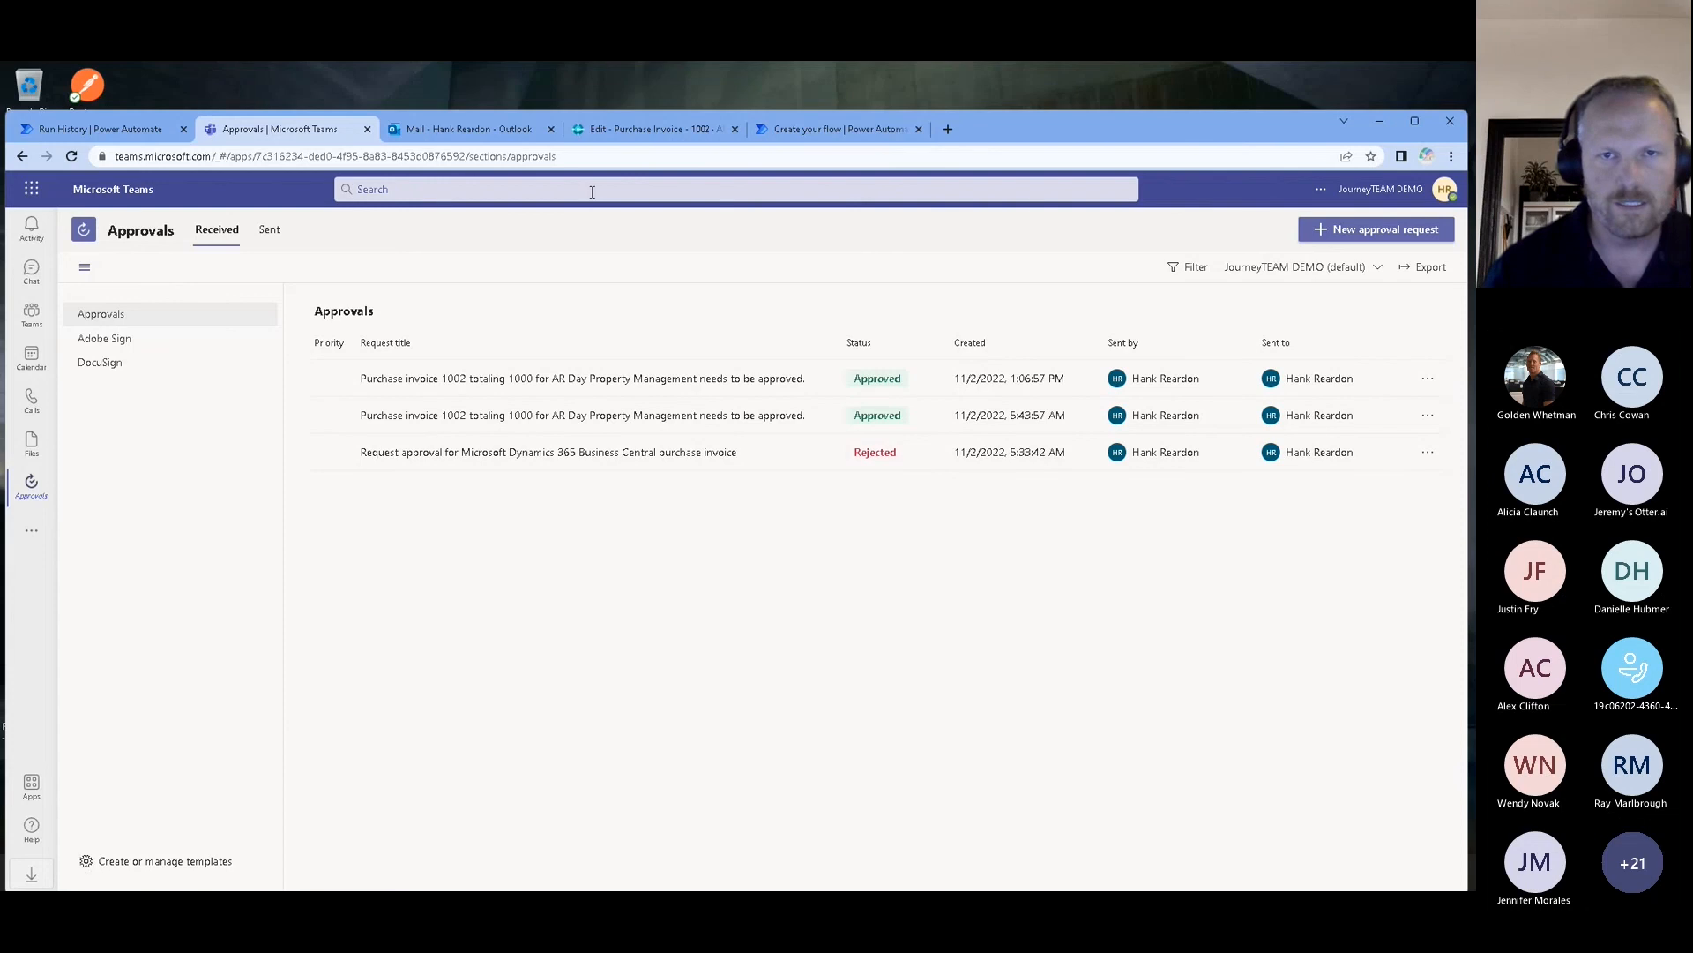
# Check the status of purchase invoice 1002 in Business Central and reopen the flow's newest run in Power Automate.
pyautogui.click(616, 129)
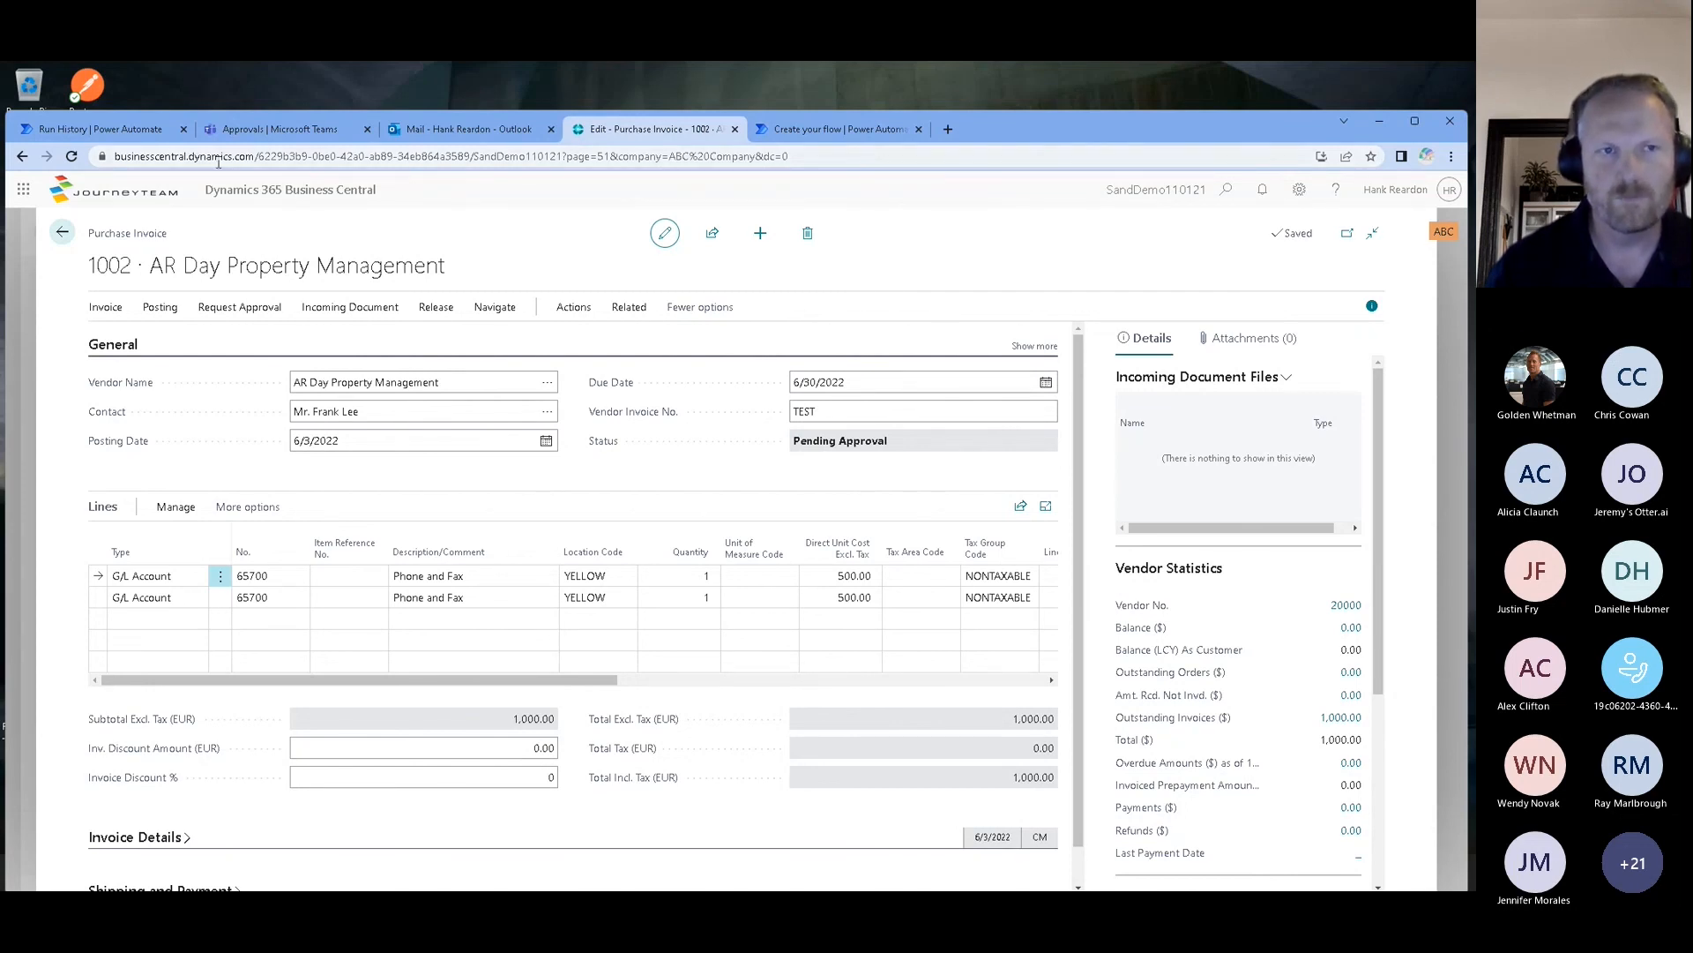
pyautogui.click(130, 130)
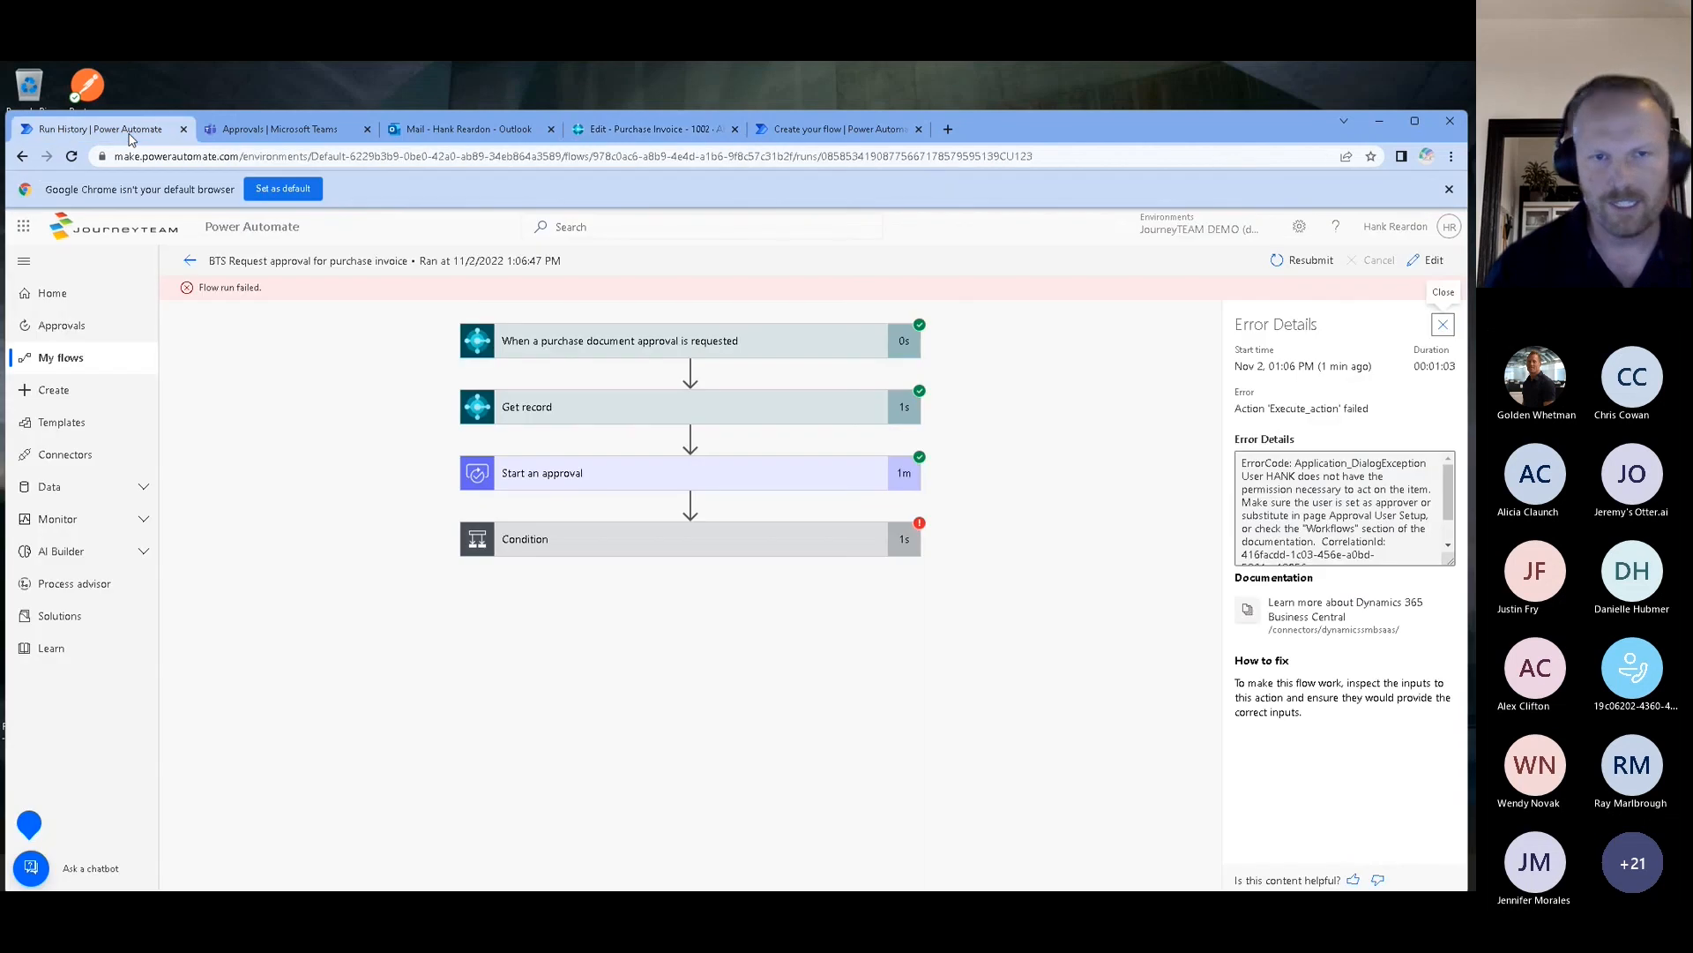
pyautogui.click(187, 264)
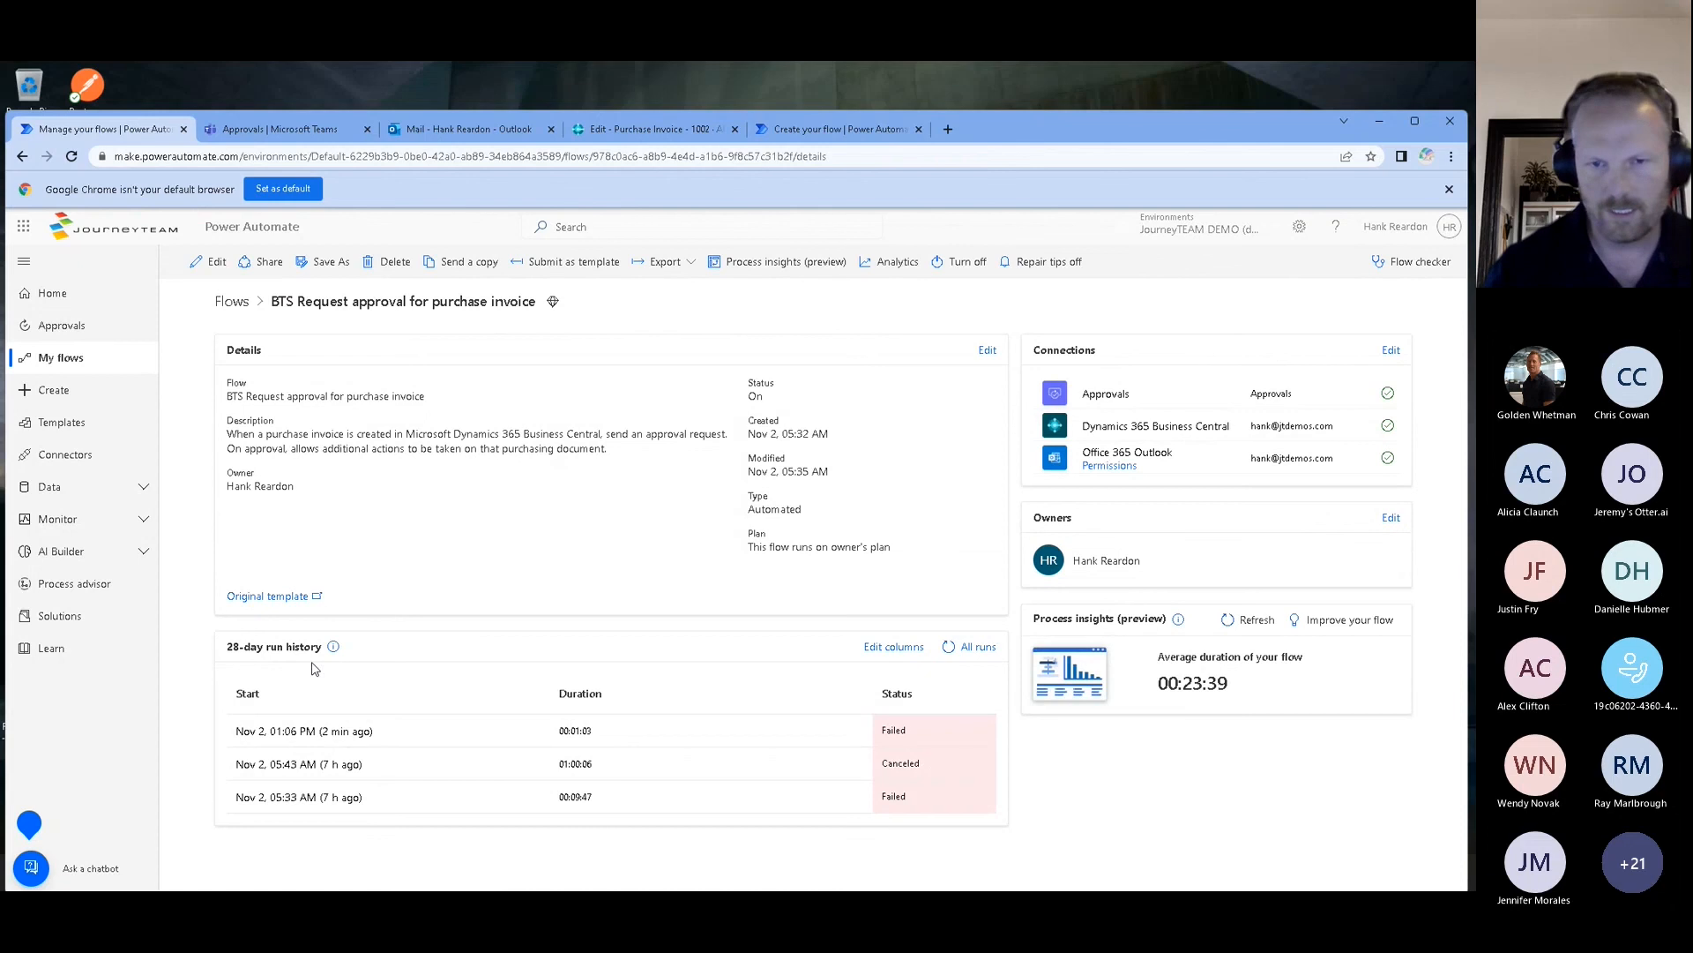
pyautogui.click(284, 730)
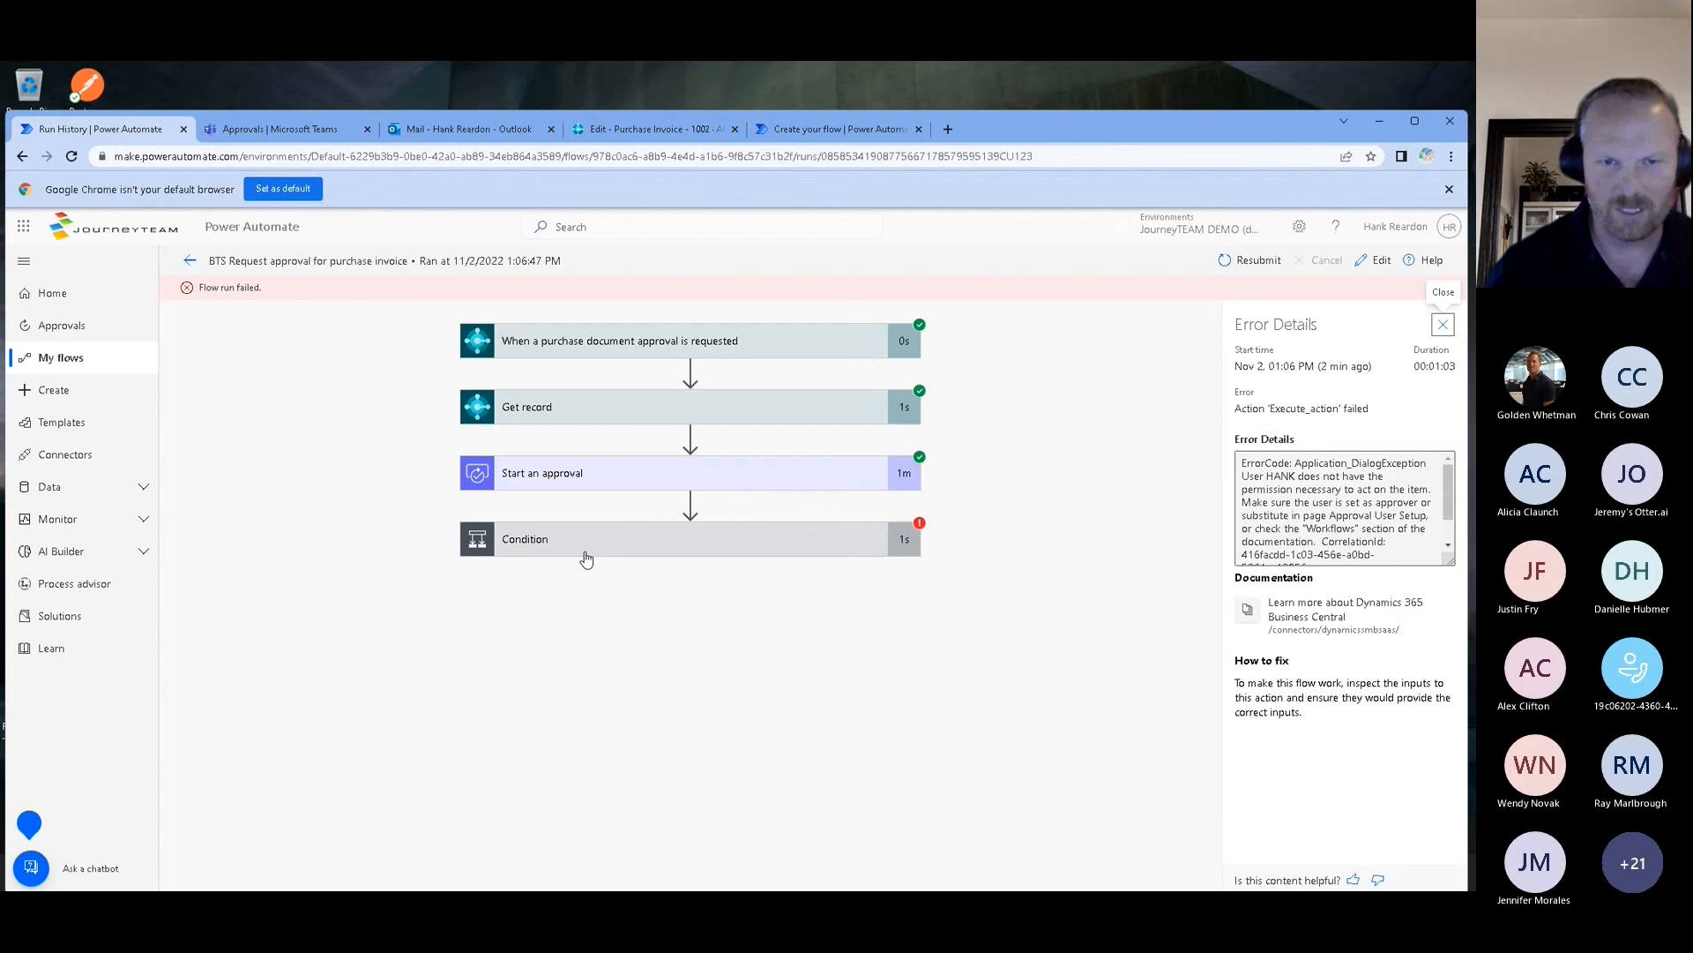
# Expand the run's Condition and the Execute action in its If yes branch, and examine their inputs.
pyautogui.click(587, 556)
pyautogui.scroll(-1, 586, 552)
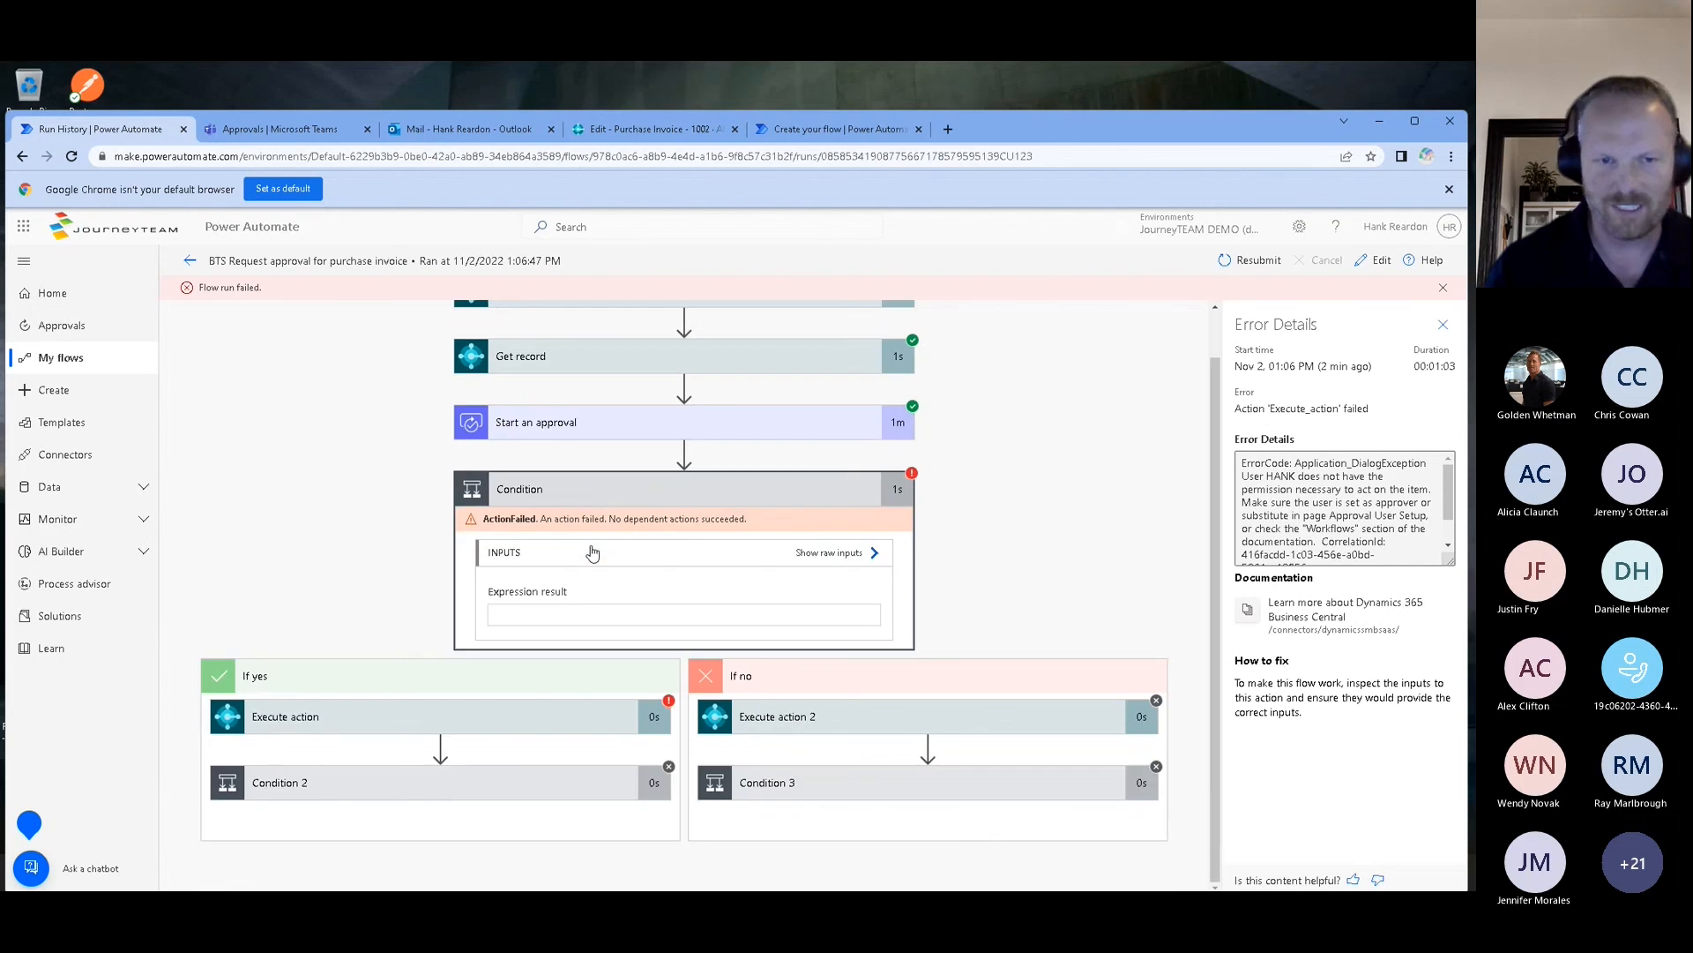
pyautogui.click(468, 729)
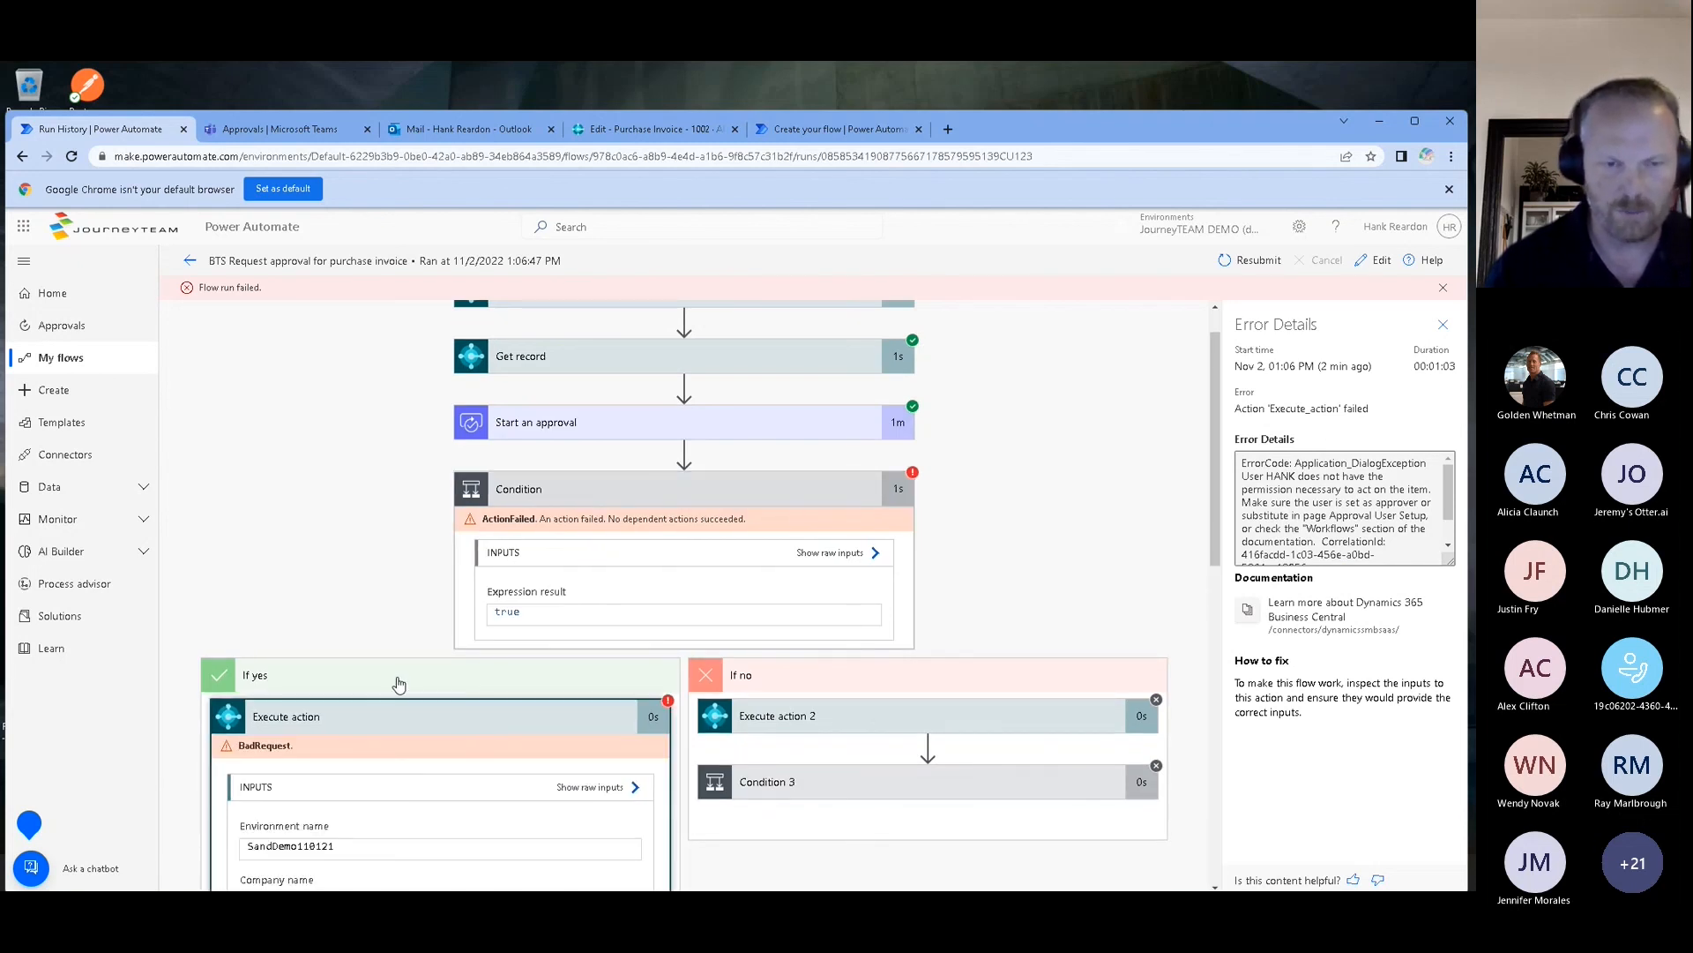
pyautogui.scroll(-3, 395, 674)
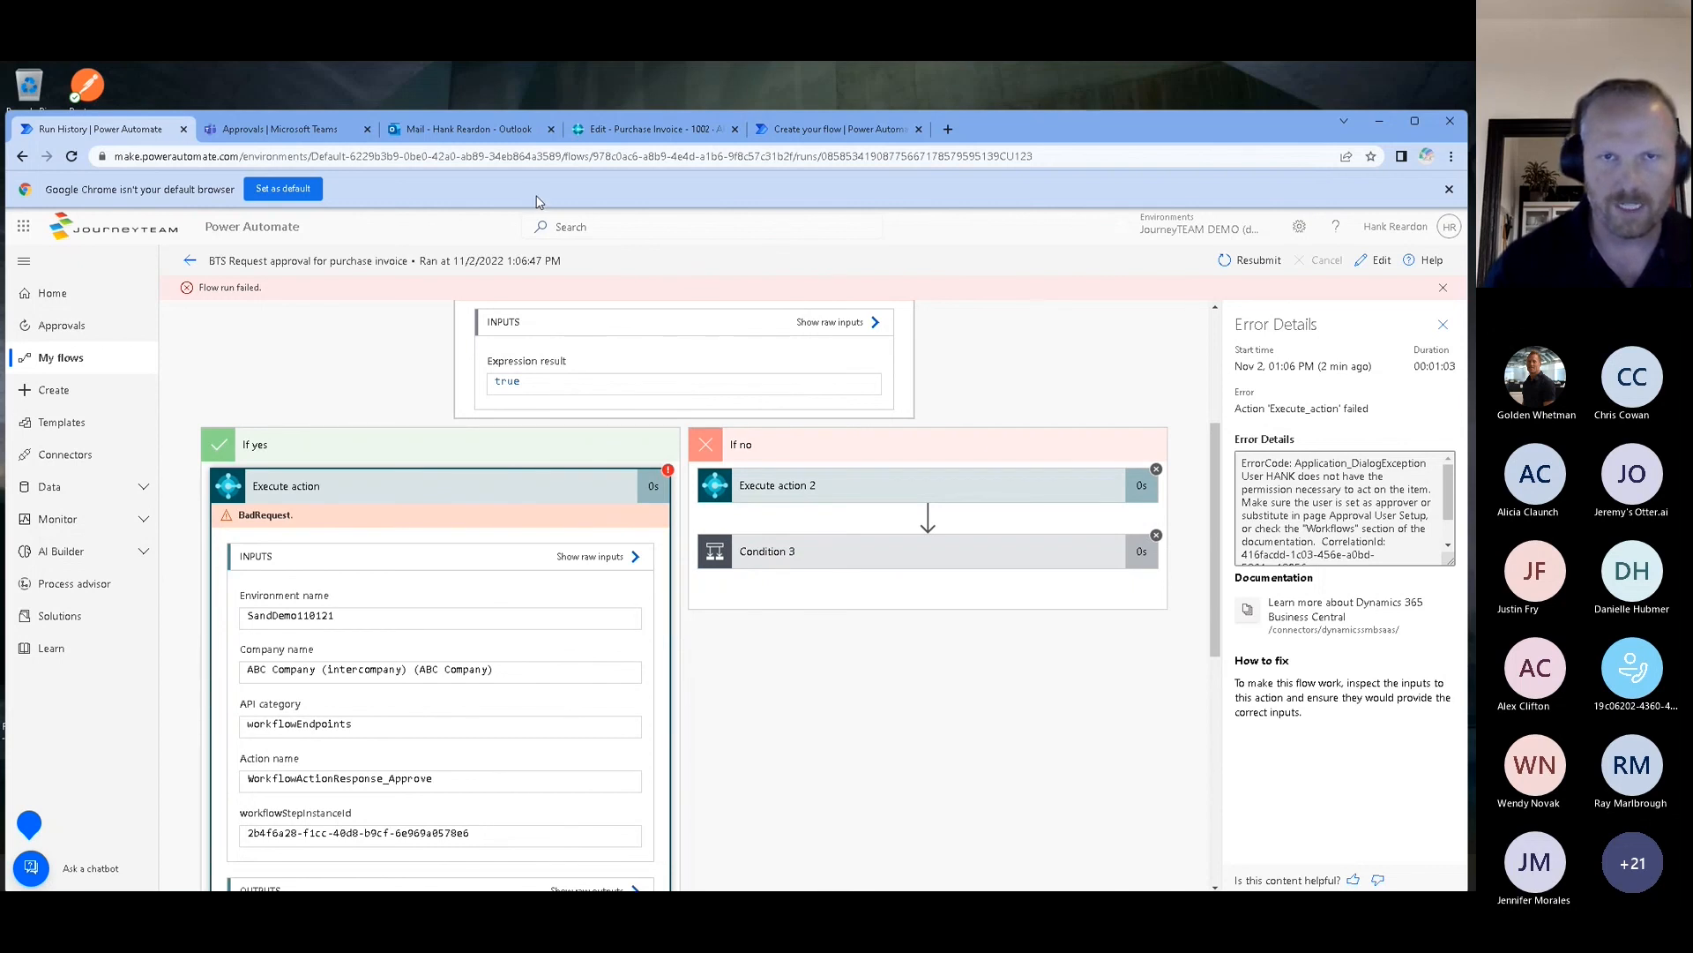
# Check purchase invoice 1002 in Business Central again and switch to the slide presentation.
pyautogui.click(646, 134)
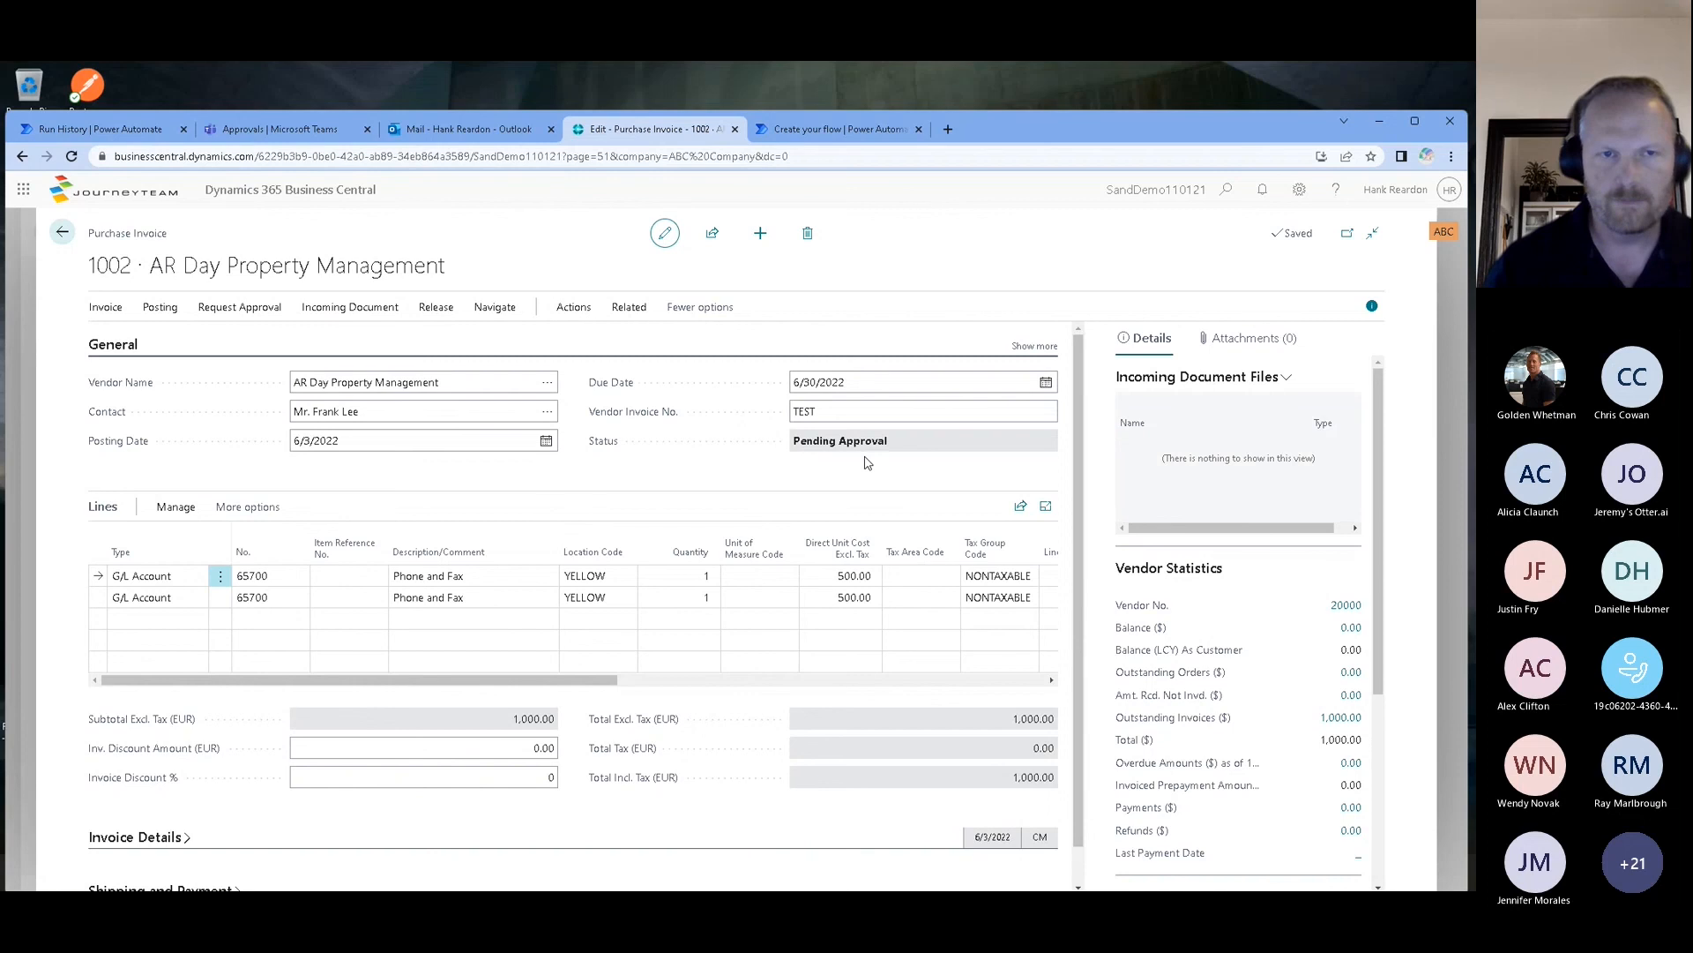
pyautogui.hotkey('alt', 'Tab')
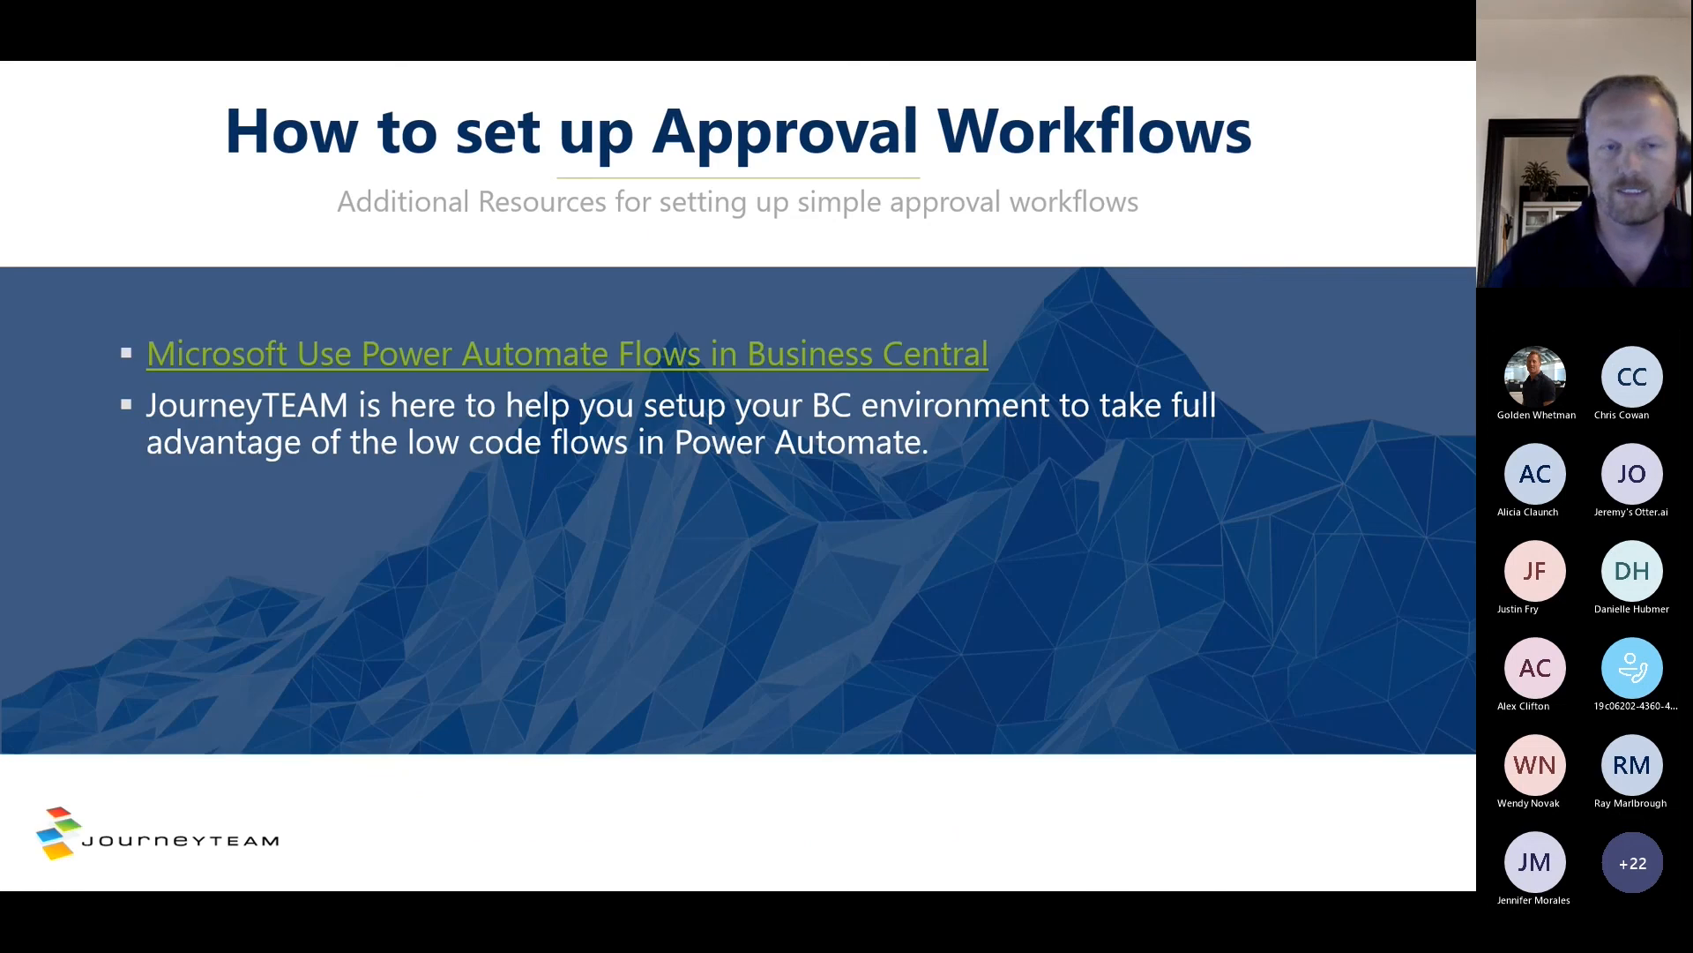